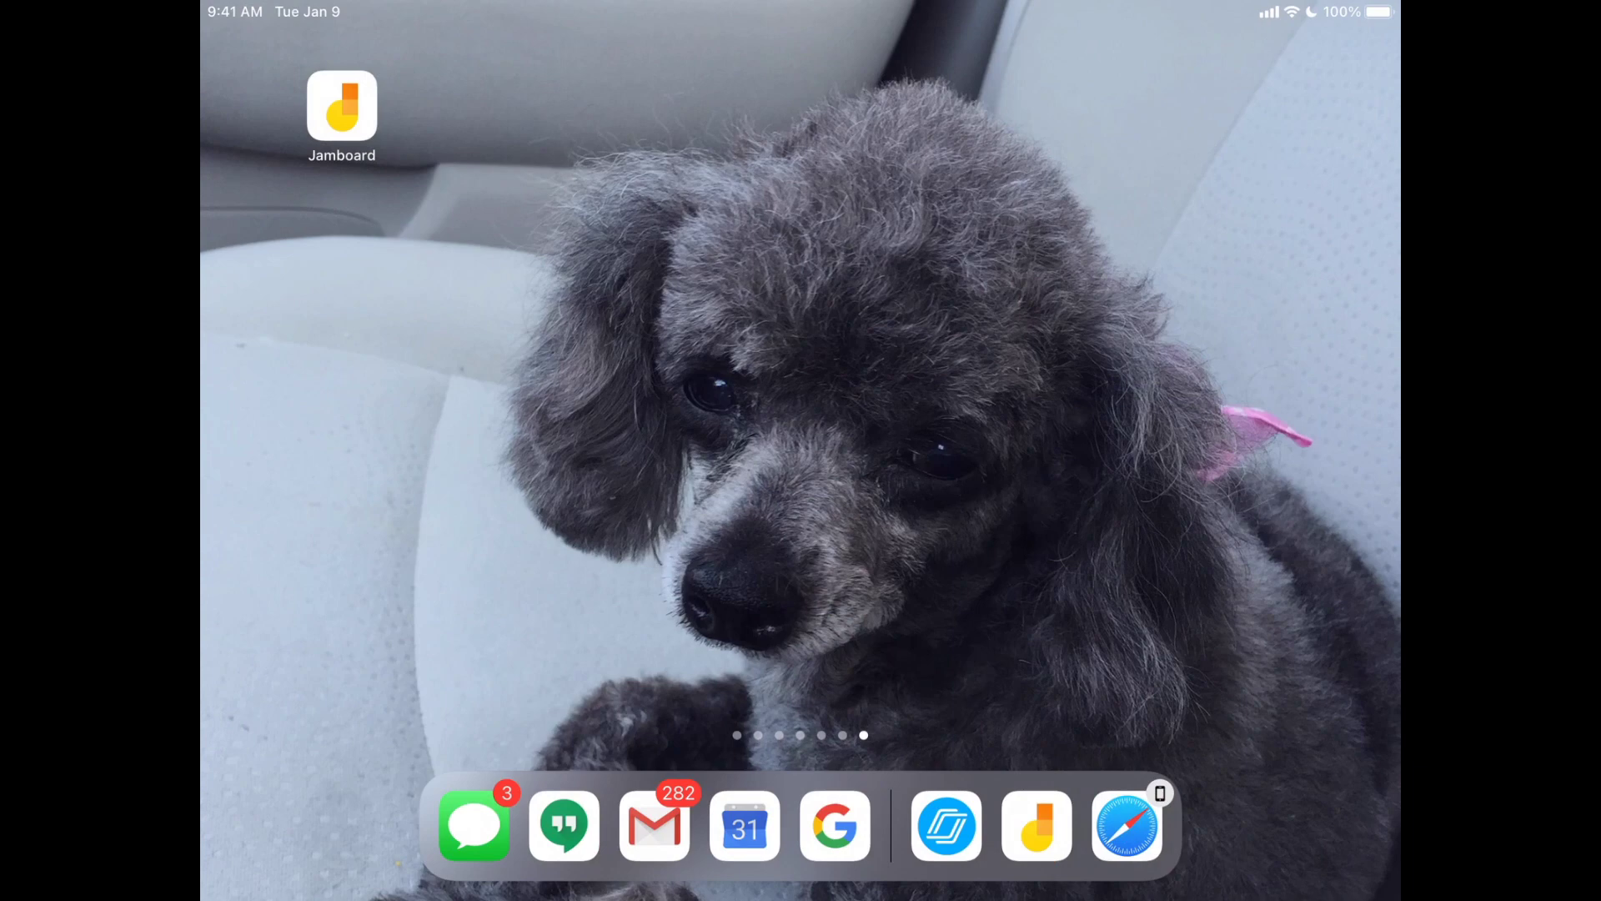
- Zoom the Google Drive page to 150%
drag(584, 417, 959, 417)
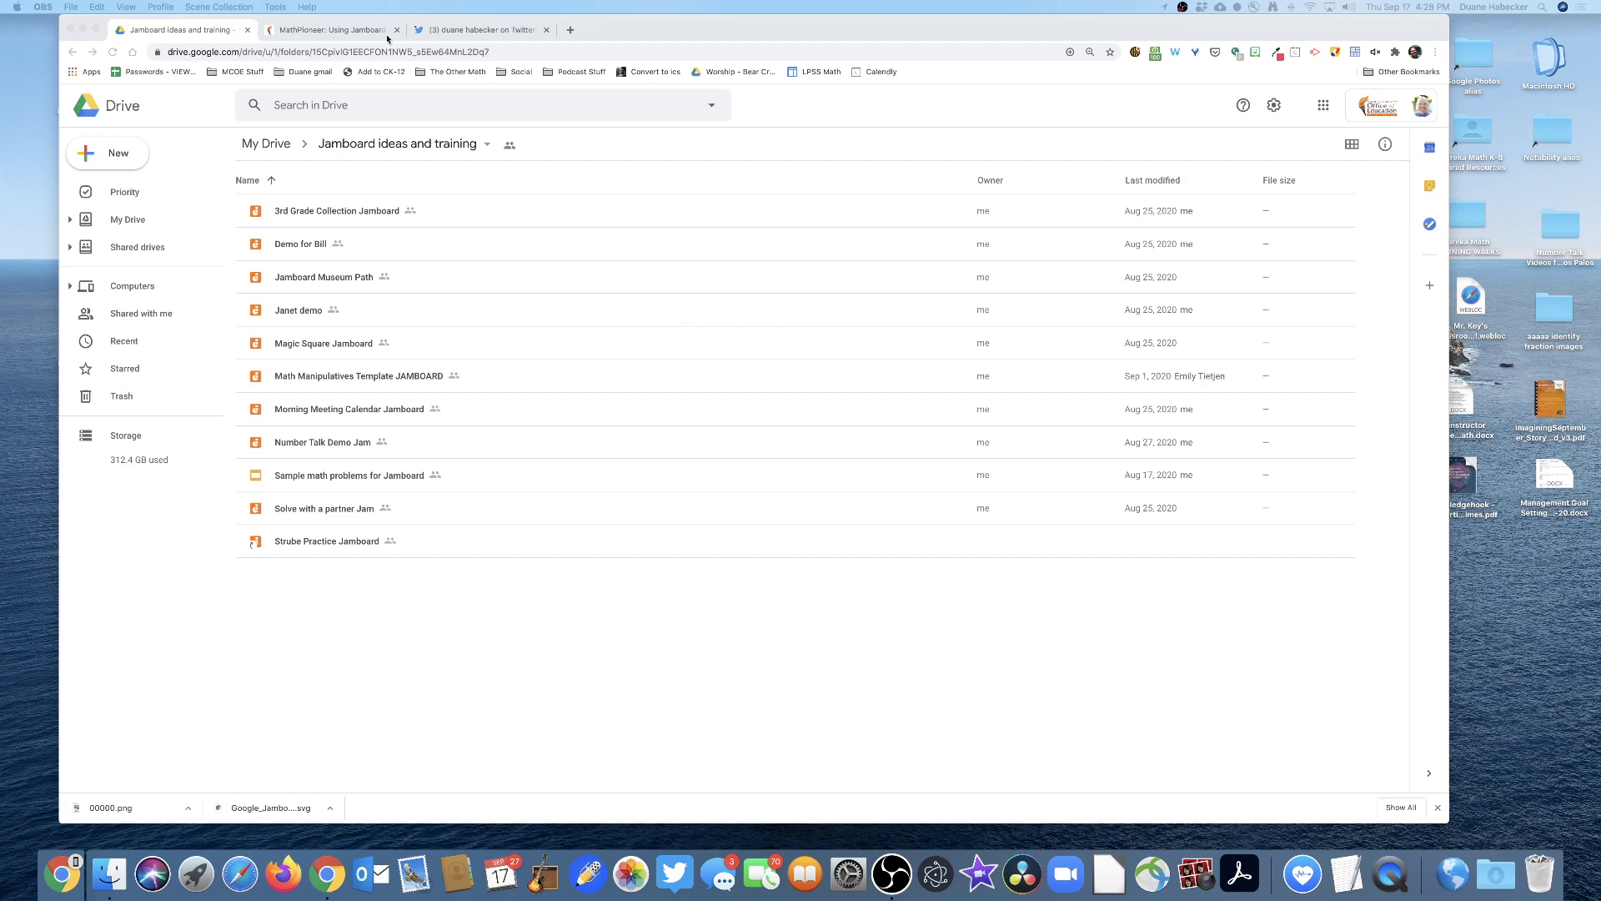
click(174, 30)
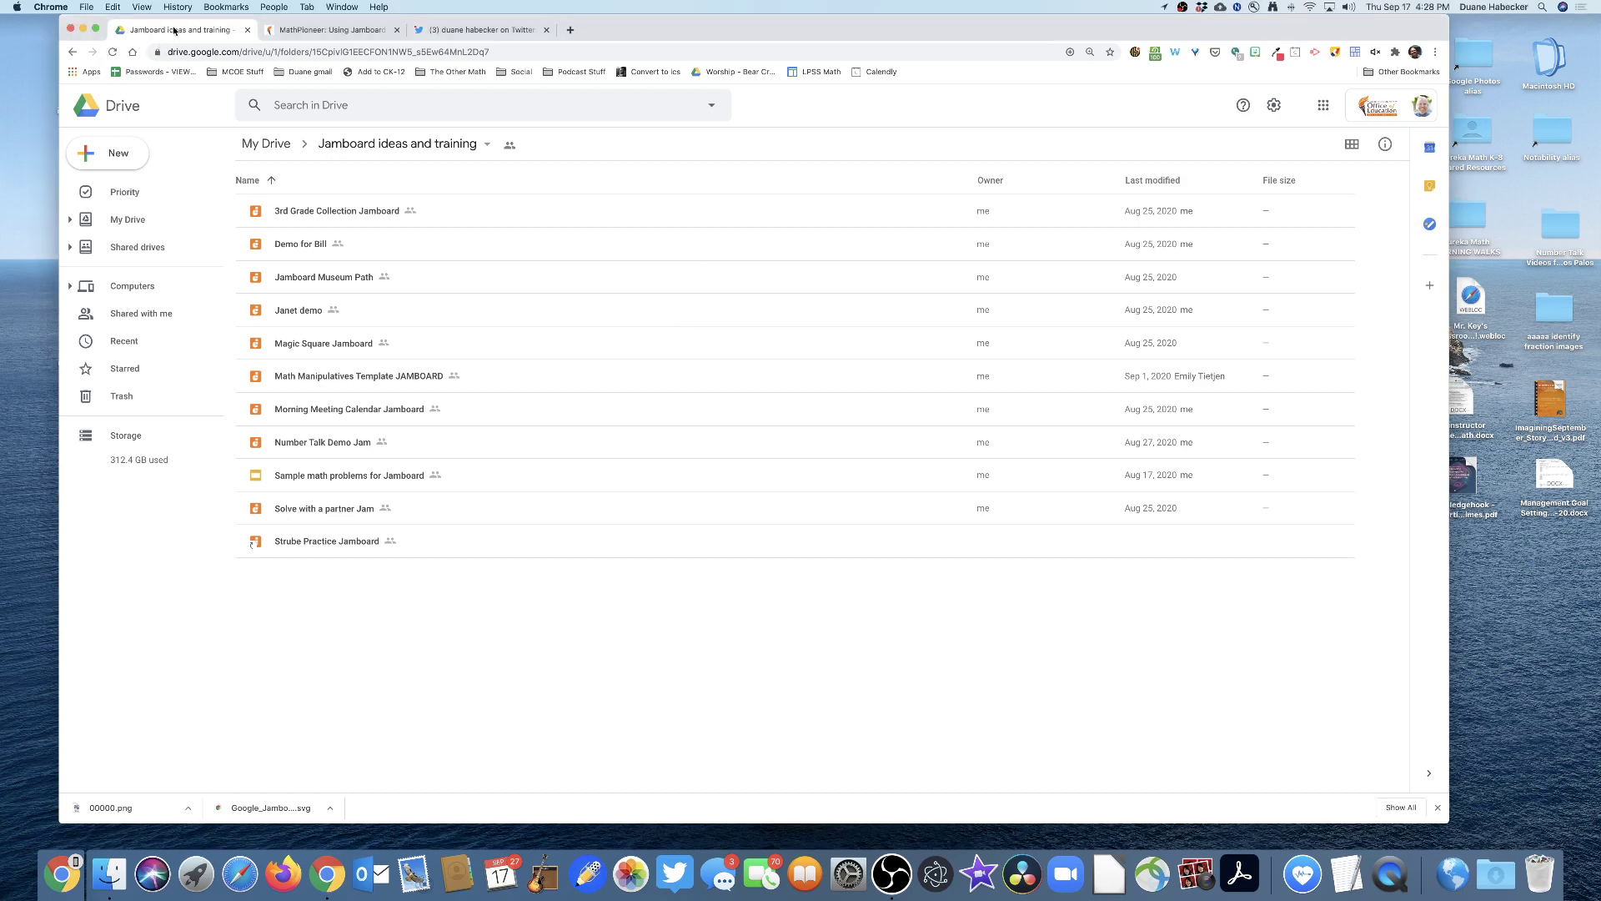
key(super+equal)
key(super+equal)
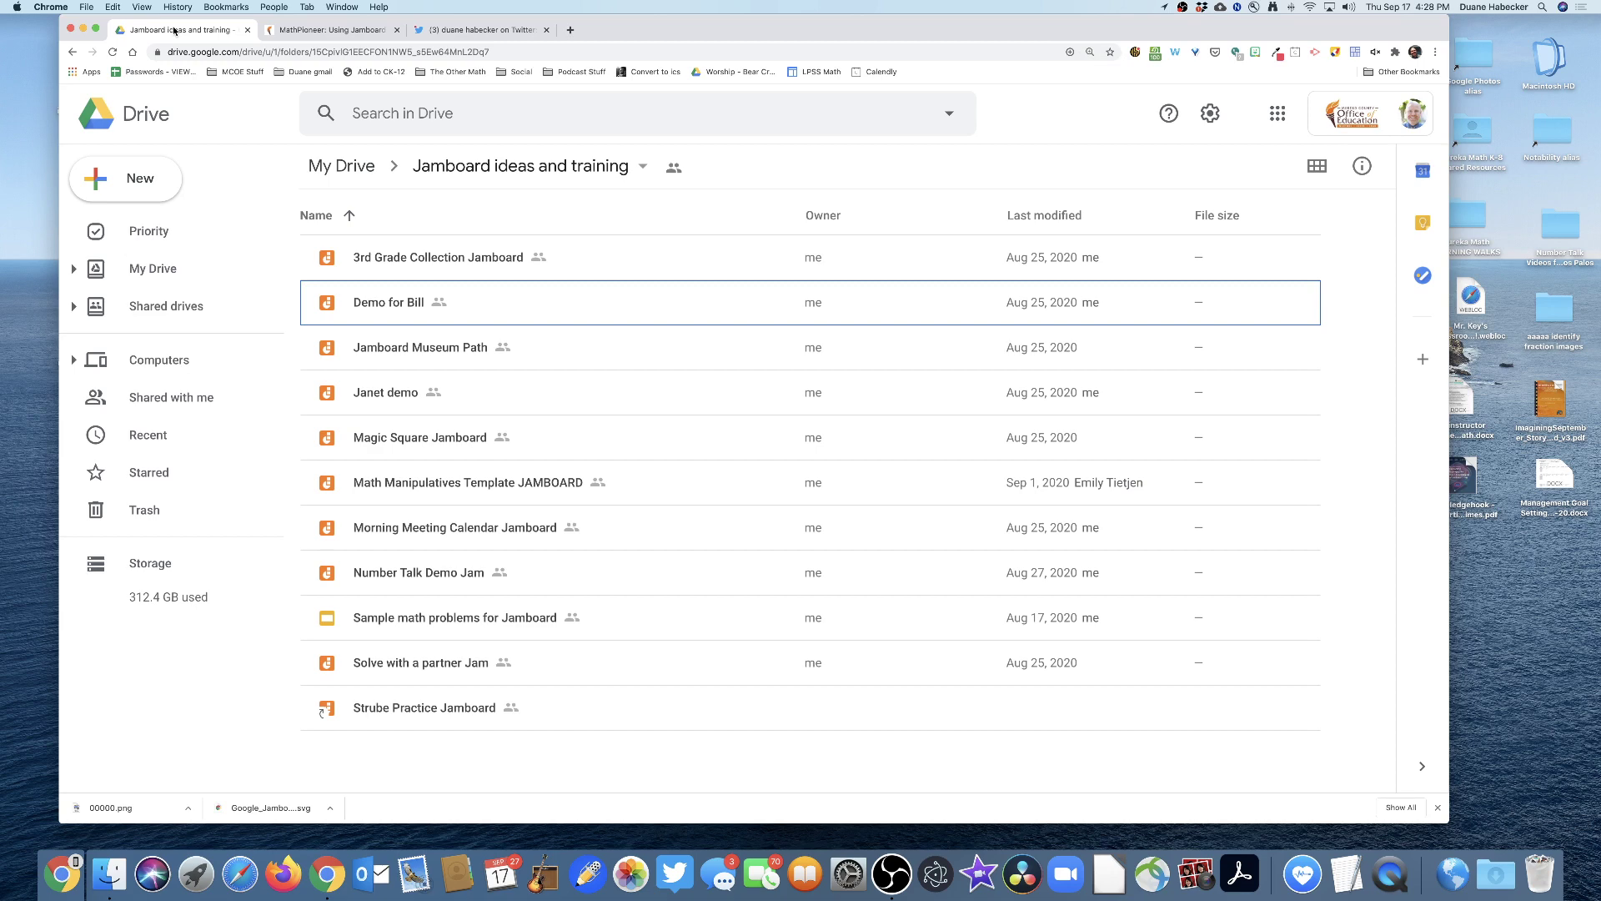
key(super+equal)
key(super+minus)
- Create a new Google Jamboard file in the Jamboard ideas and training folder
click(113, 191)
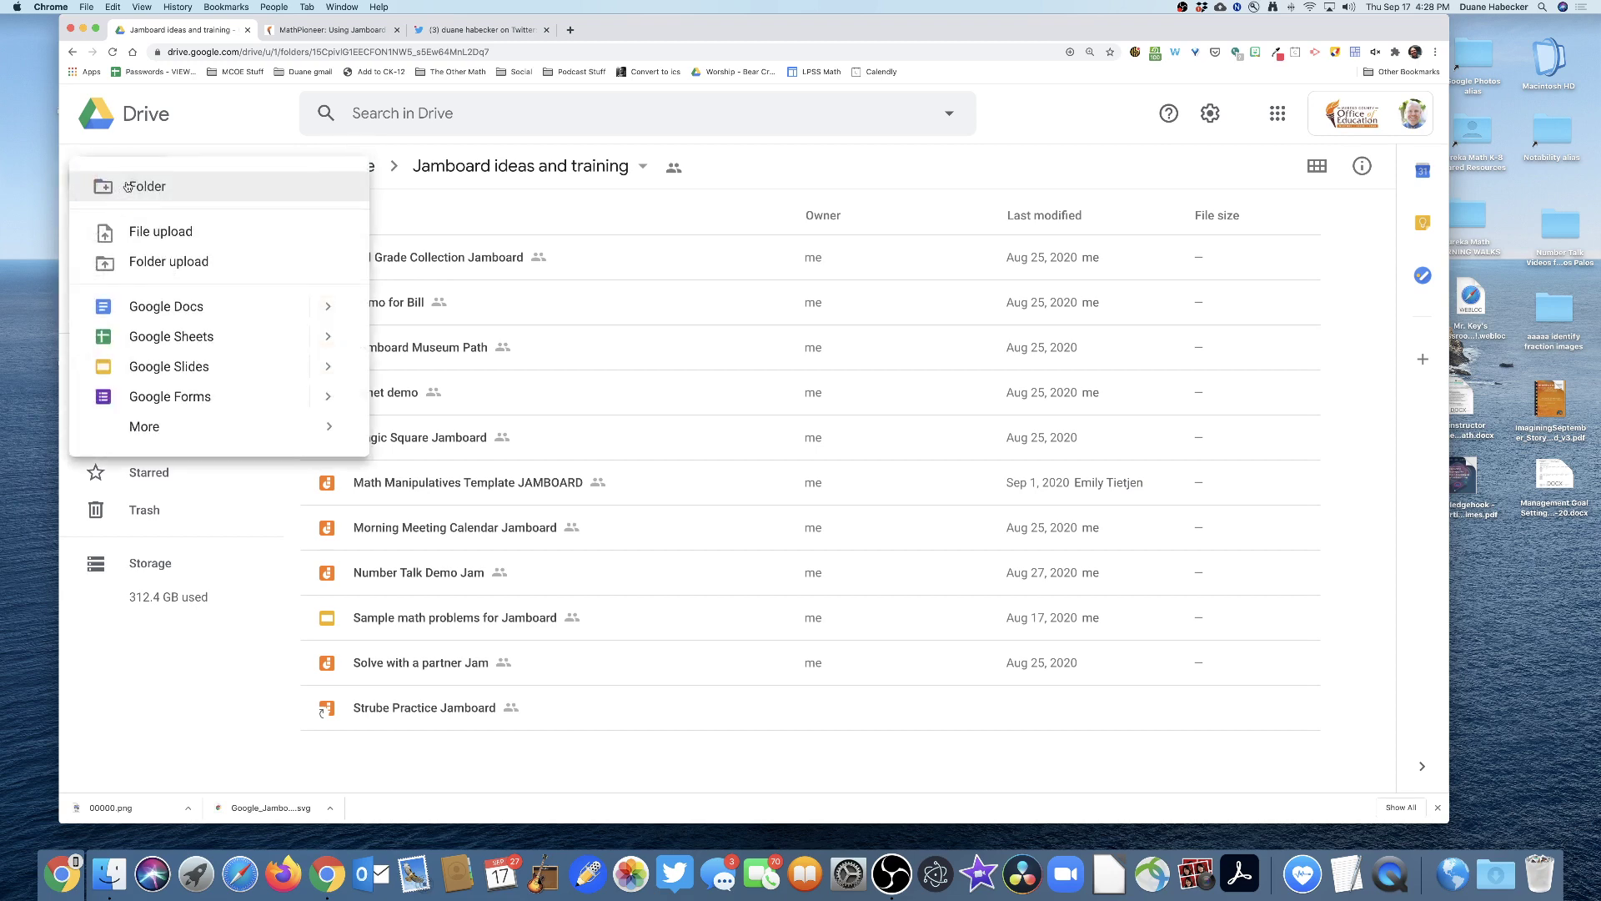
key(Escape)
click(132, 180)
mouse_move(189, 423)
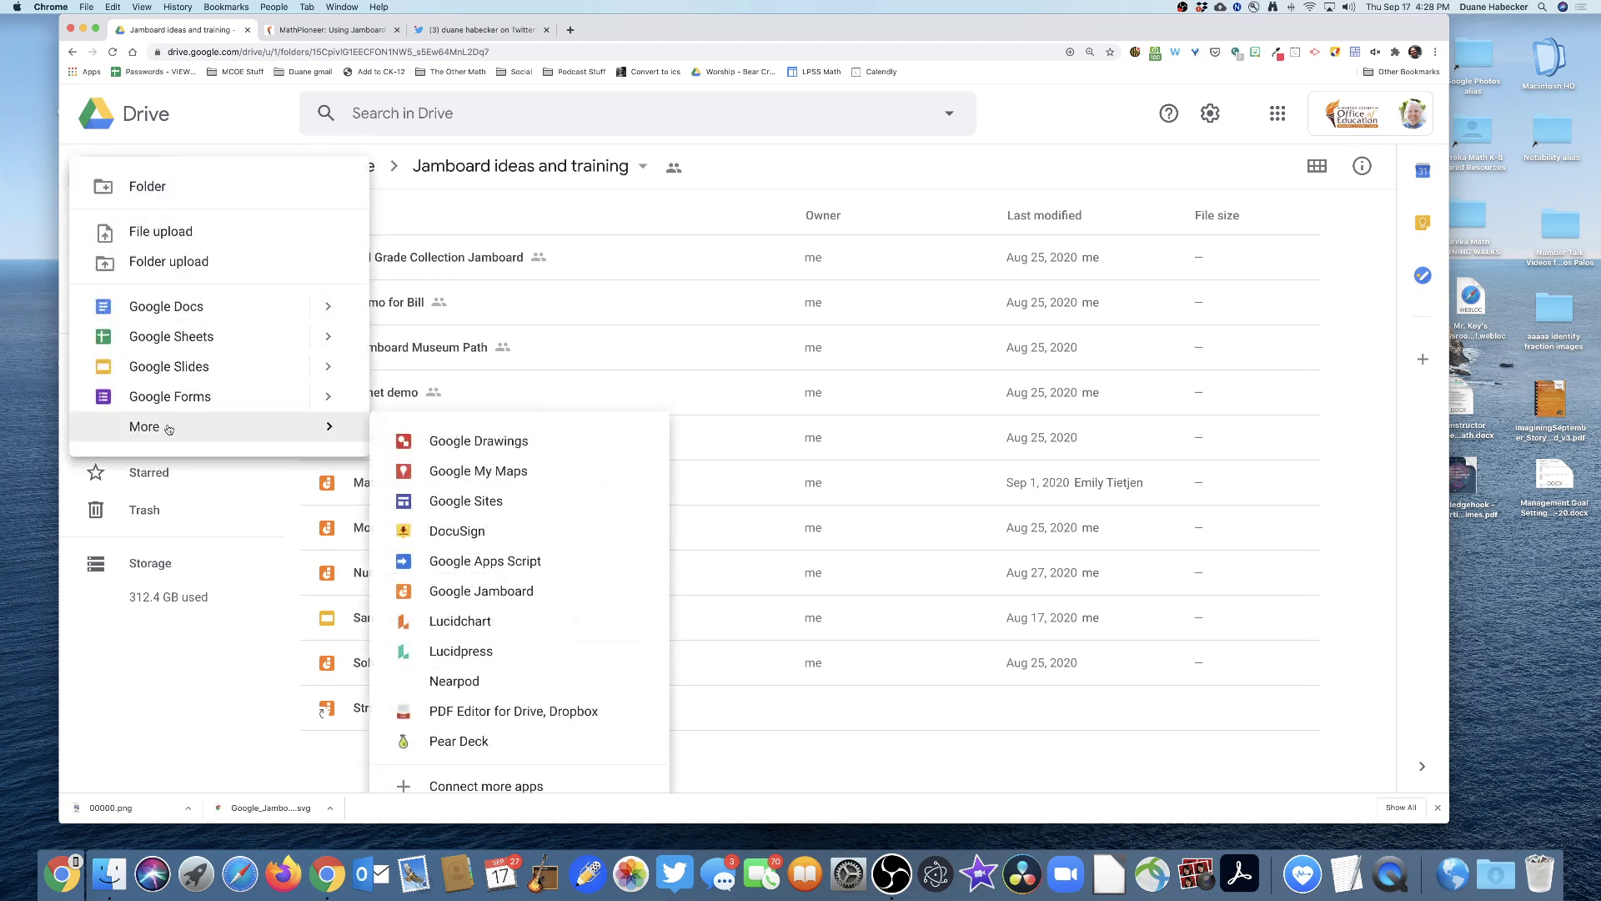
click(469, 591)
click(928, 487)
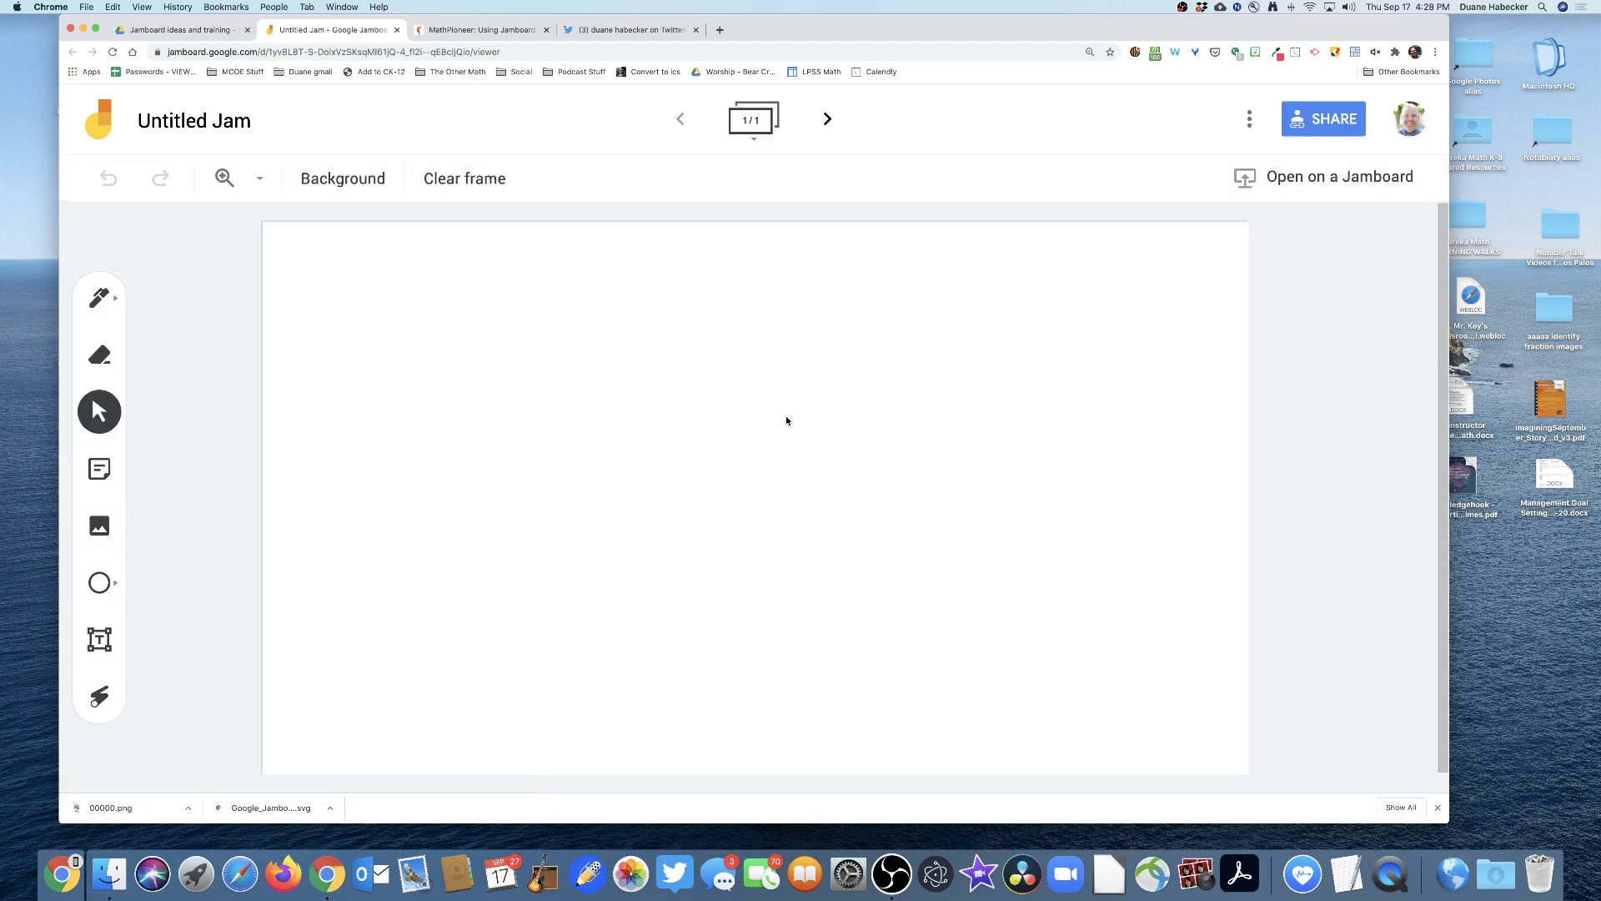
- Change the Untitled Jam's title to 'aaaaaaaa Pair Up Demo'
click(194, 121)
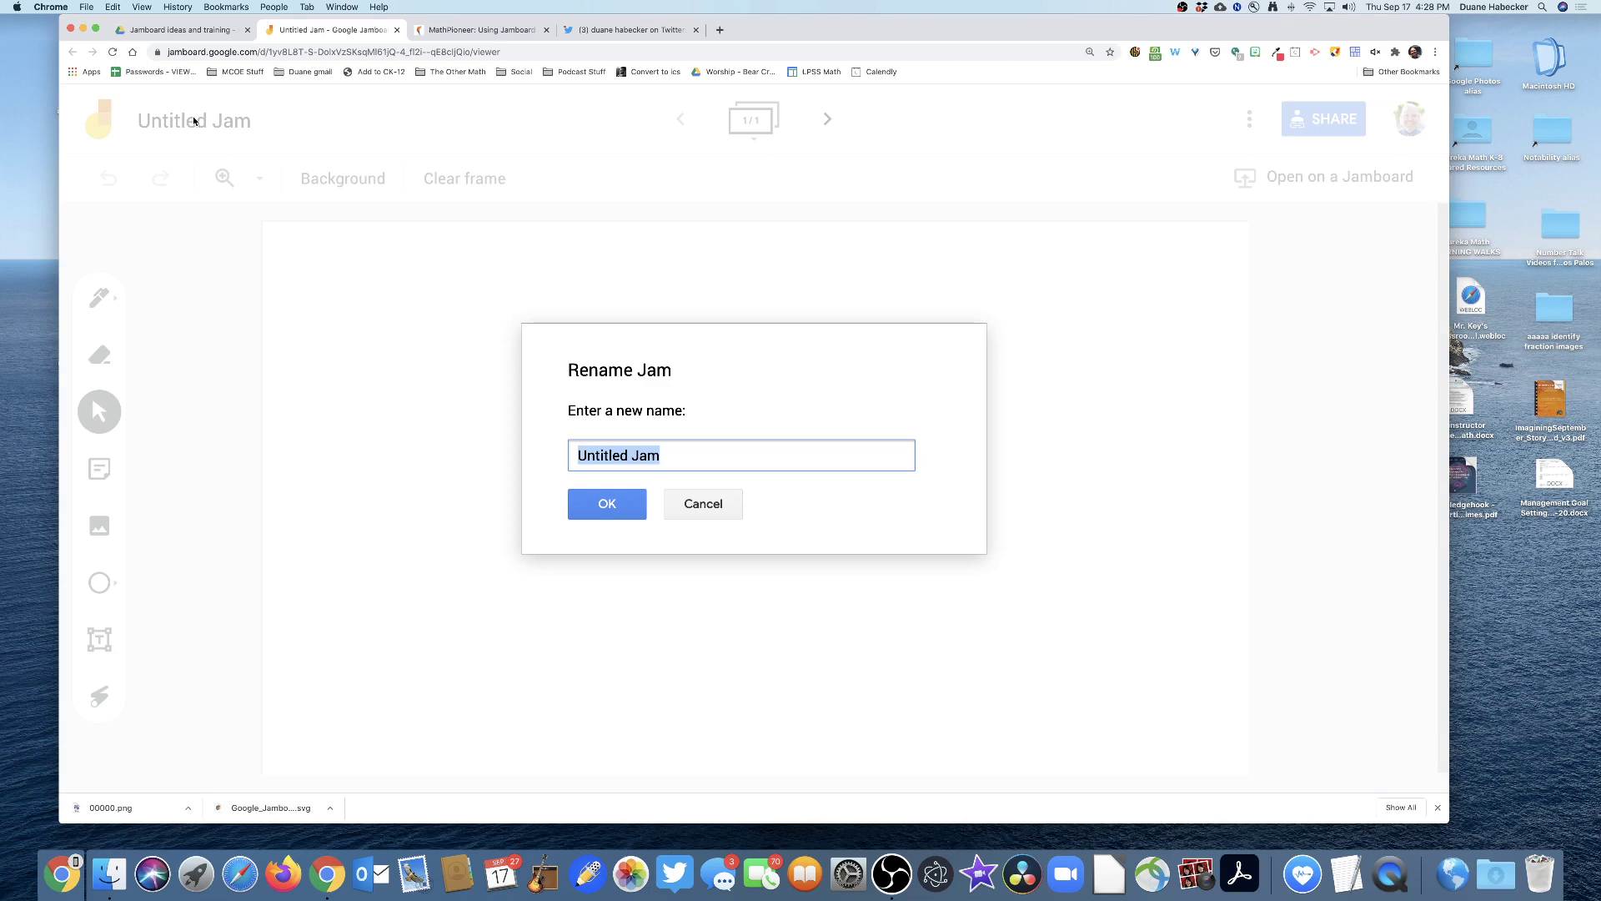
text(aaaaaaaa)
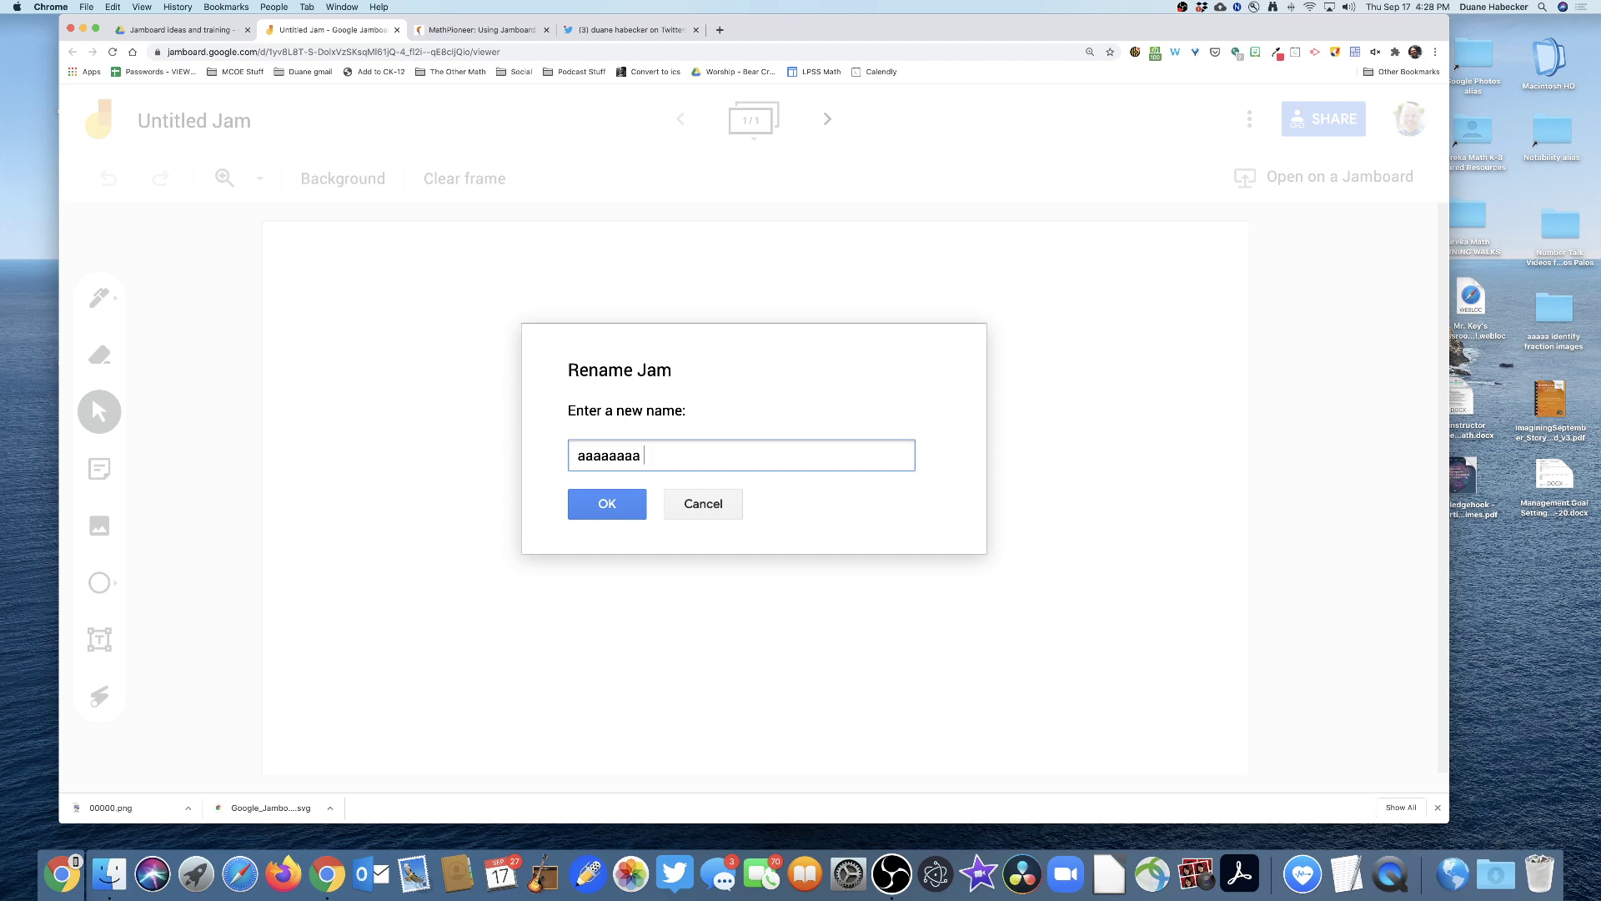
text(Pair Up Demo)
click(604, 505)
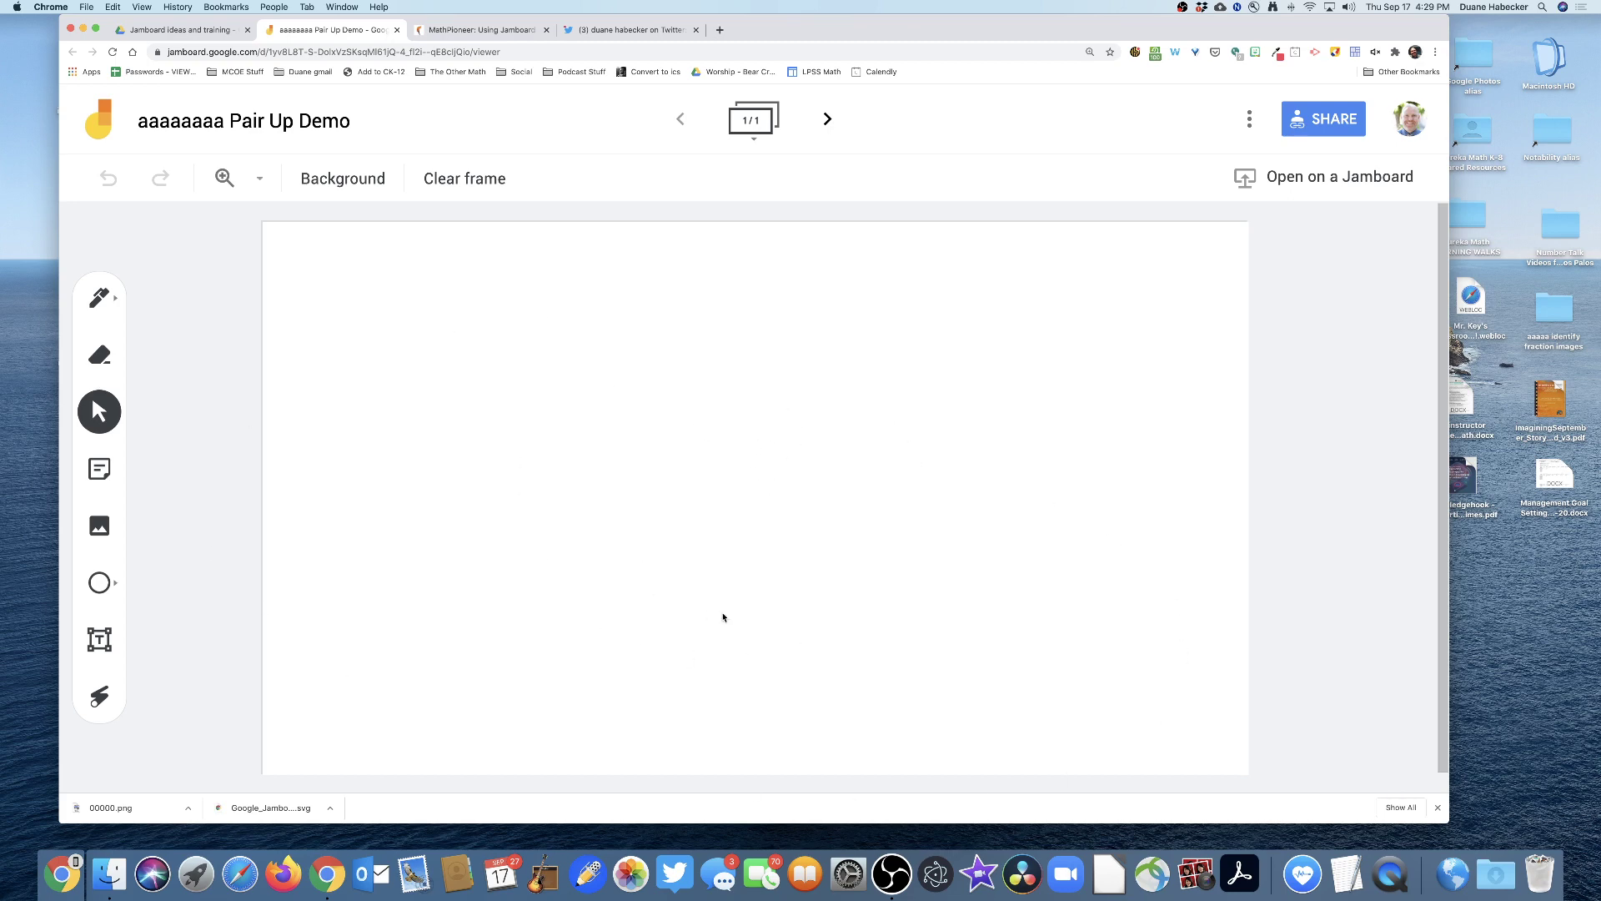
- Screenshot the tweet's Upper Elementary tape-diagram problem, then close the Twitter and MathPioneer tabs
click(600, 29)
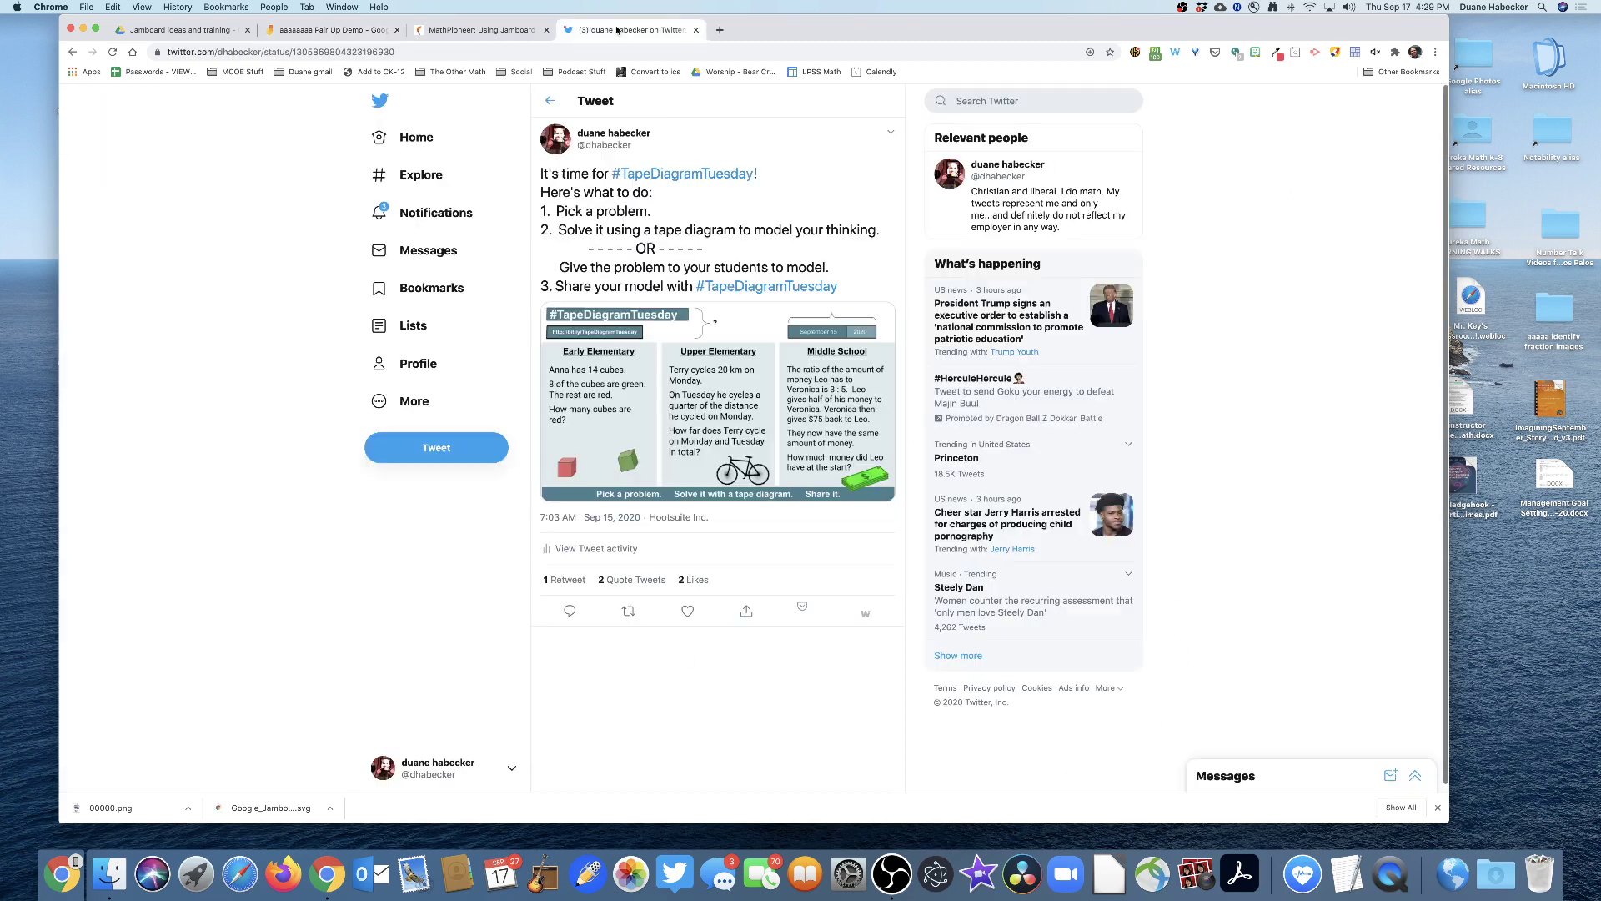
click(721, 413)
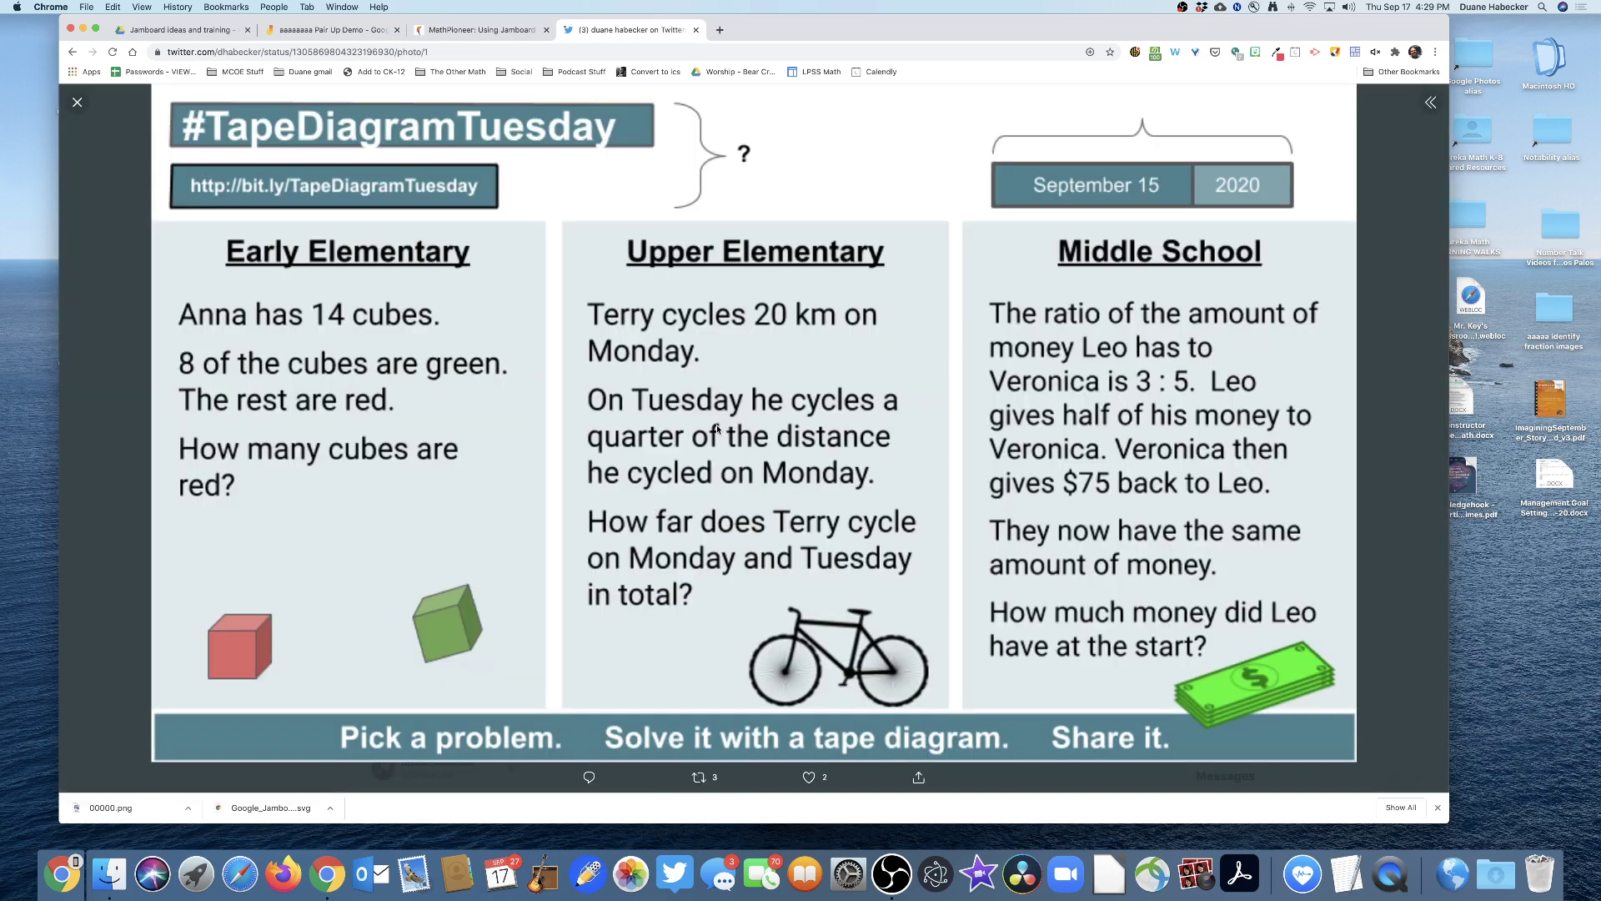
key(super+shift+4)
drag(568, 285, 944, 714)
click(696, 30)
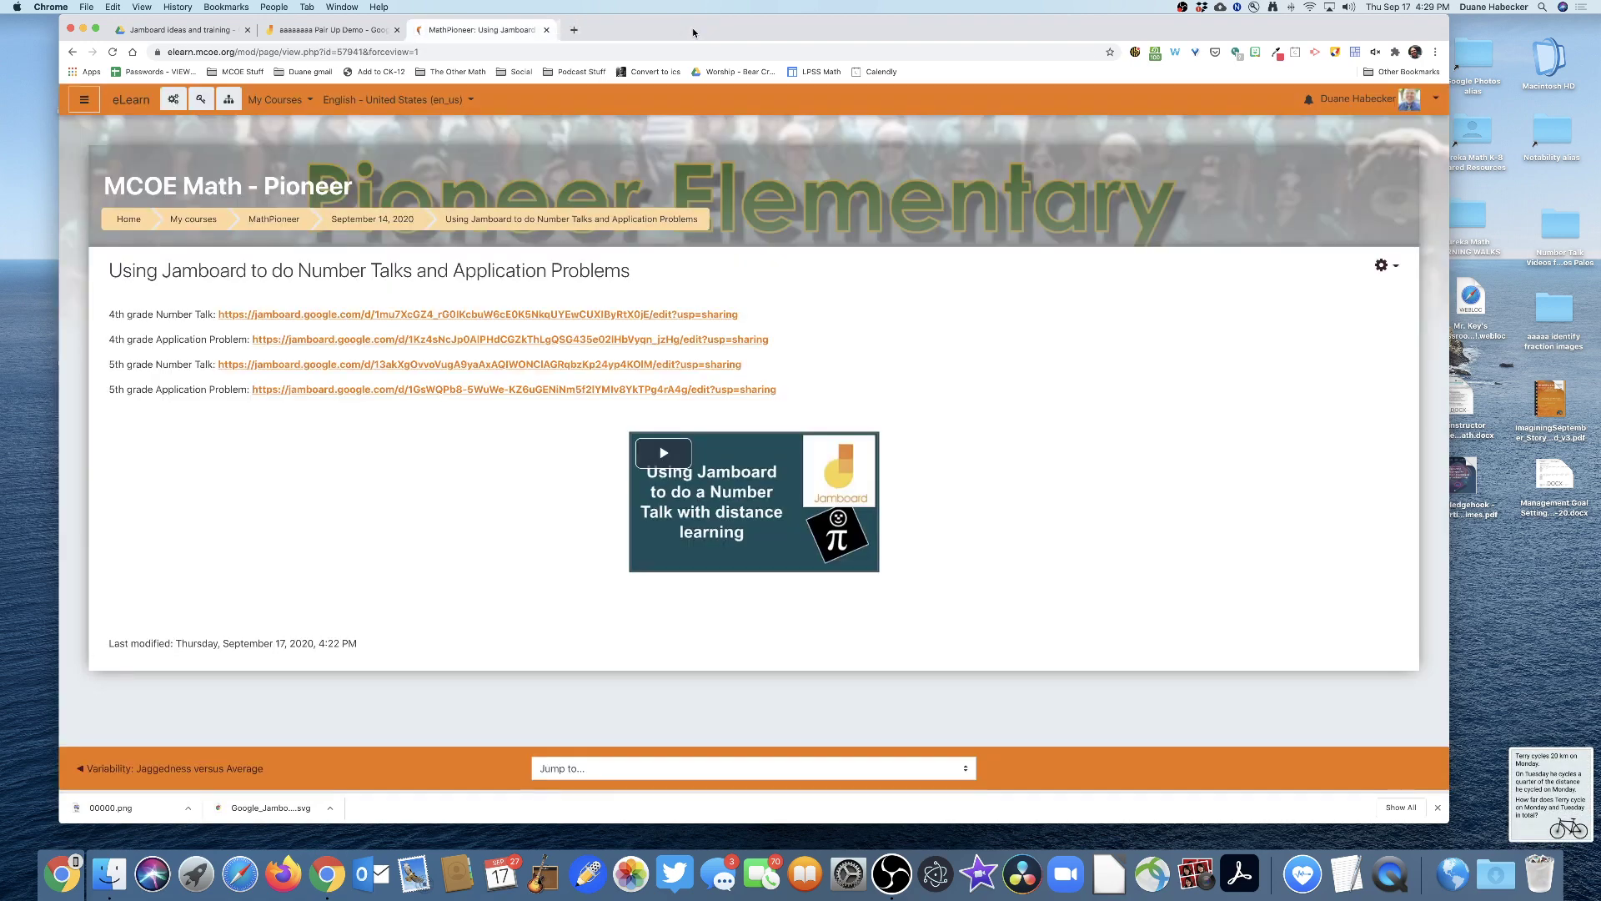
click(546, 30)
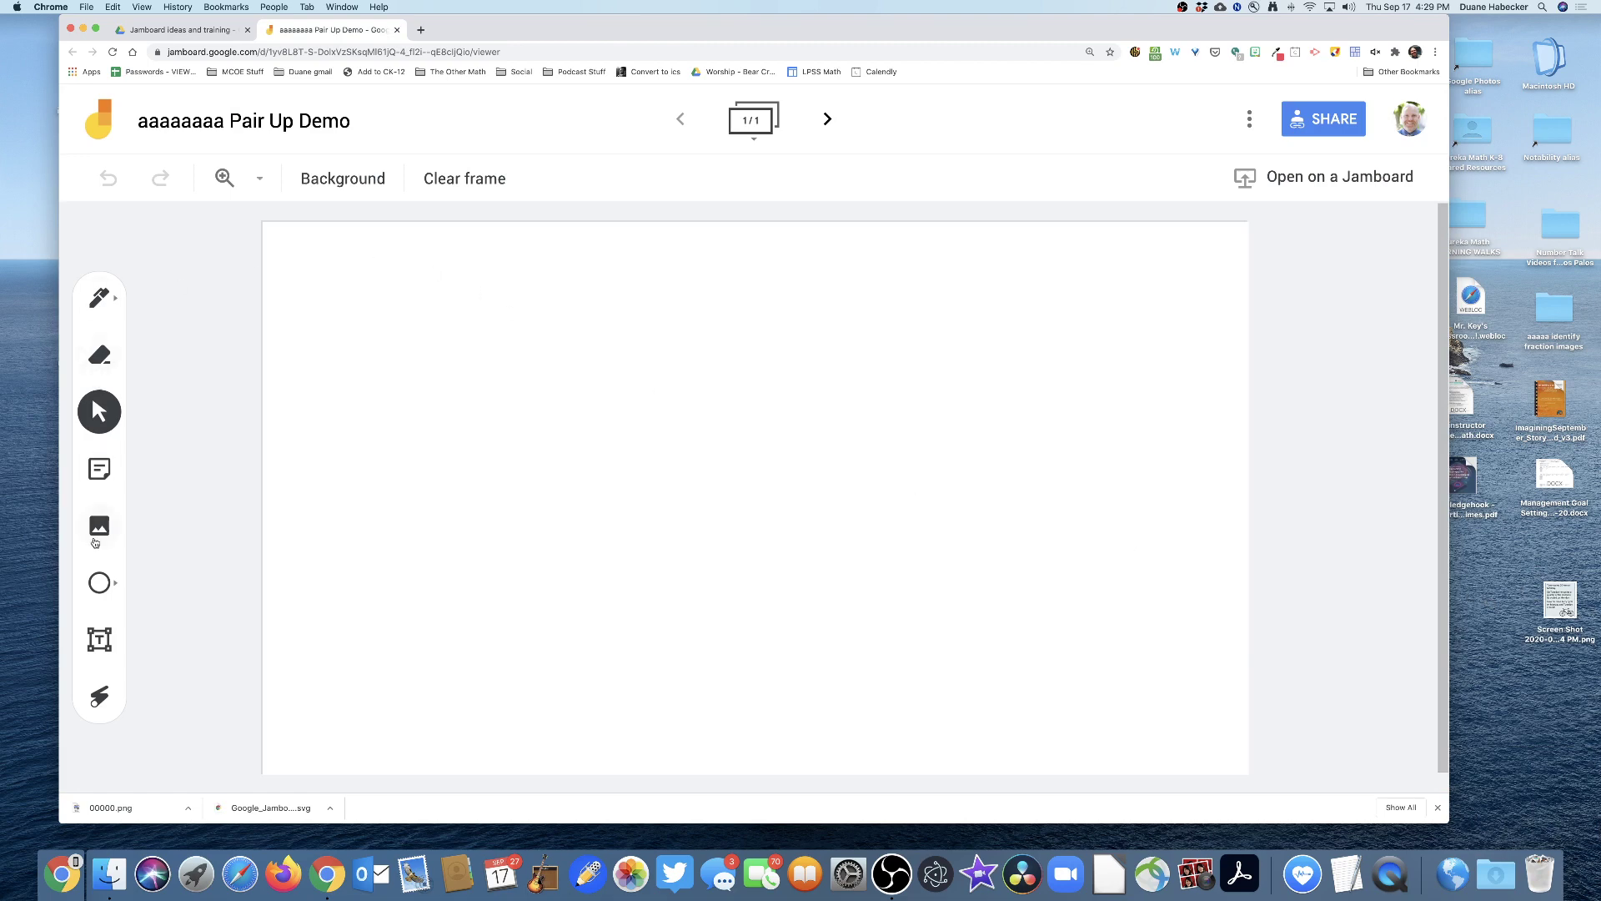
- Upload the Terry cycles screenshot into the frame, then delete it and retry dropping it
click(98, 532)
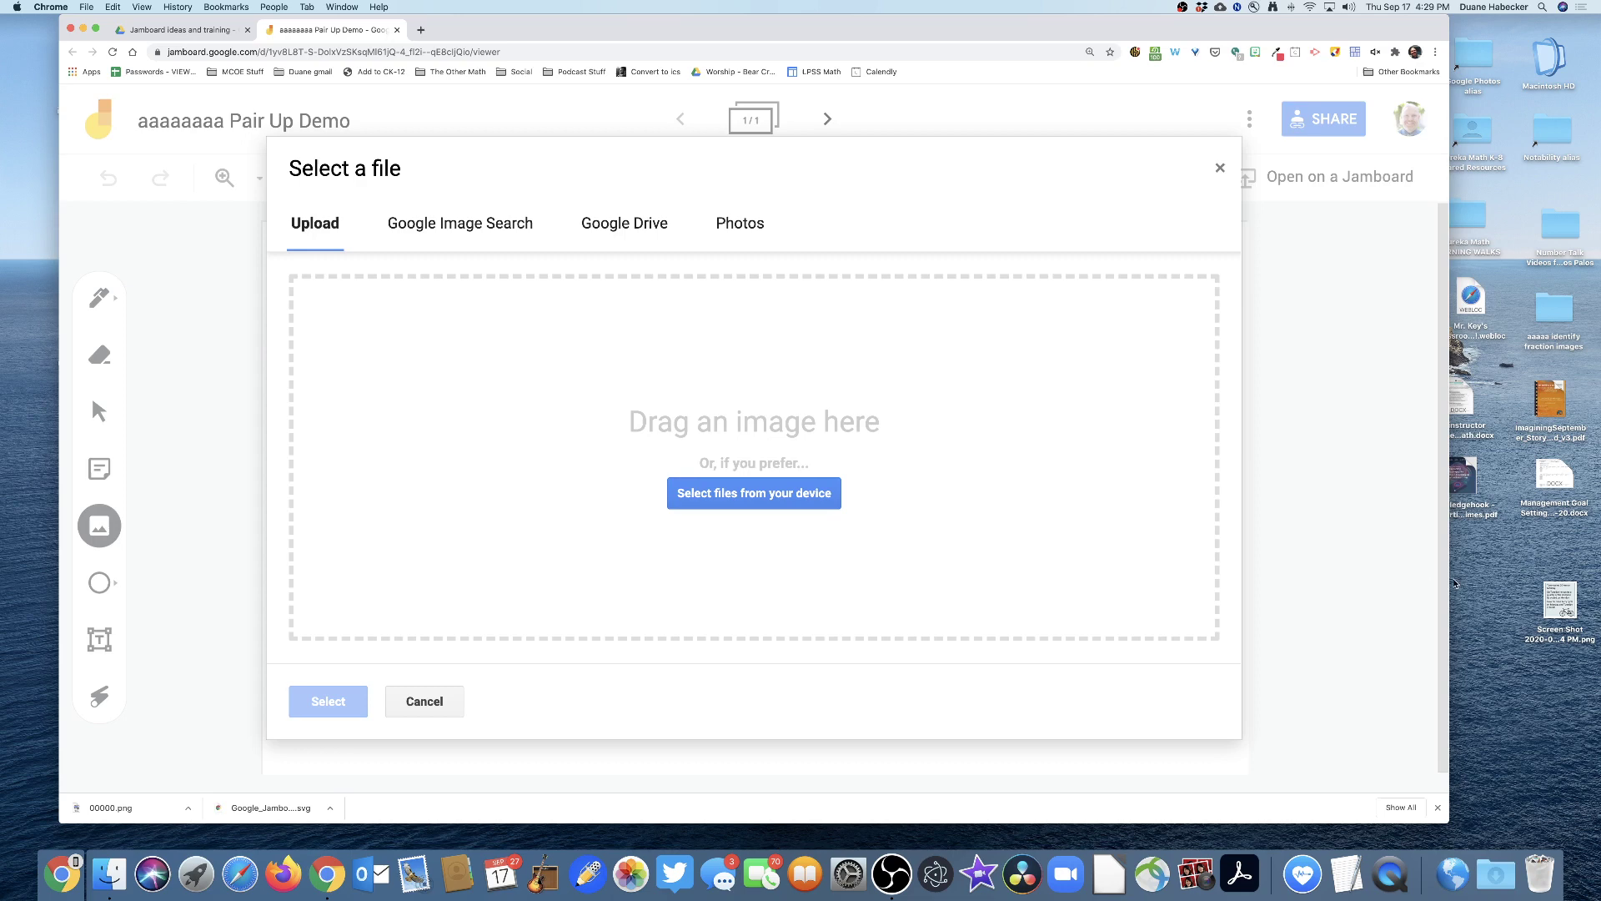
drag(1550, 595, 768, 451)
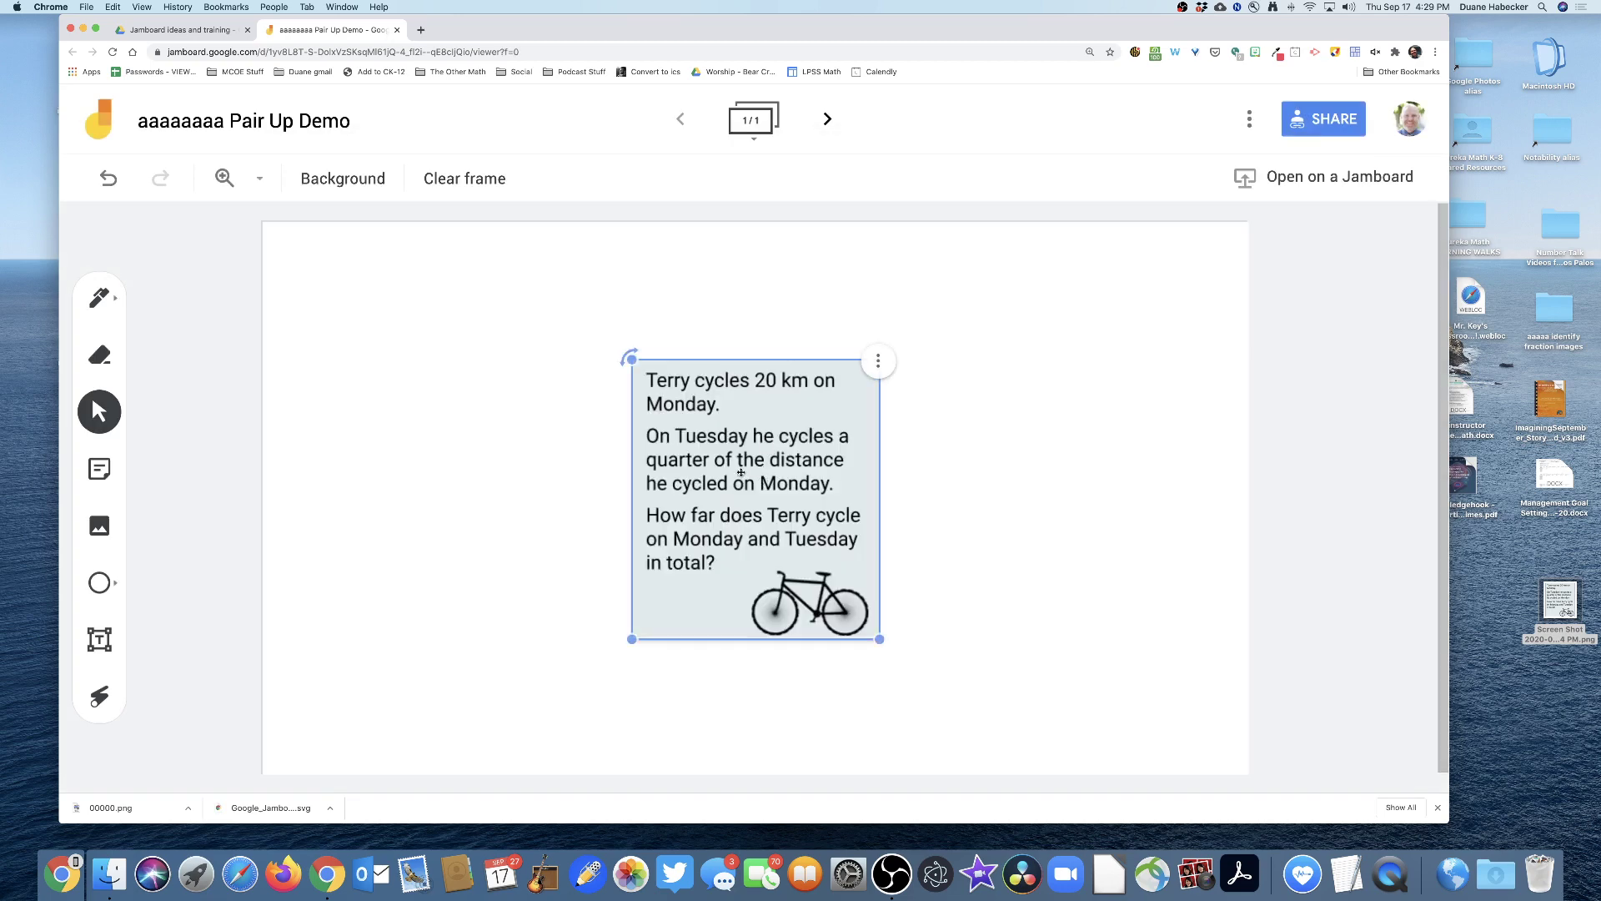
click(878, 361)
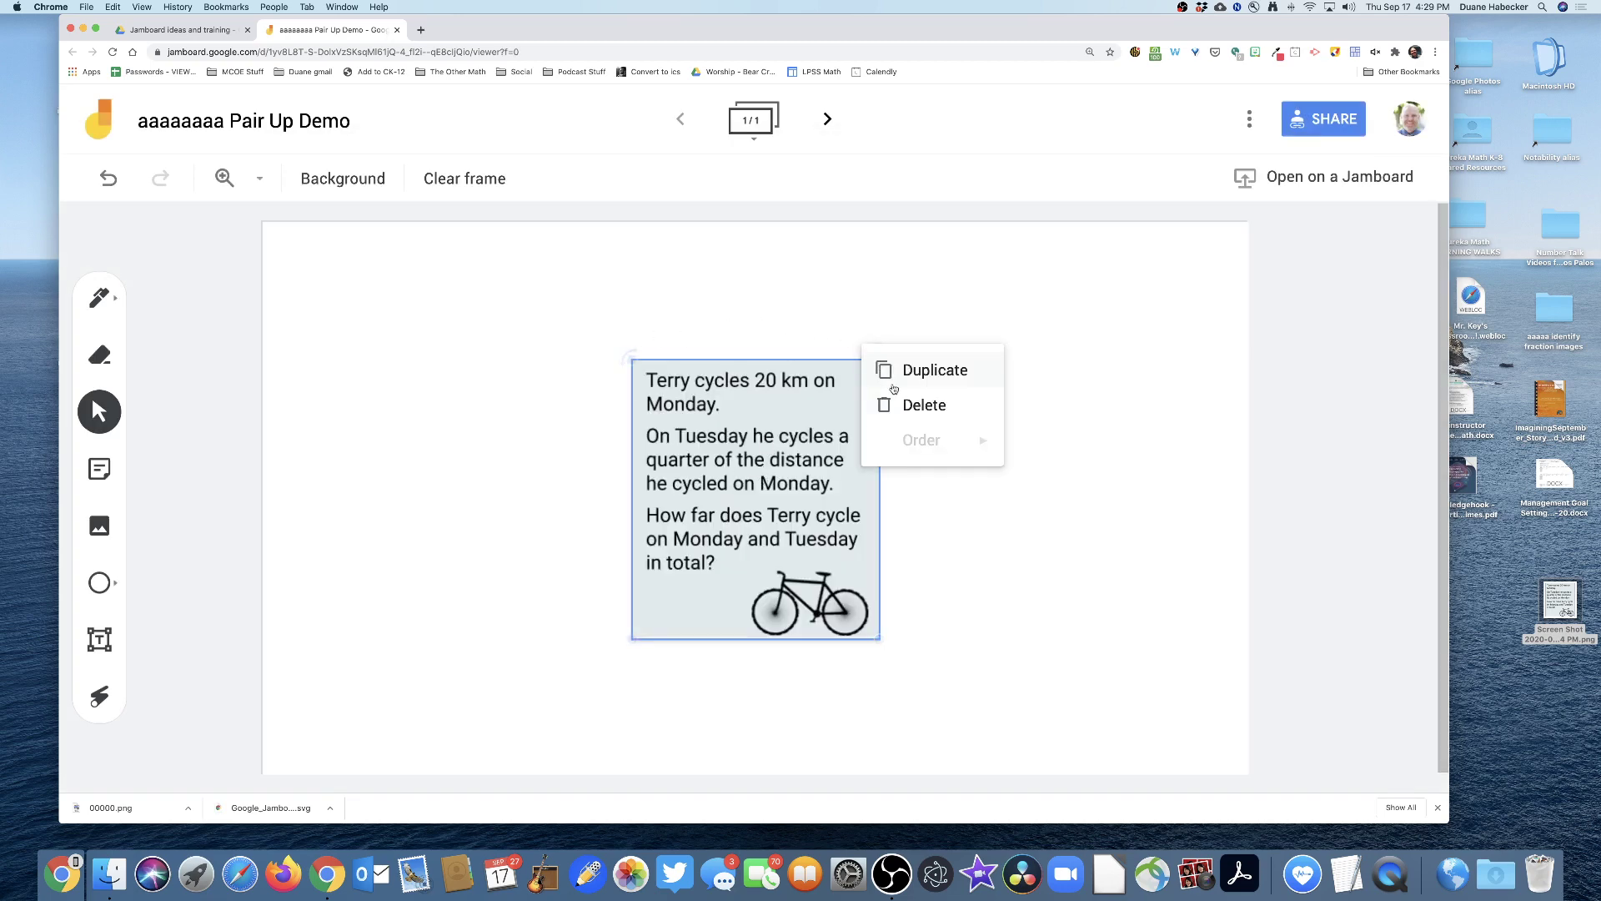
click(911, 405)
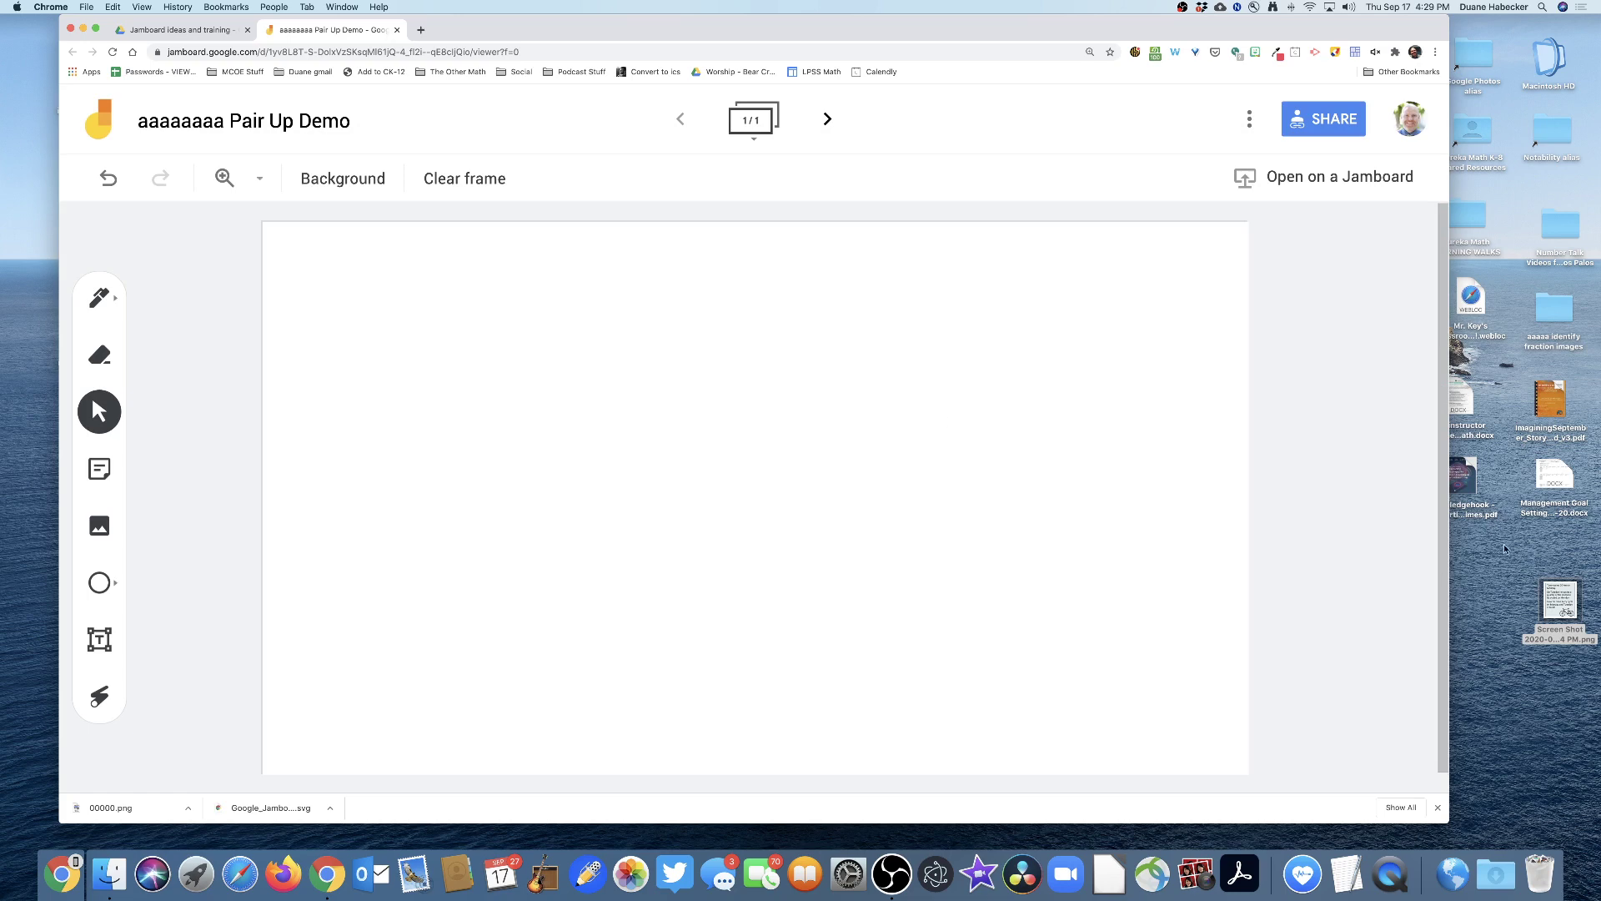
drag(1564, 597, 756, 448)
drag(1577, 603, 716, 486)
- Re-upload the screenshot and move it to the frame's lower-left corner
click(101, 521)
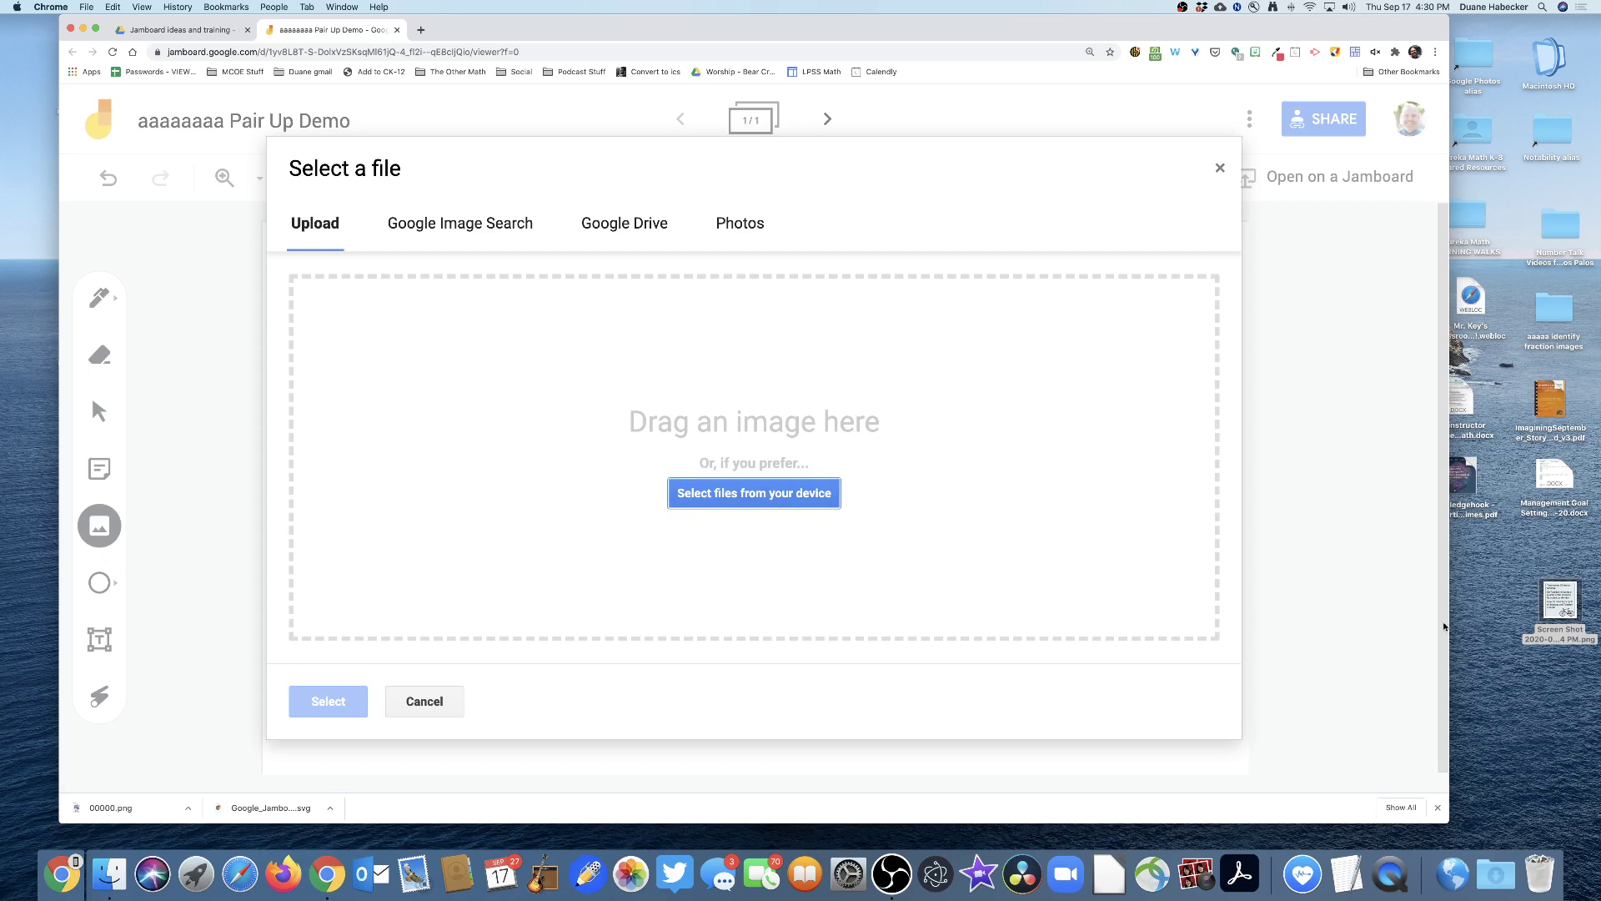
drag(1557, 597, 738, 440)
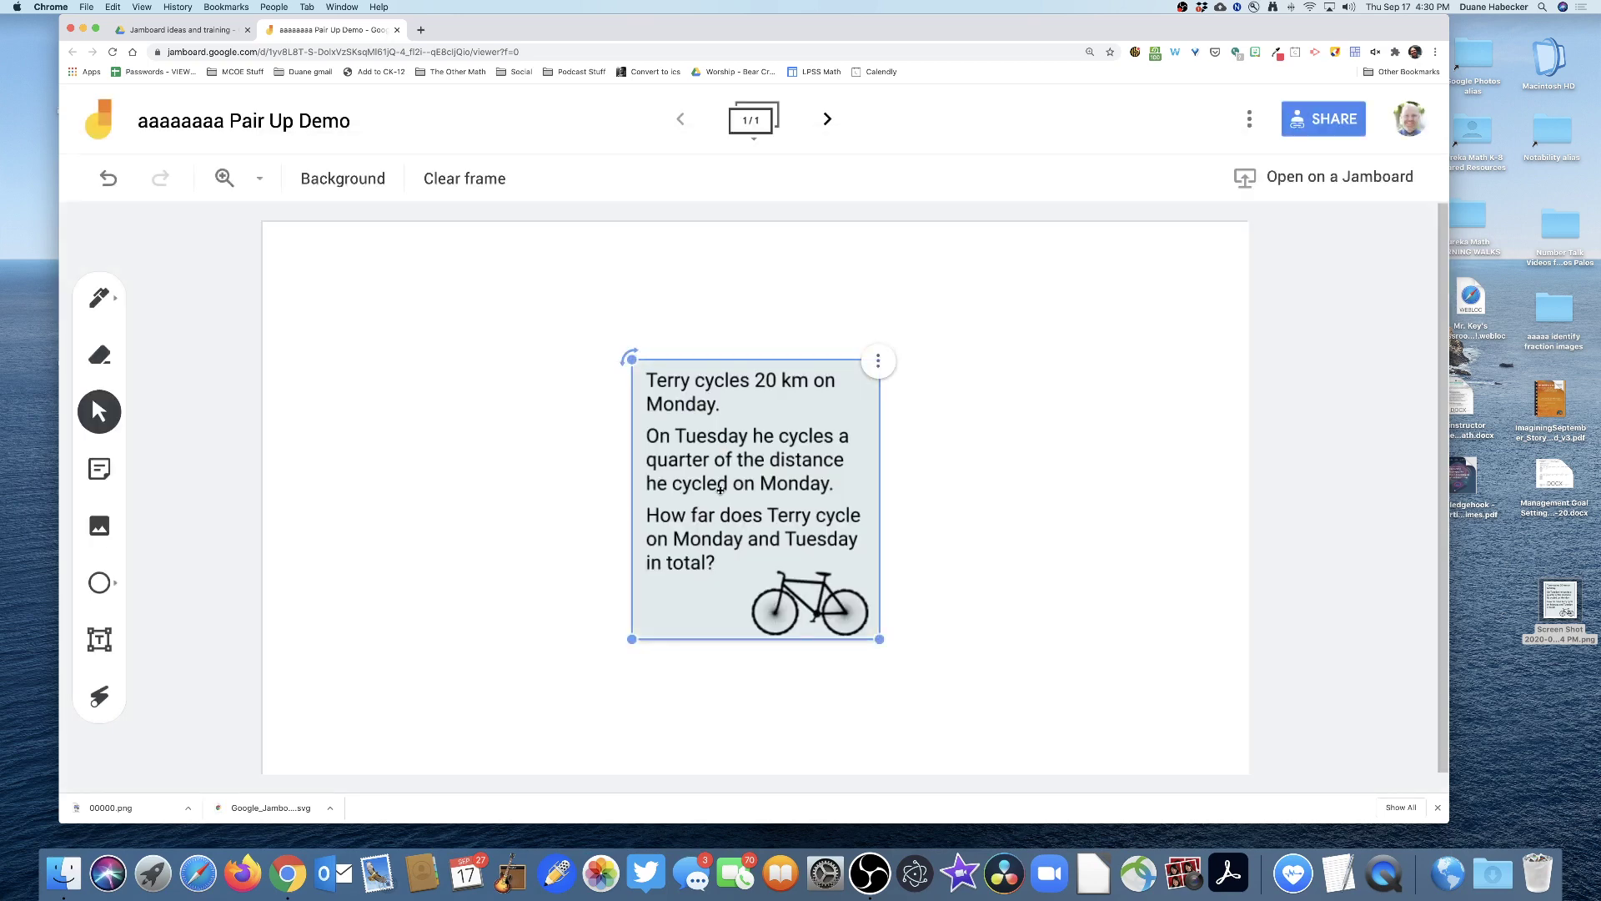
drag(720, 490, 371, 592)
click(273, 430)
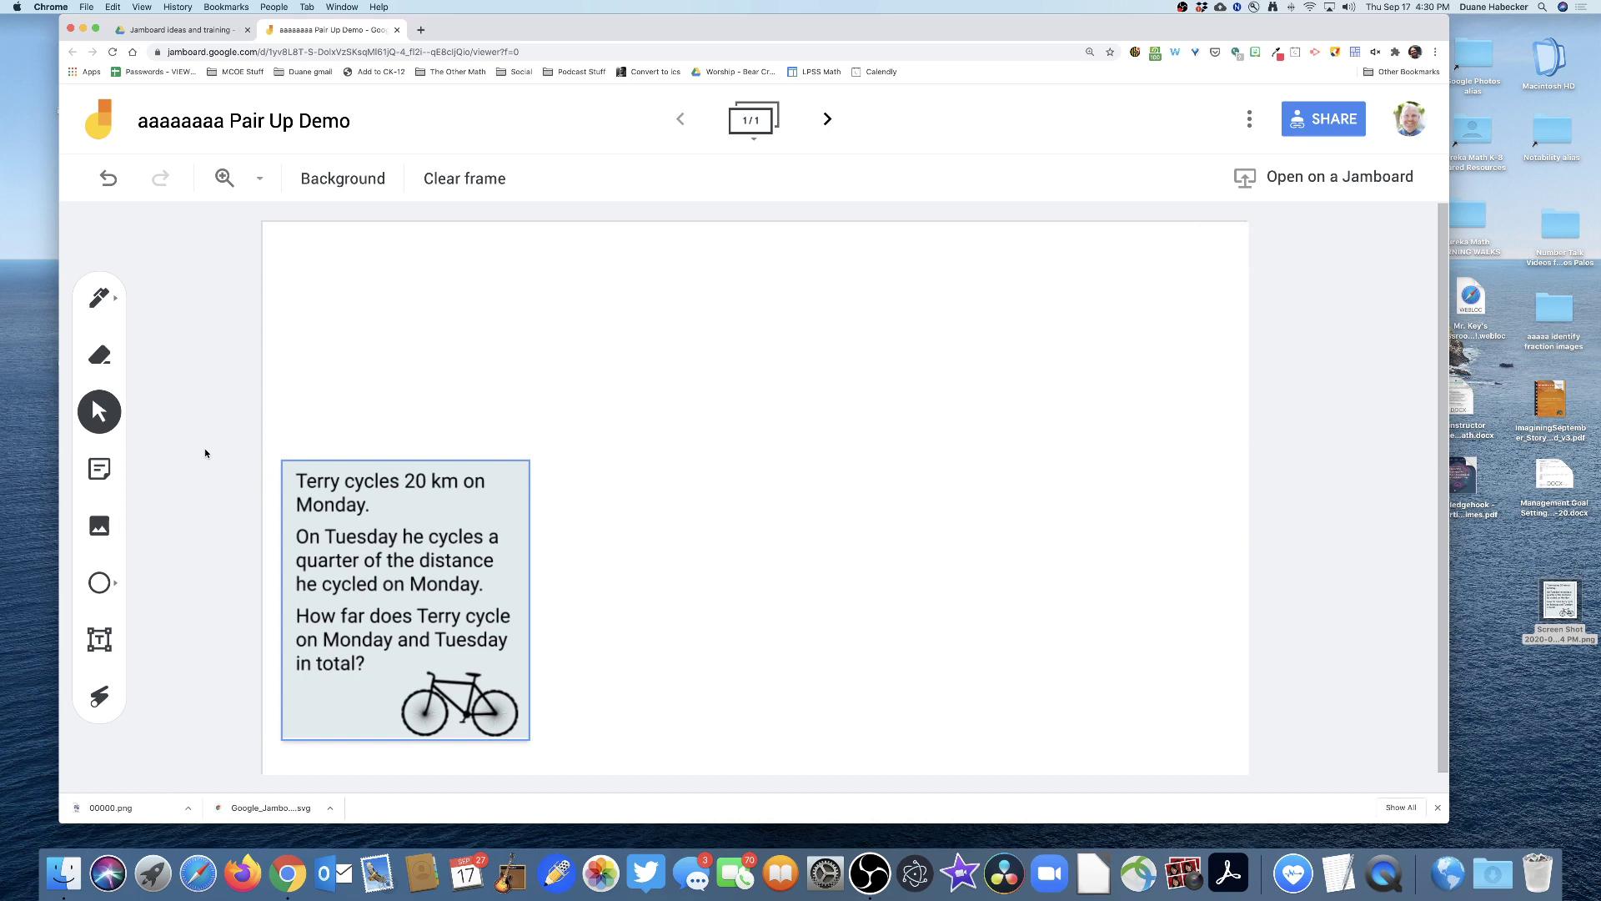
- Add an enlarged one-line 'Names of students' text box near the frame's top-left
click(101, 640)
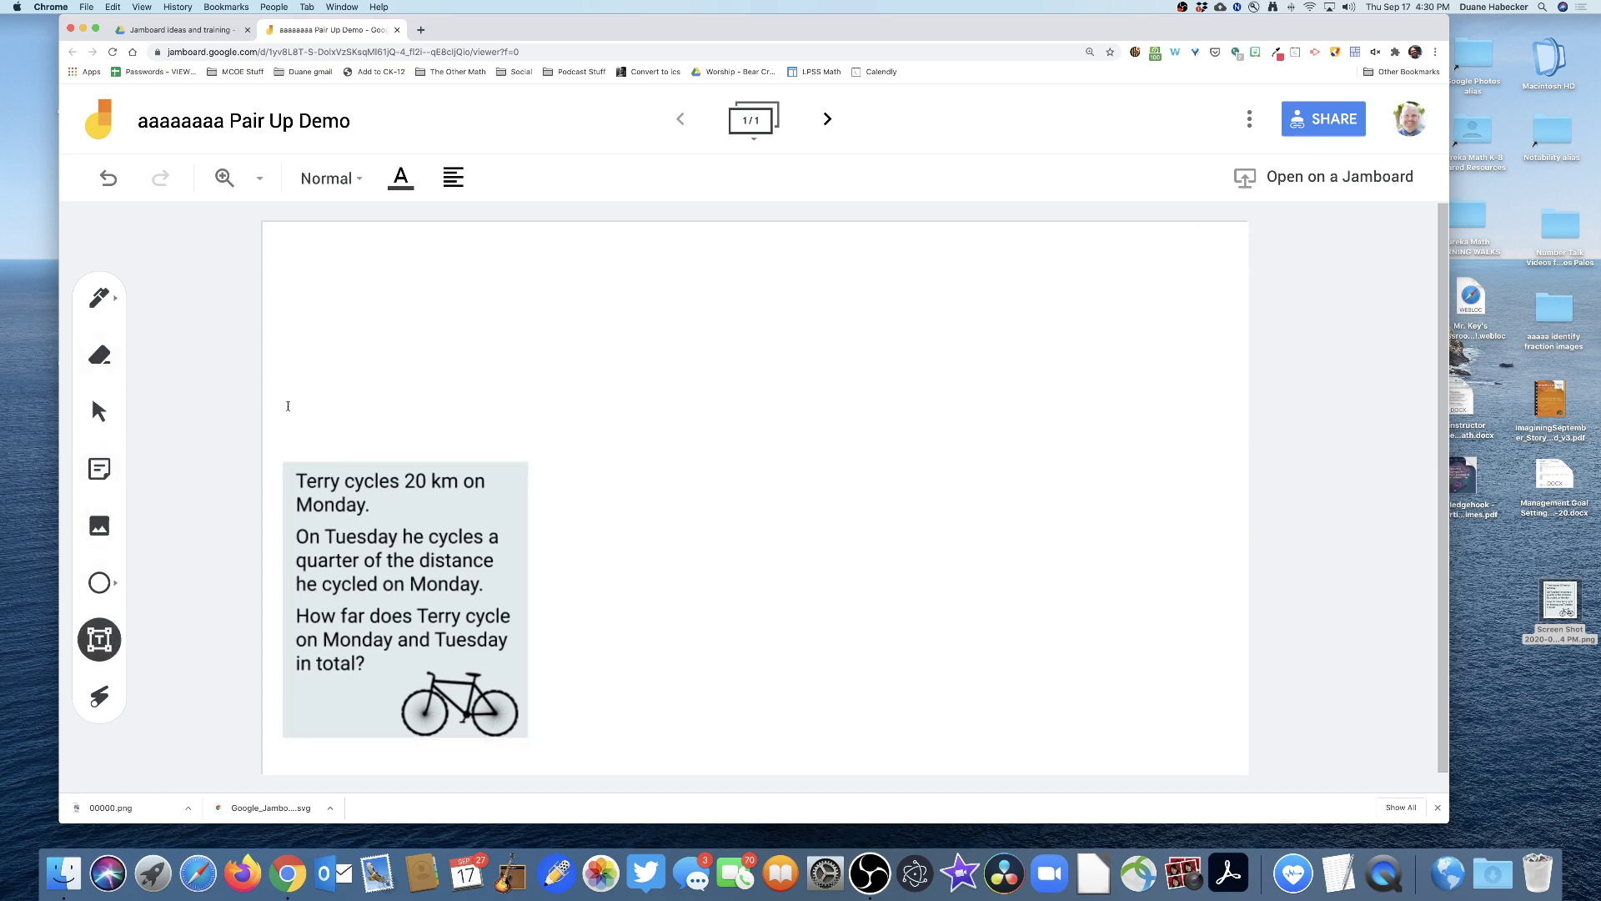
click(296, 249)
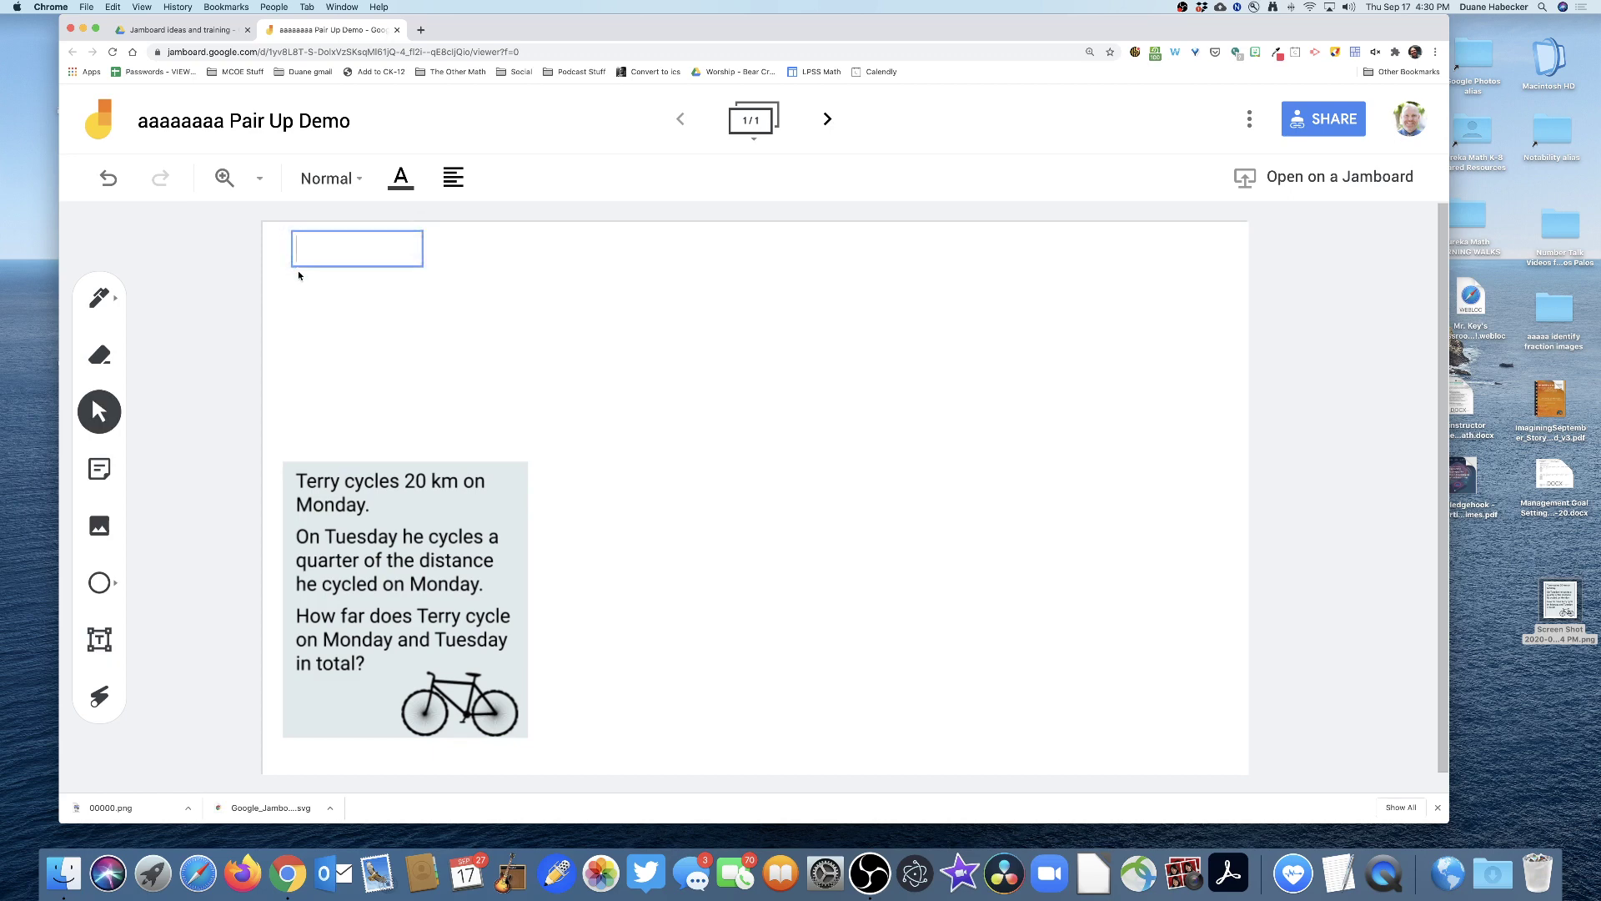
text(Names of students)
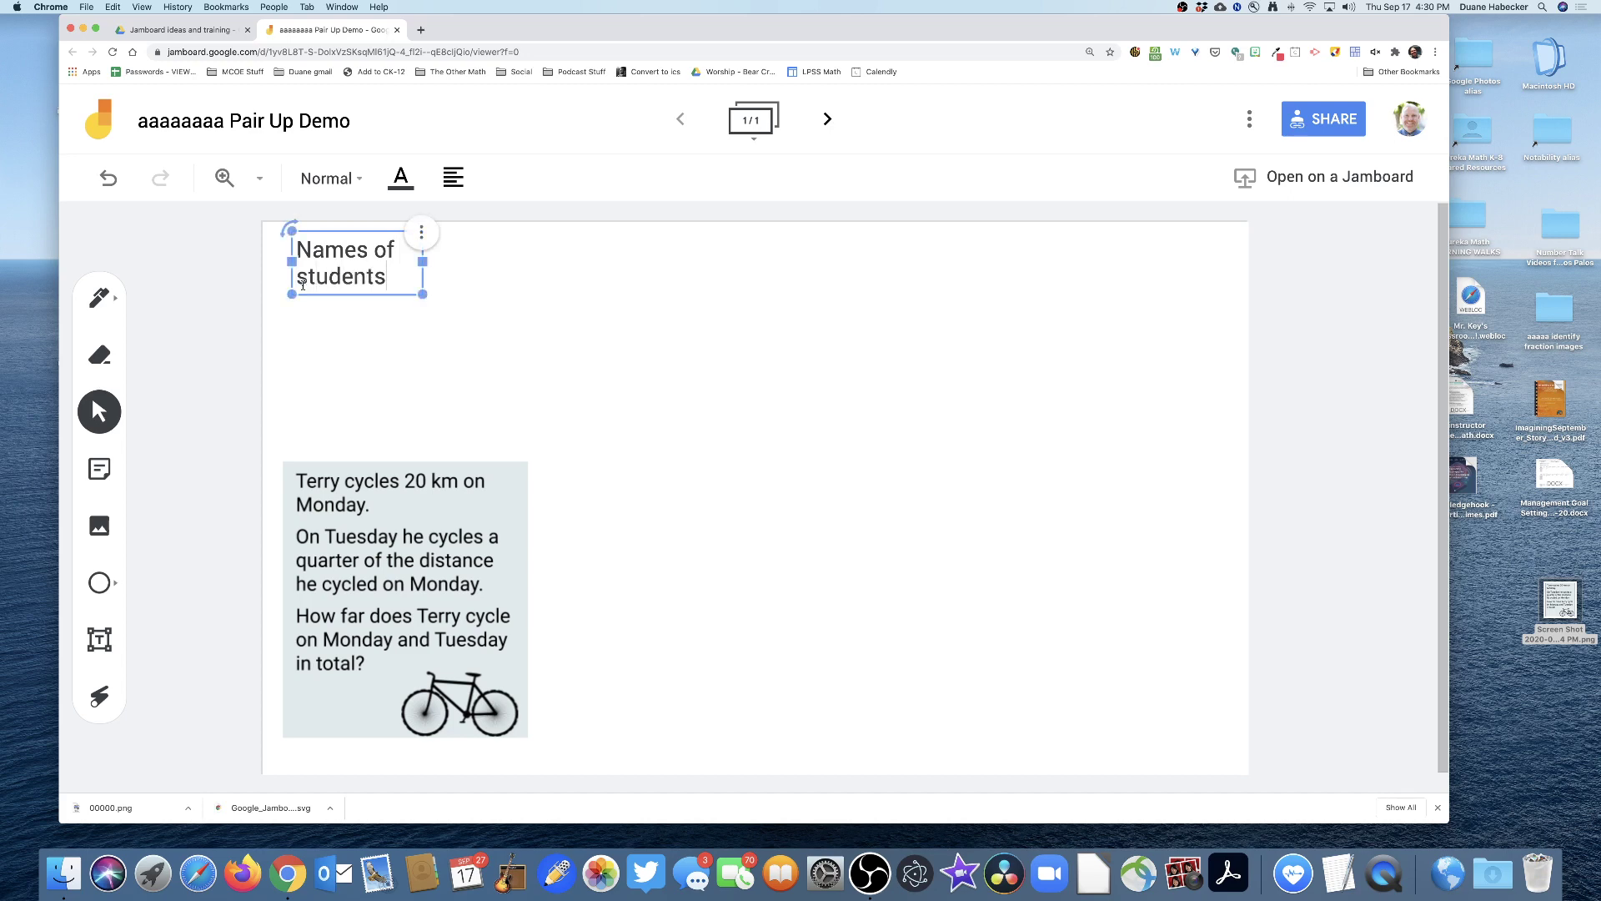
drag(423, 293, 525, 343)
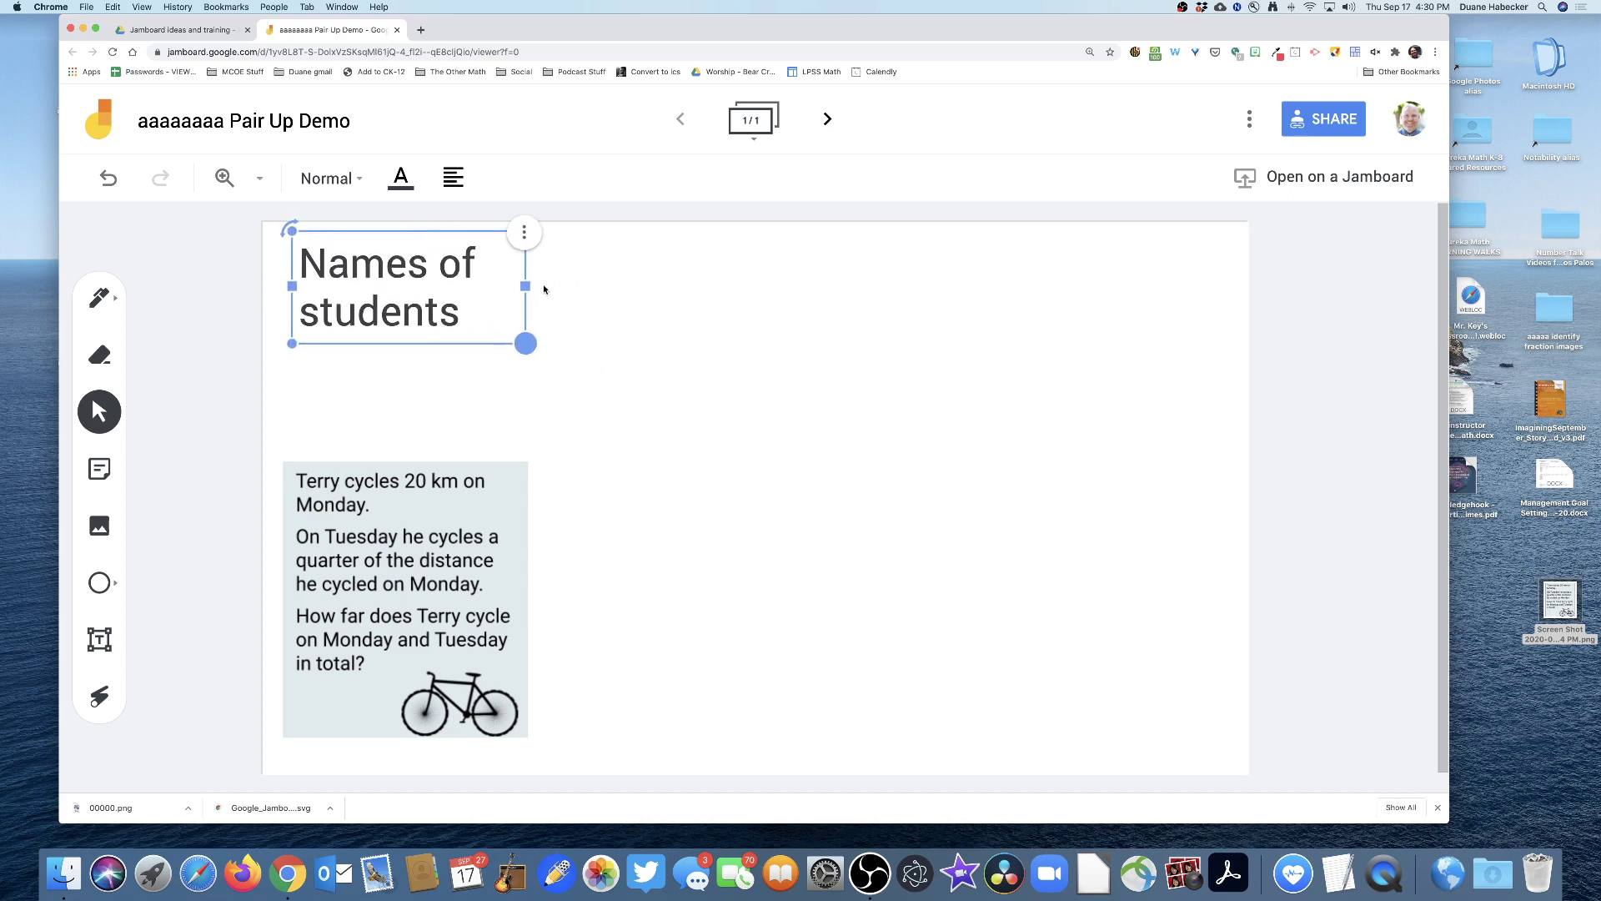
drag(525, 286, 618, 287)
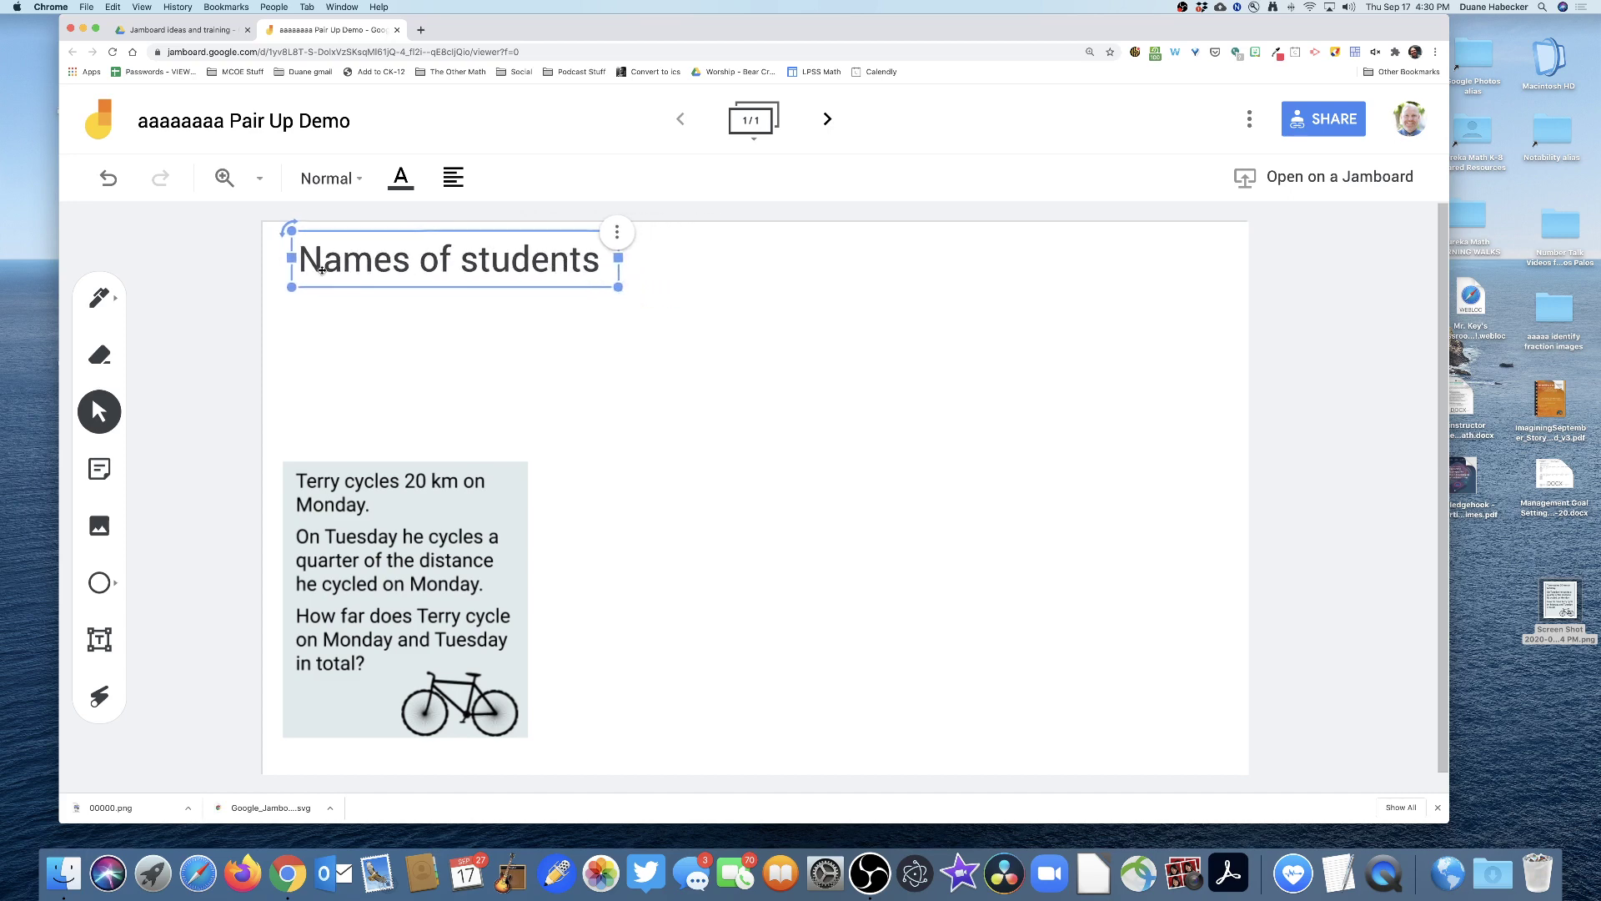
click(268, 313)
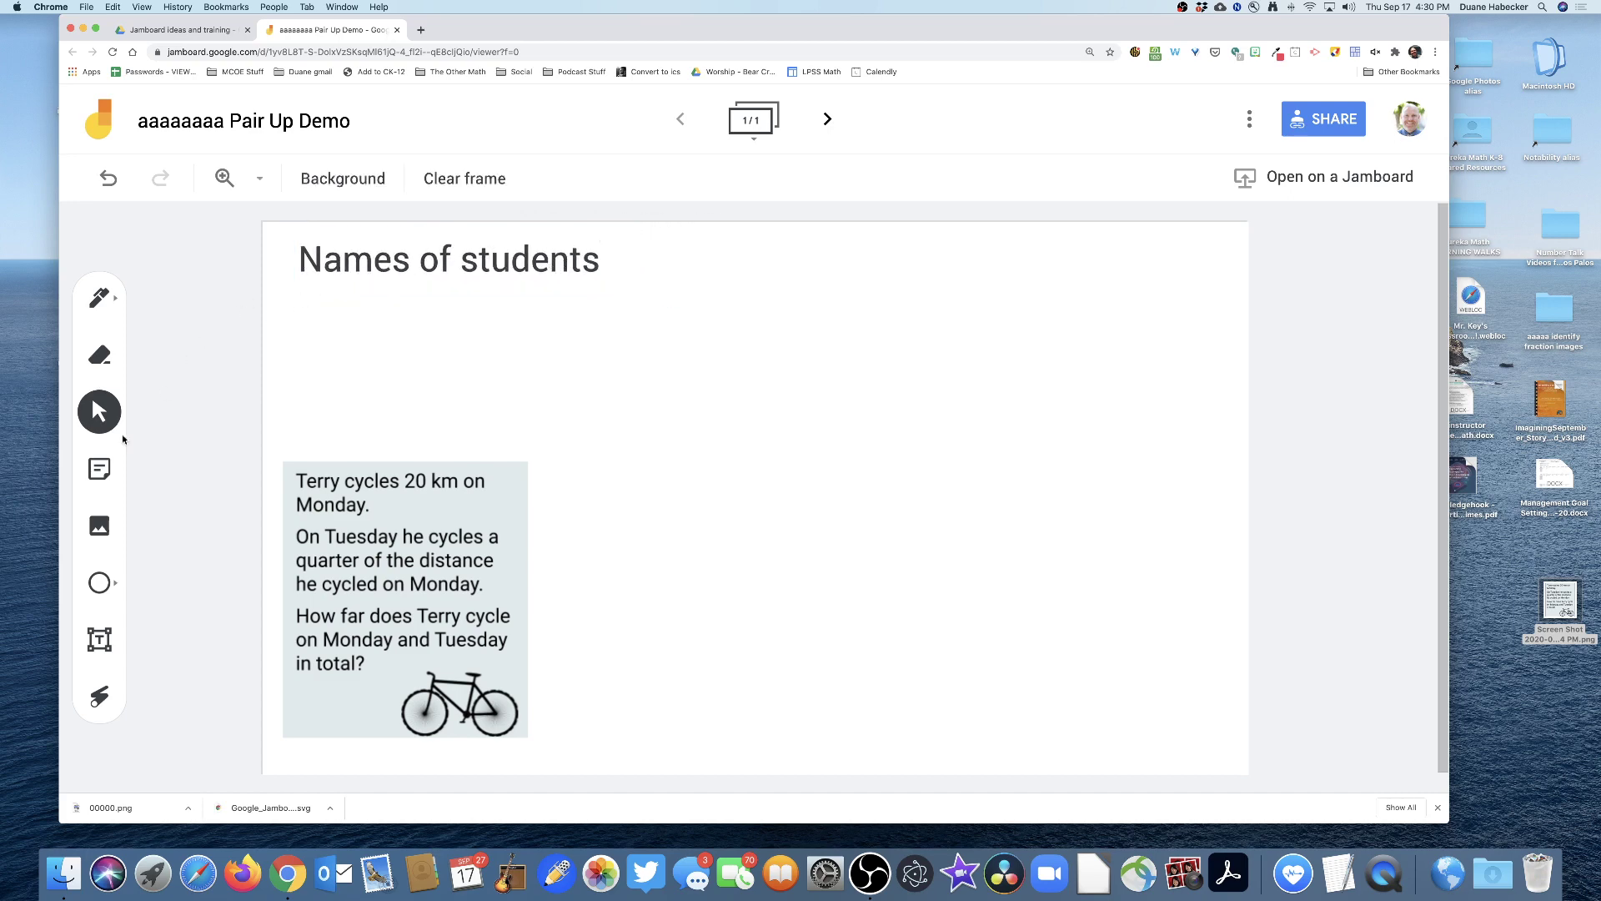
- Add a yellow 'Group 1' sticky note and move it to the frame's top-right corner
click(97, 472)
text(Group 1)
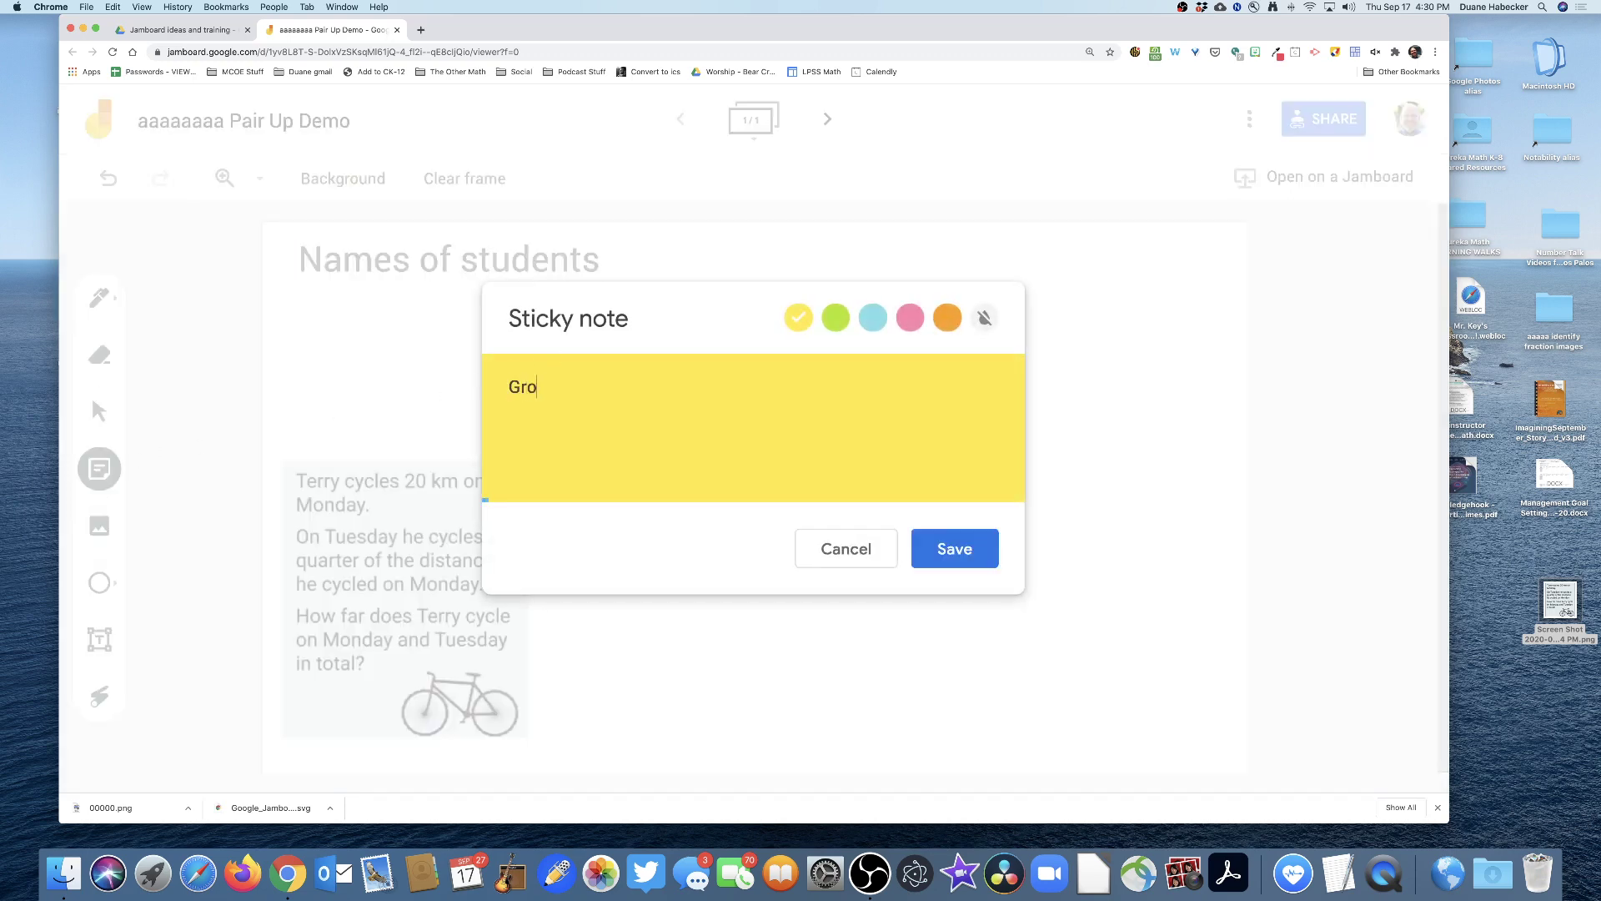
click(955, 548)
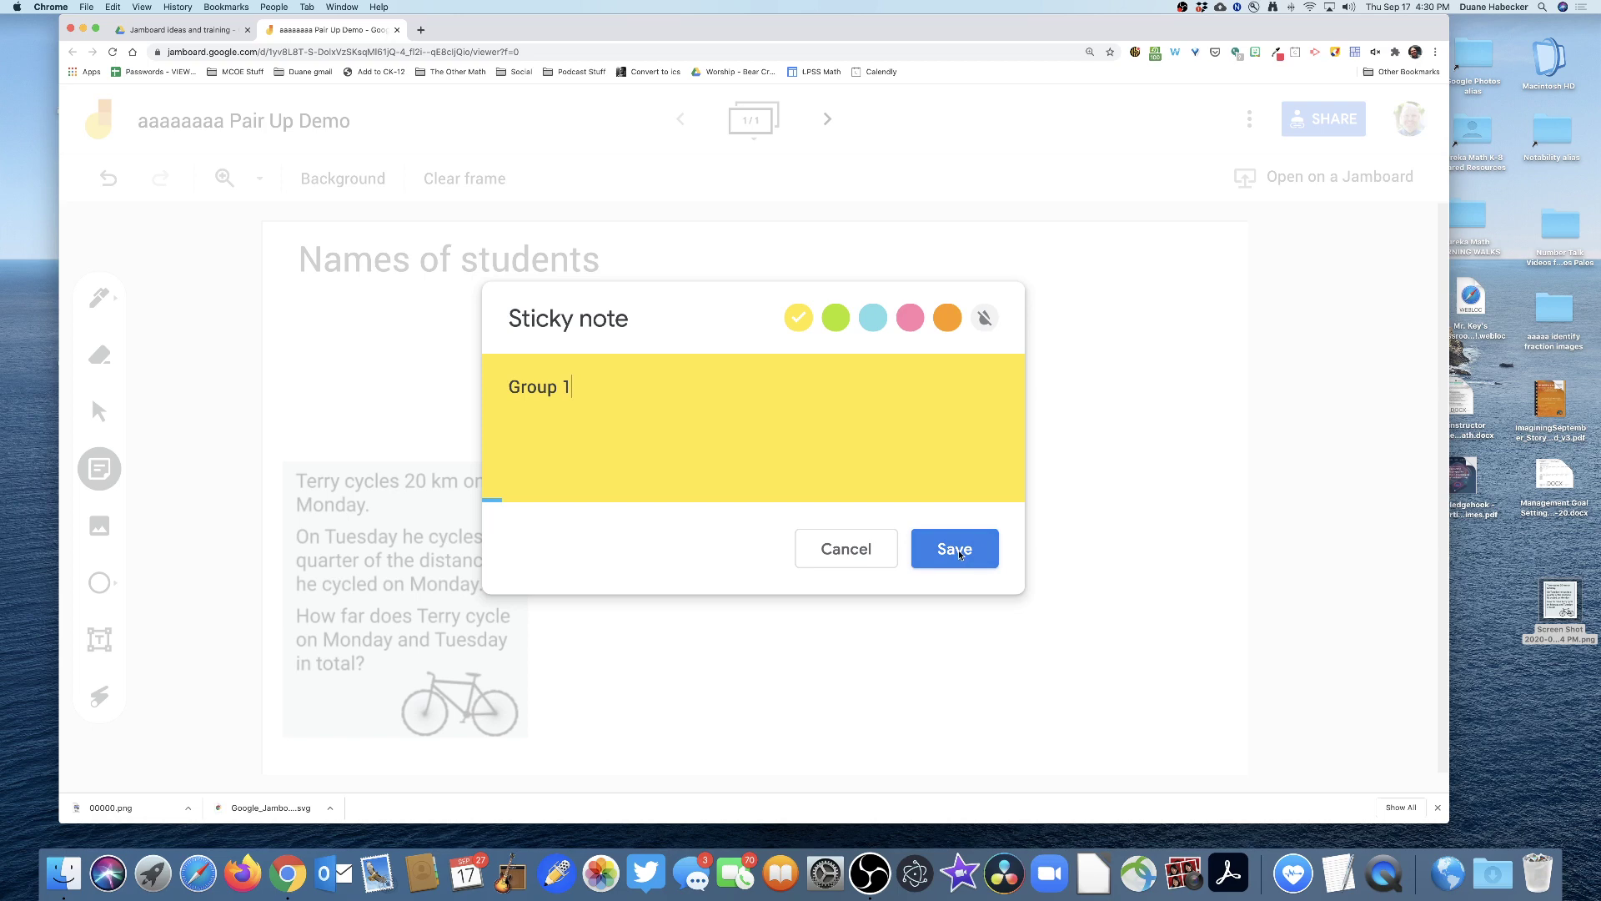
click(846, 548)
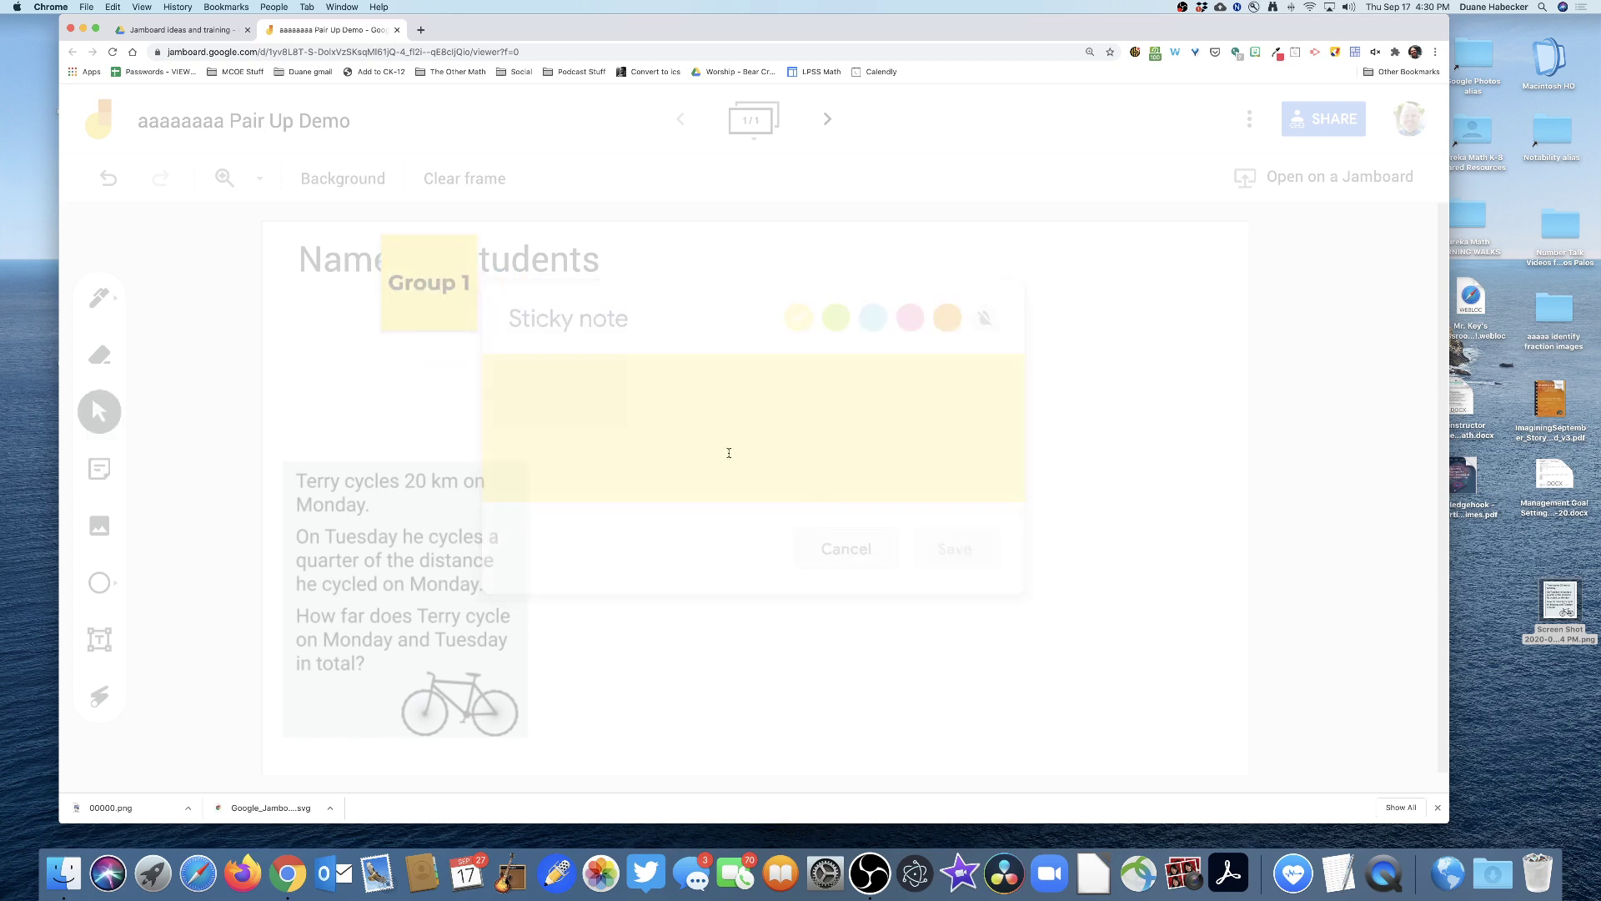
drag(411, 264, 1171, 272)
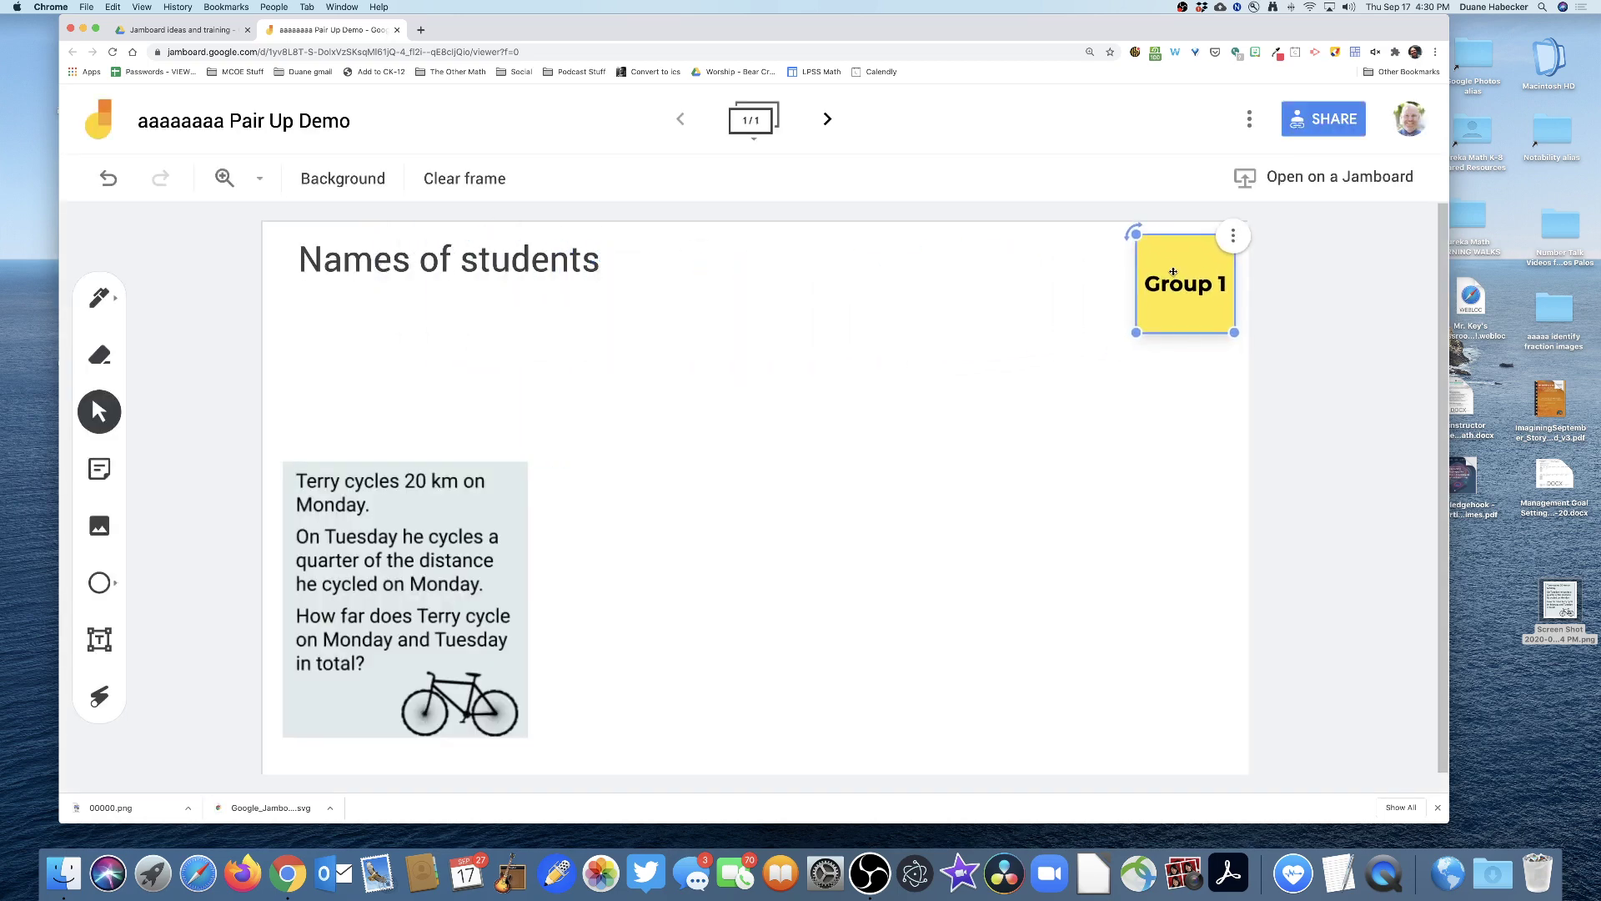
click(964, 406)
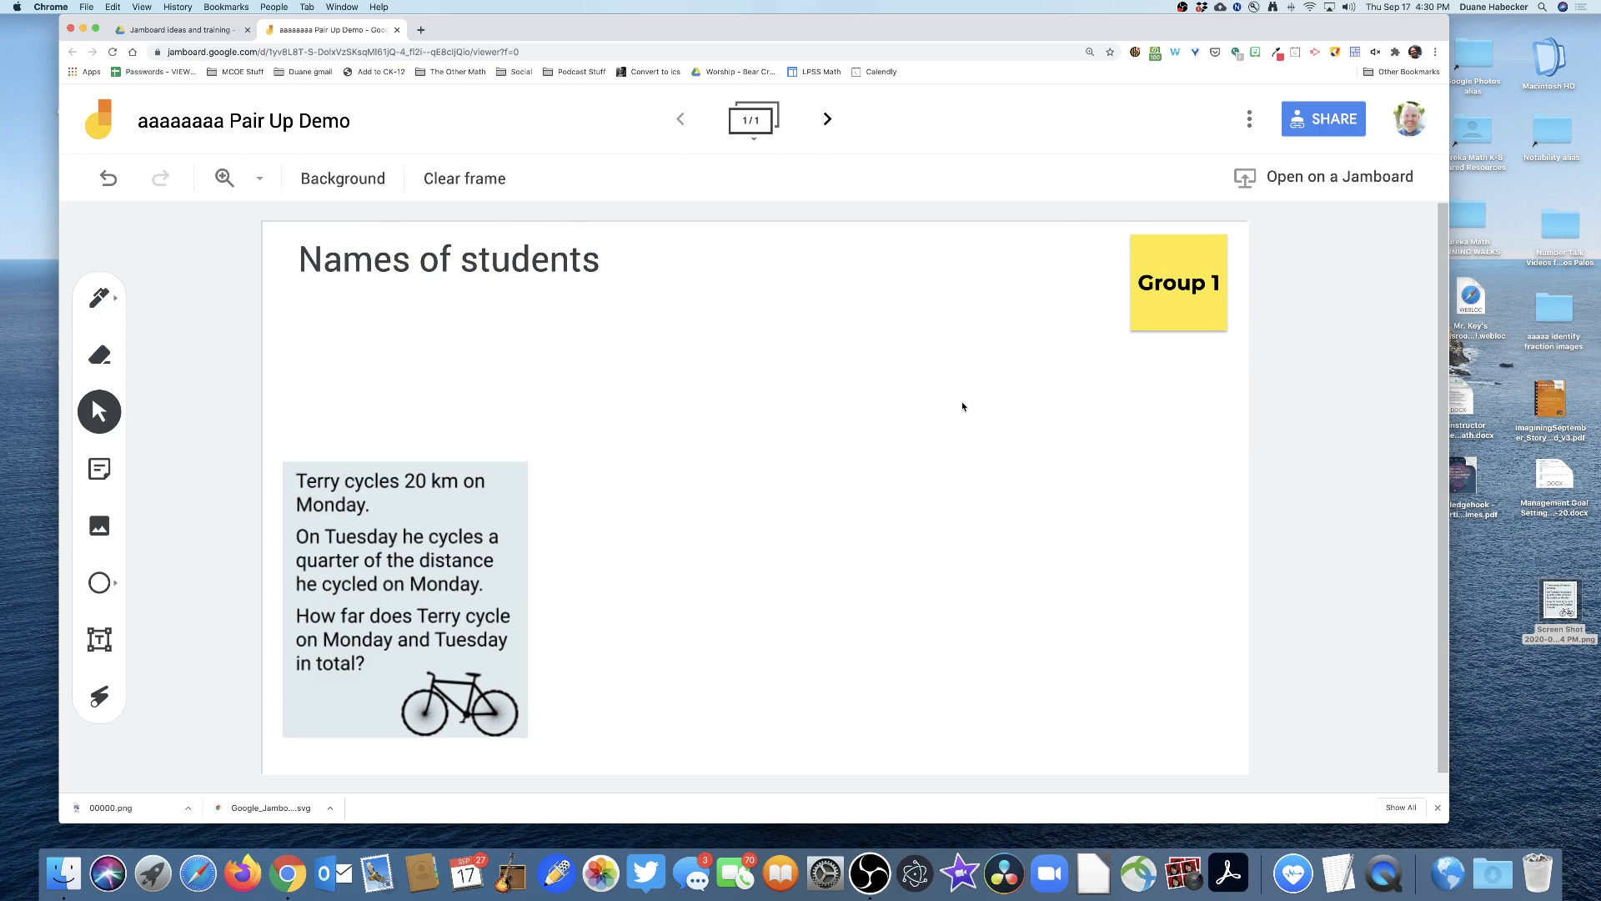
- Duplicate the first frame three times so the board holds four identical frames
click(739, 134)
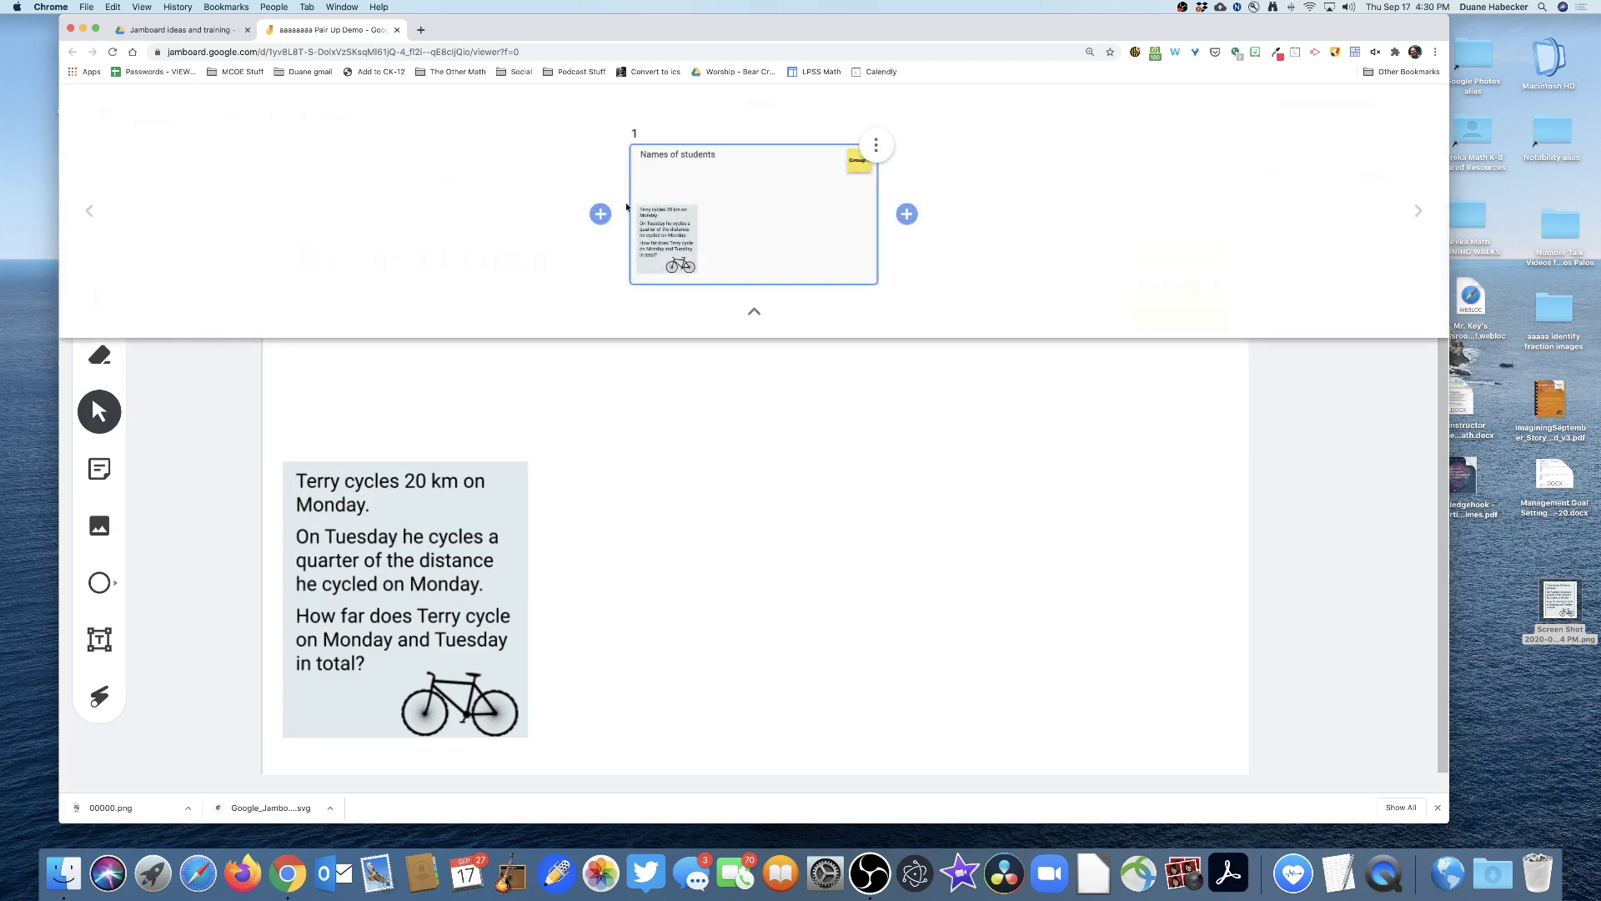
click(876, 146)
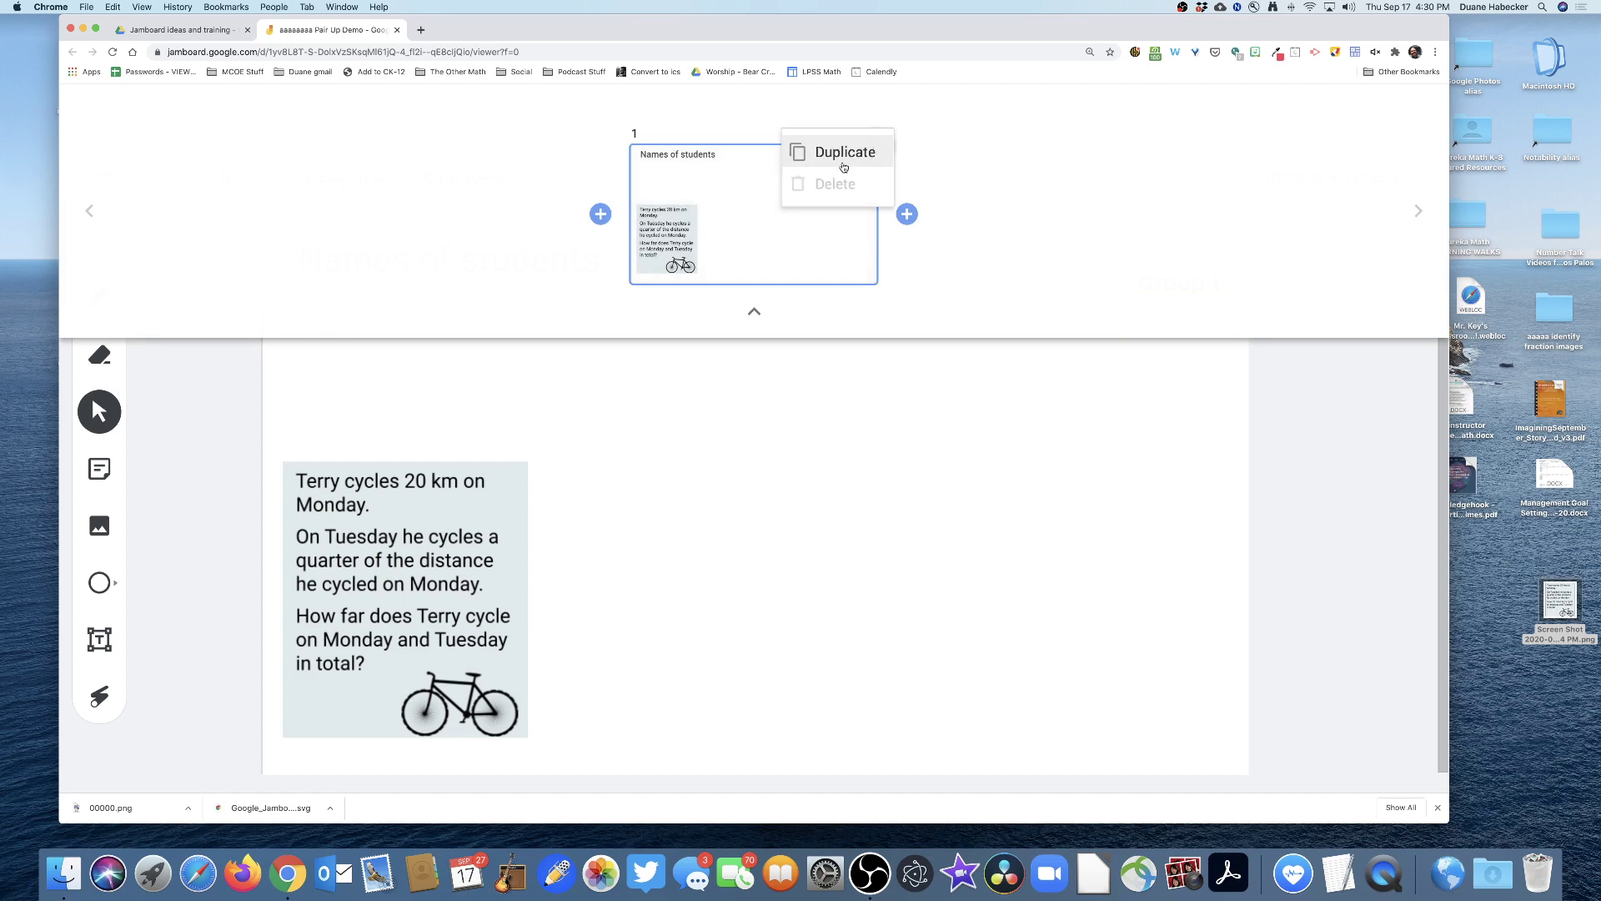
click(850, 155)
click(1030, 143)
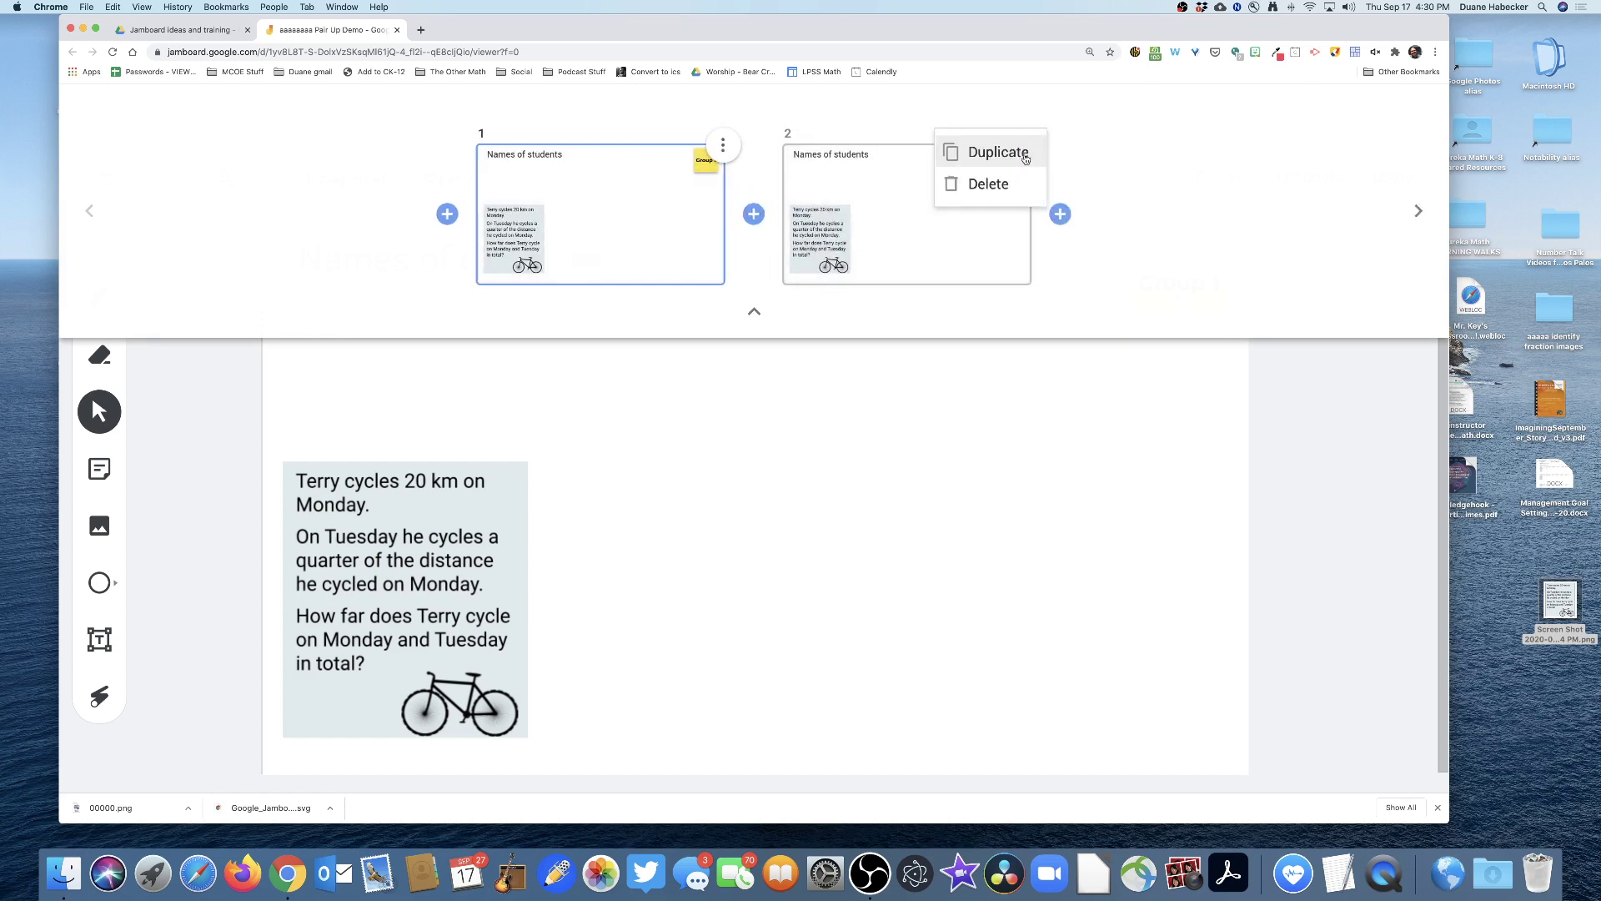
click(1011, 153)
click(876, 145)
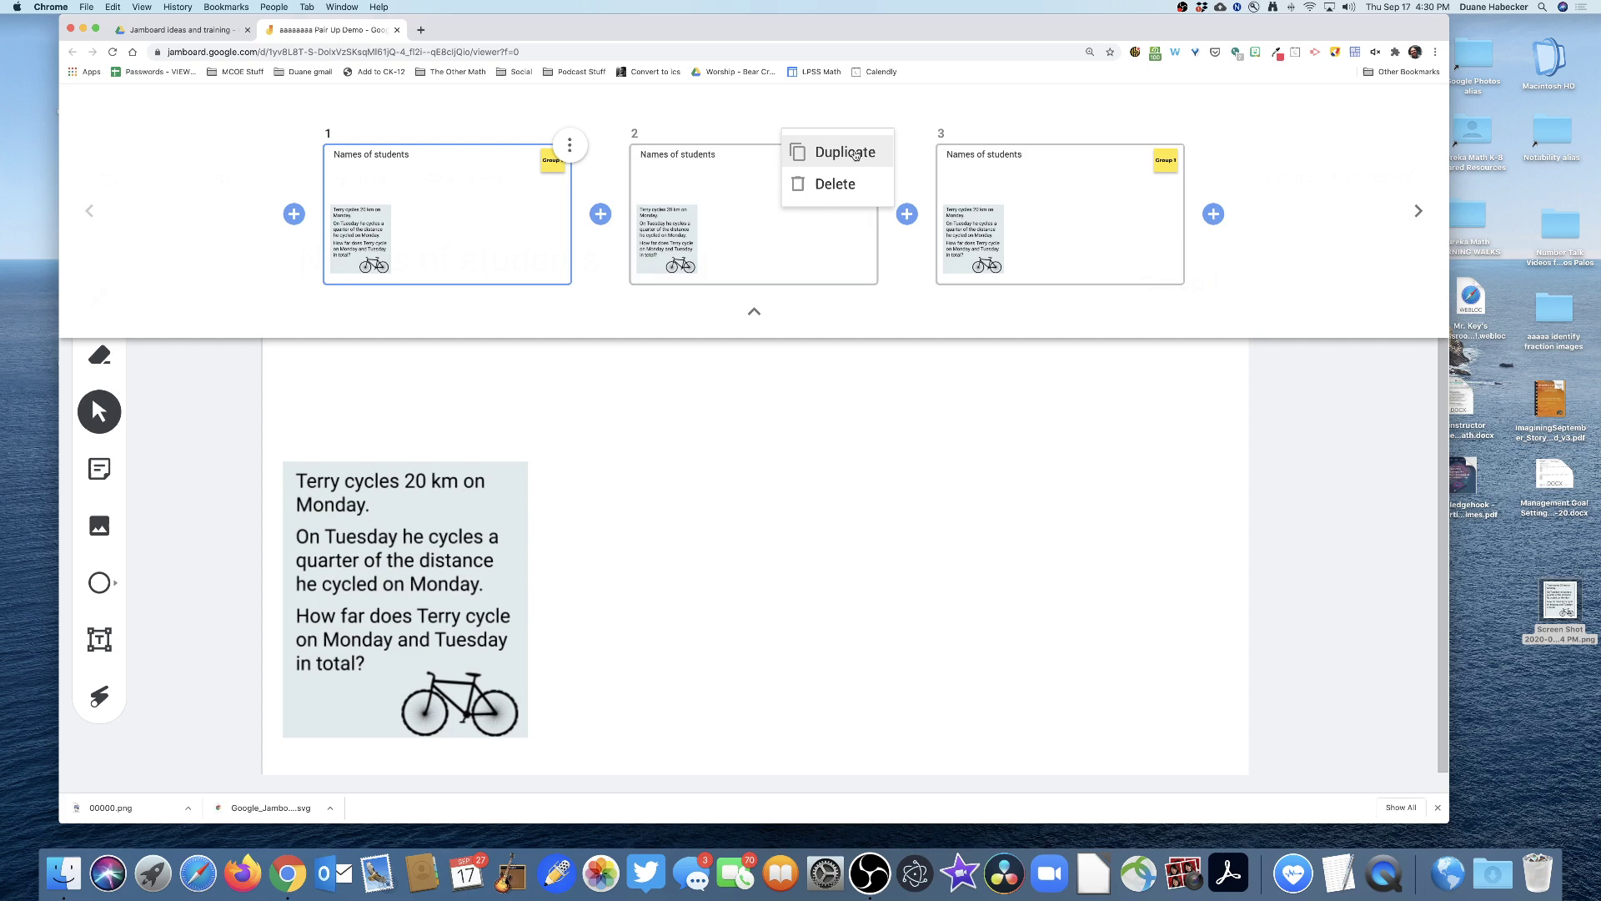
click(851, 153)
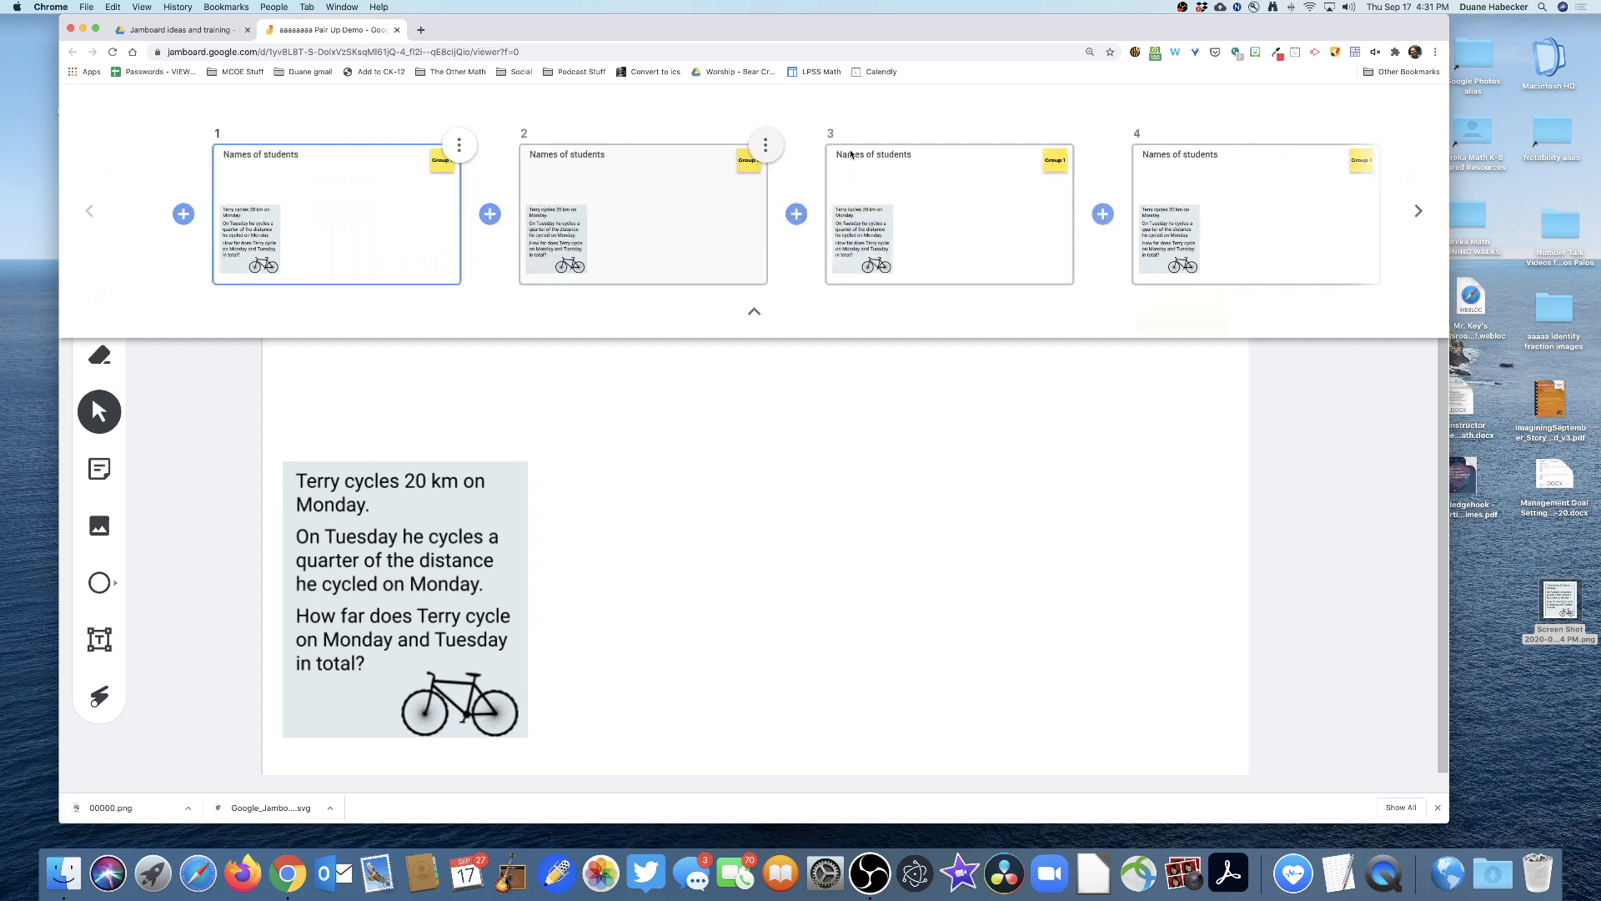
- Close the frame overview and go to frame 2
click(313, 506)
click(299, 375)
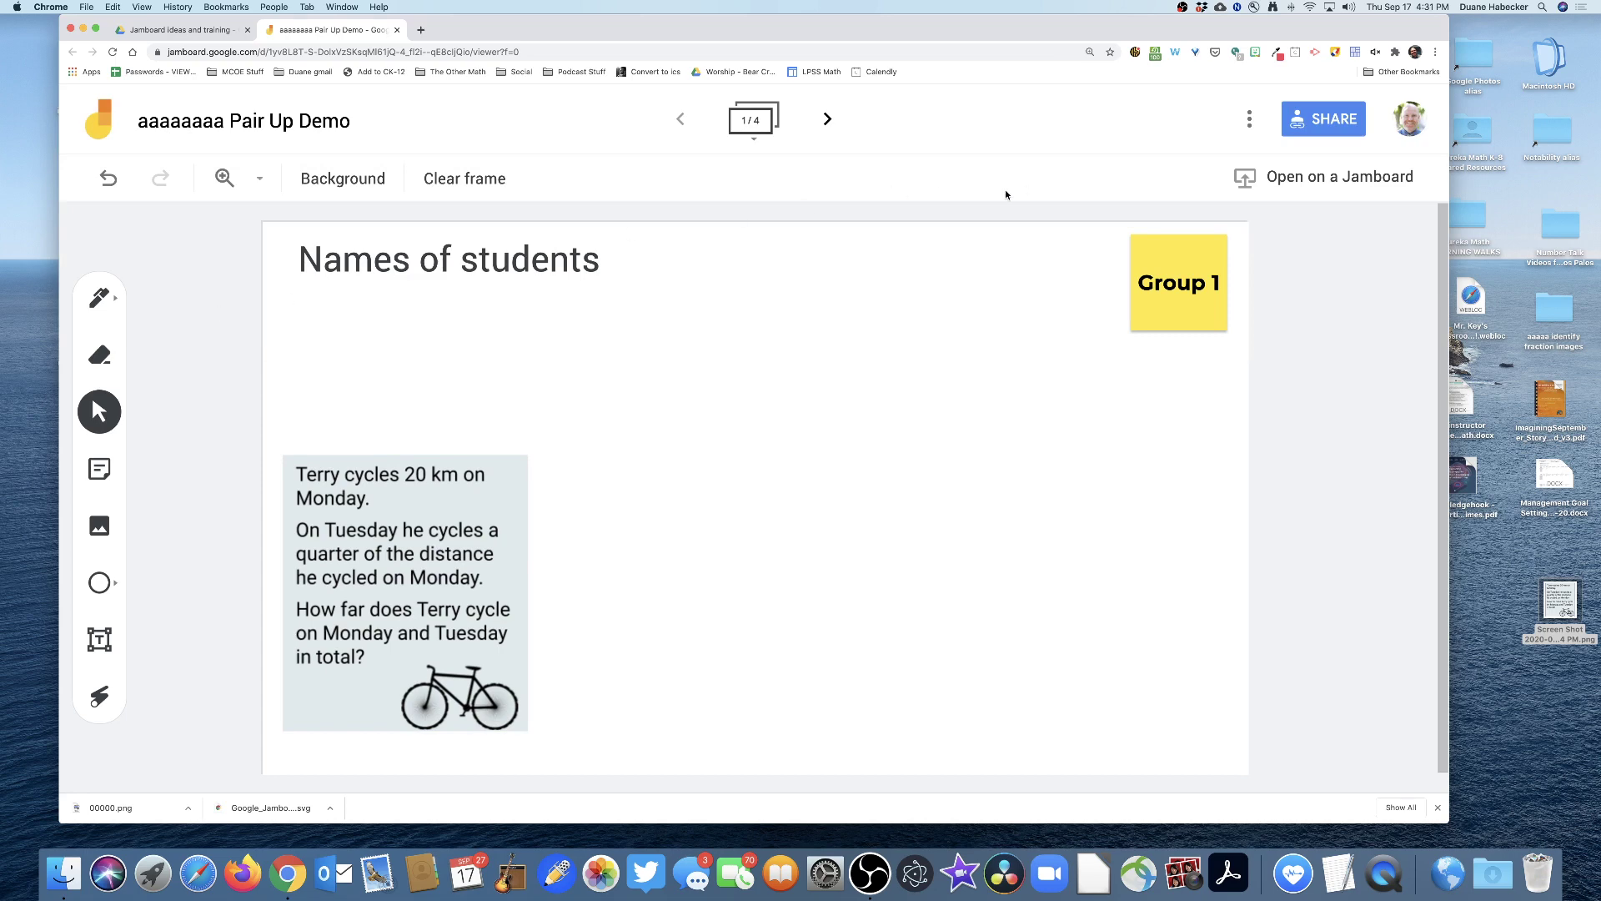
click(827, 119)
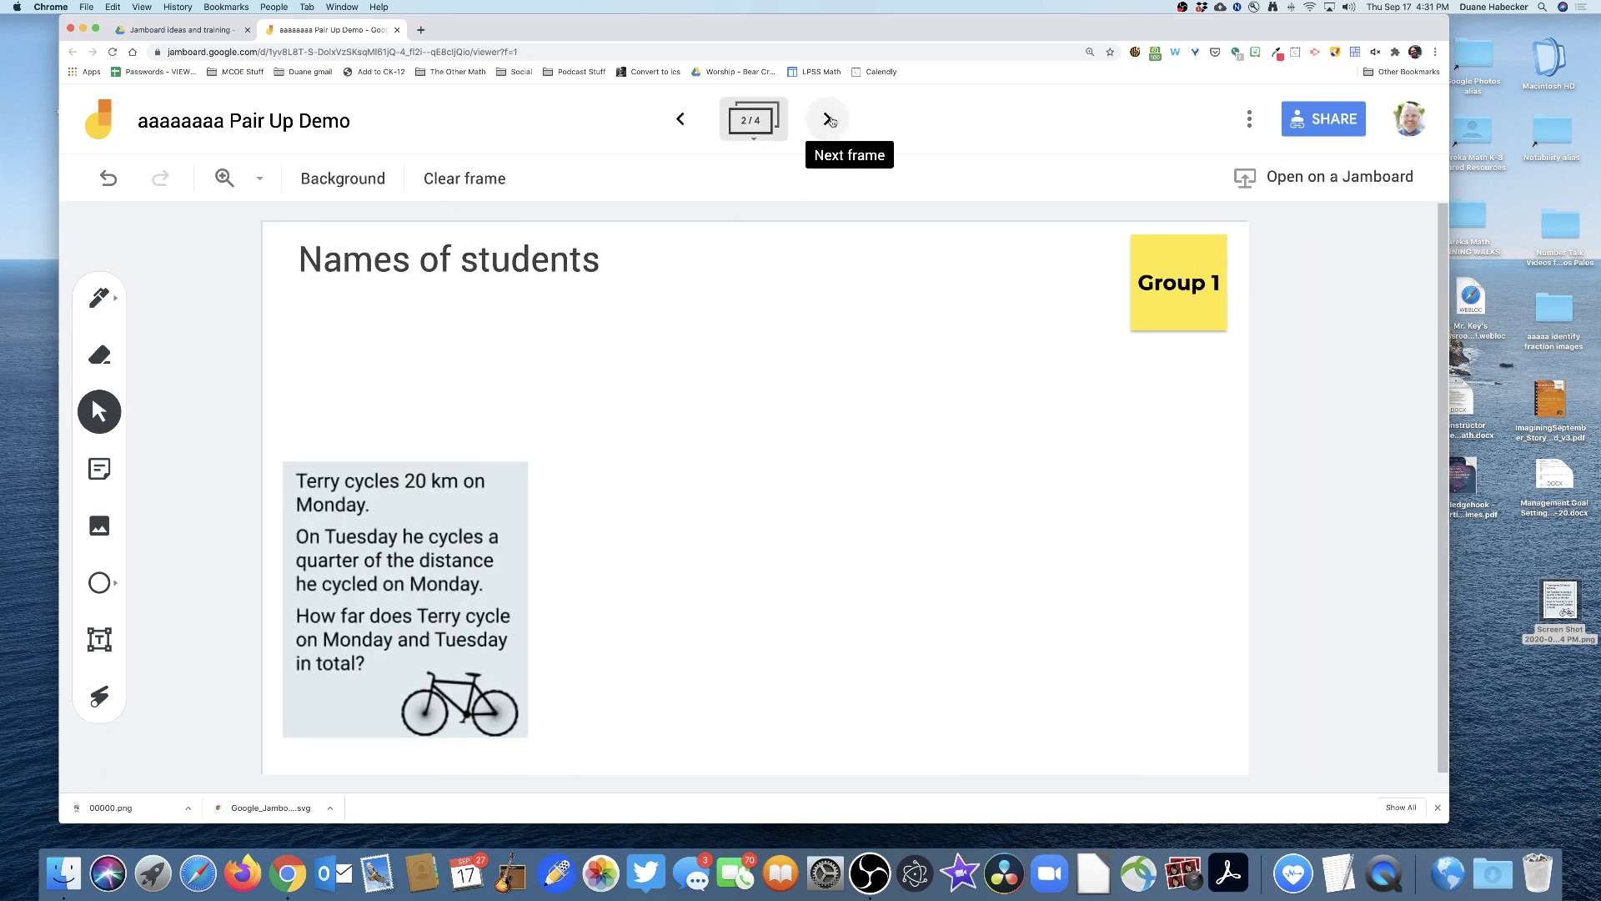
click(827, 119)
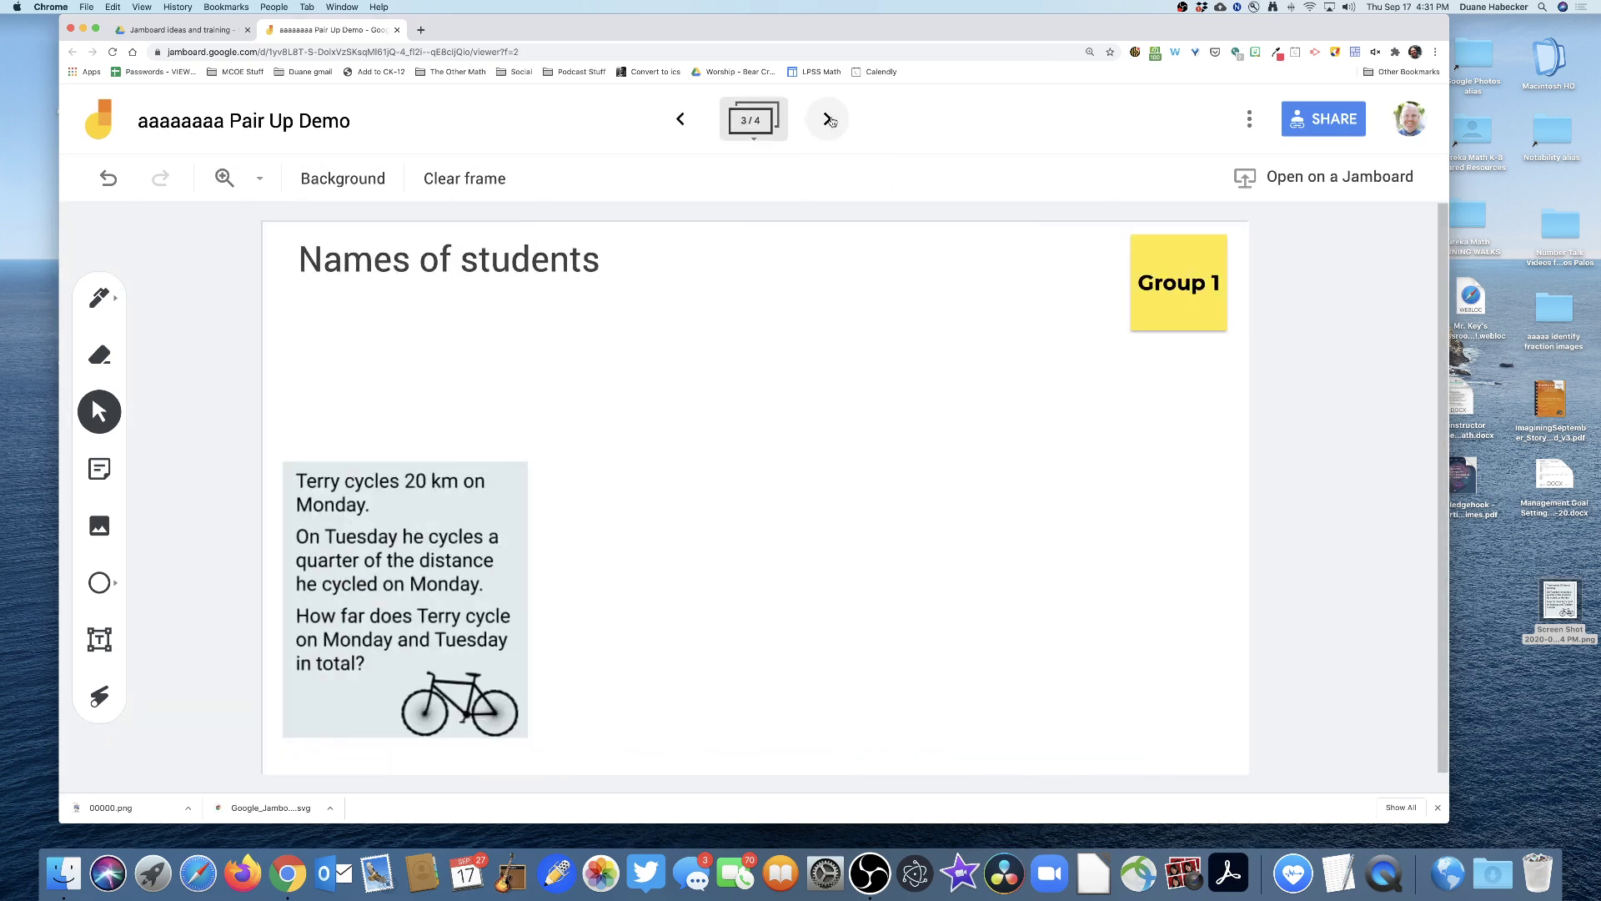
click(827, 119)
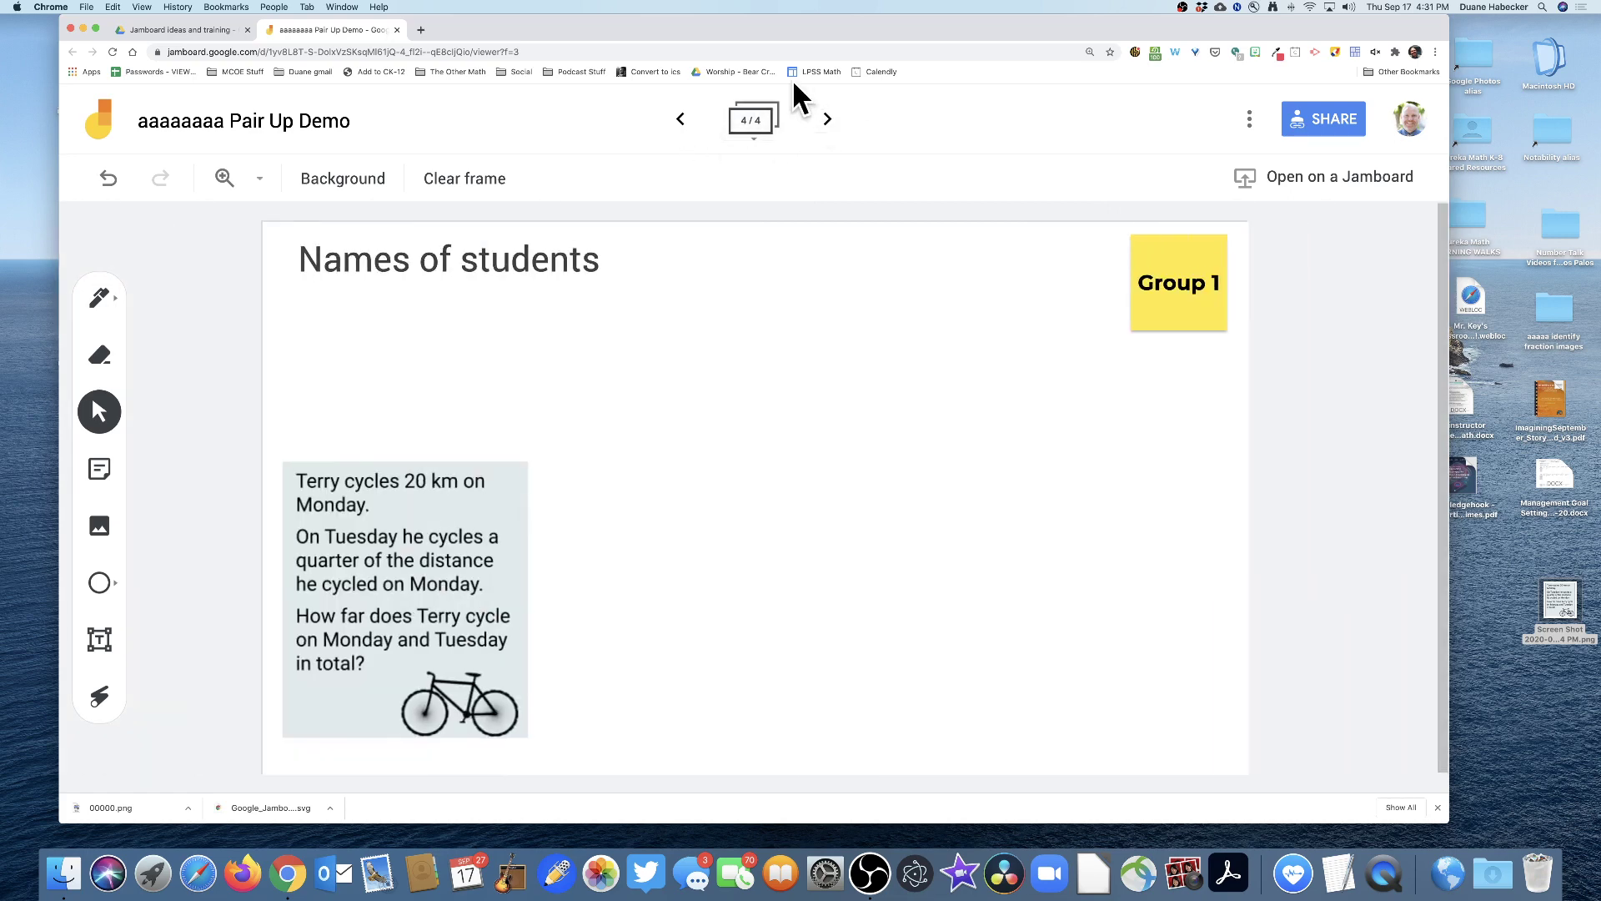
click(681, 119)
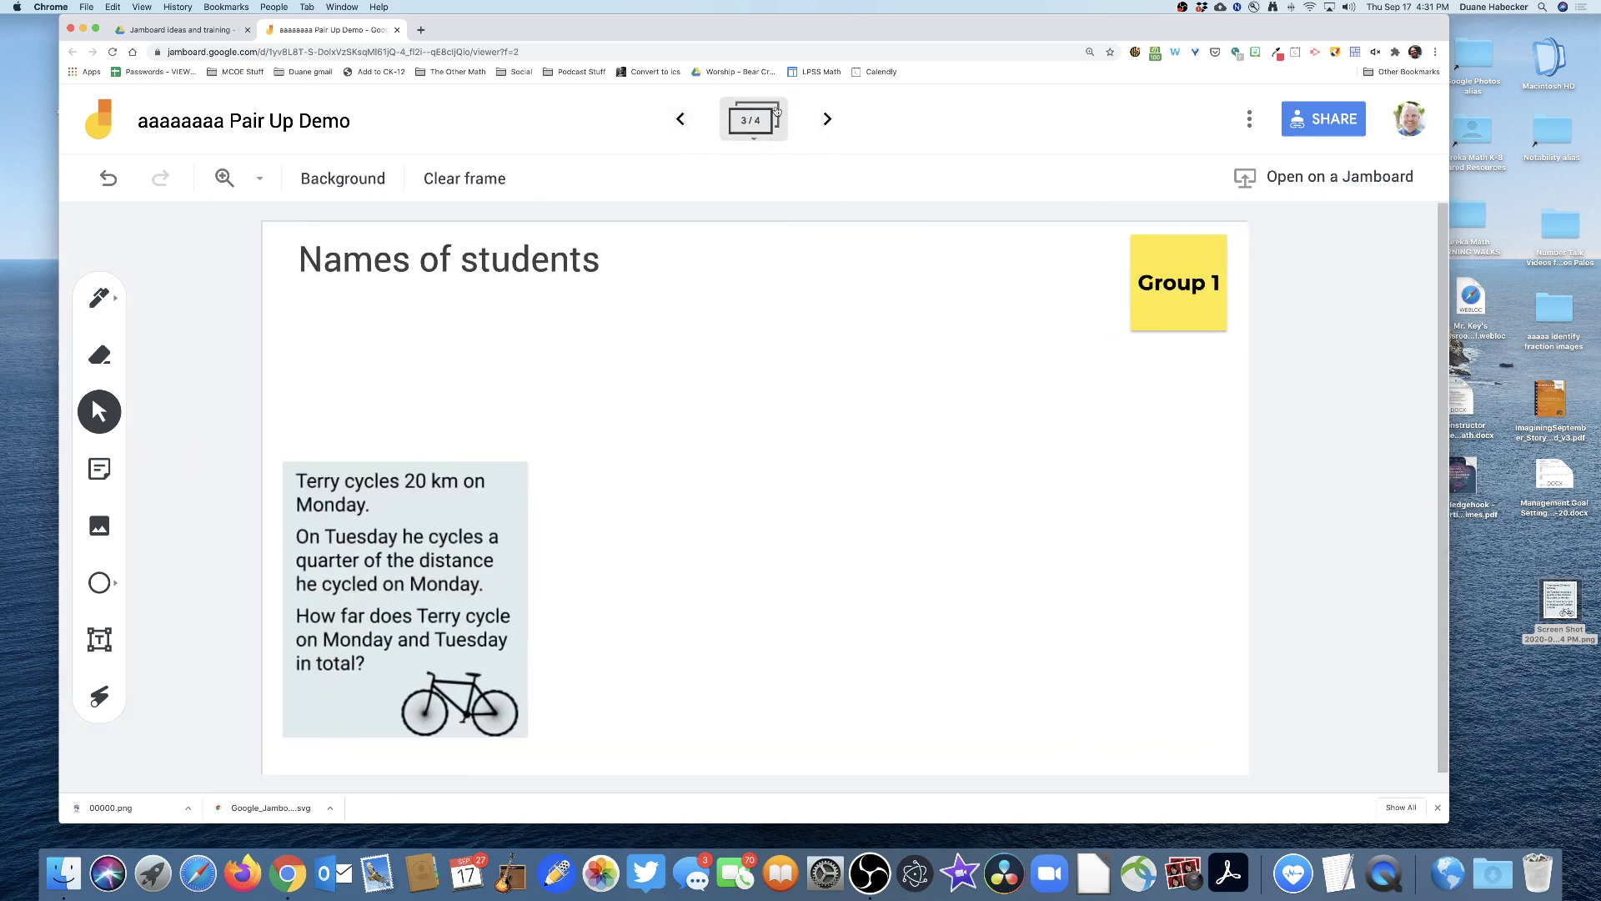
click(828, 120)
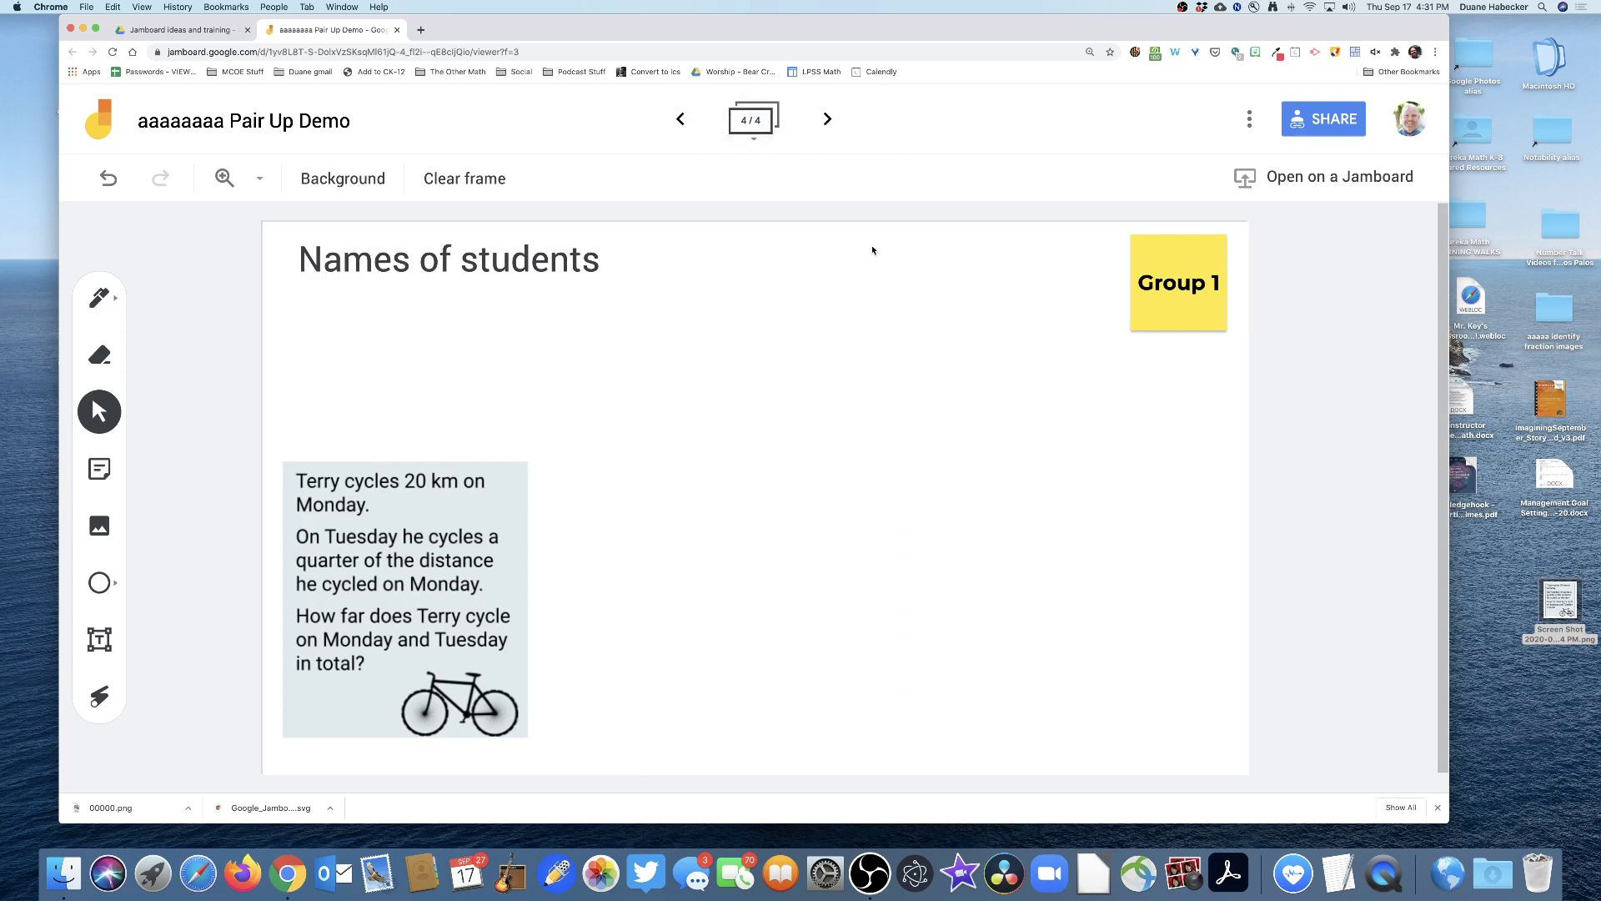
click(1194, 283)
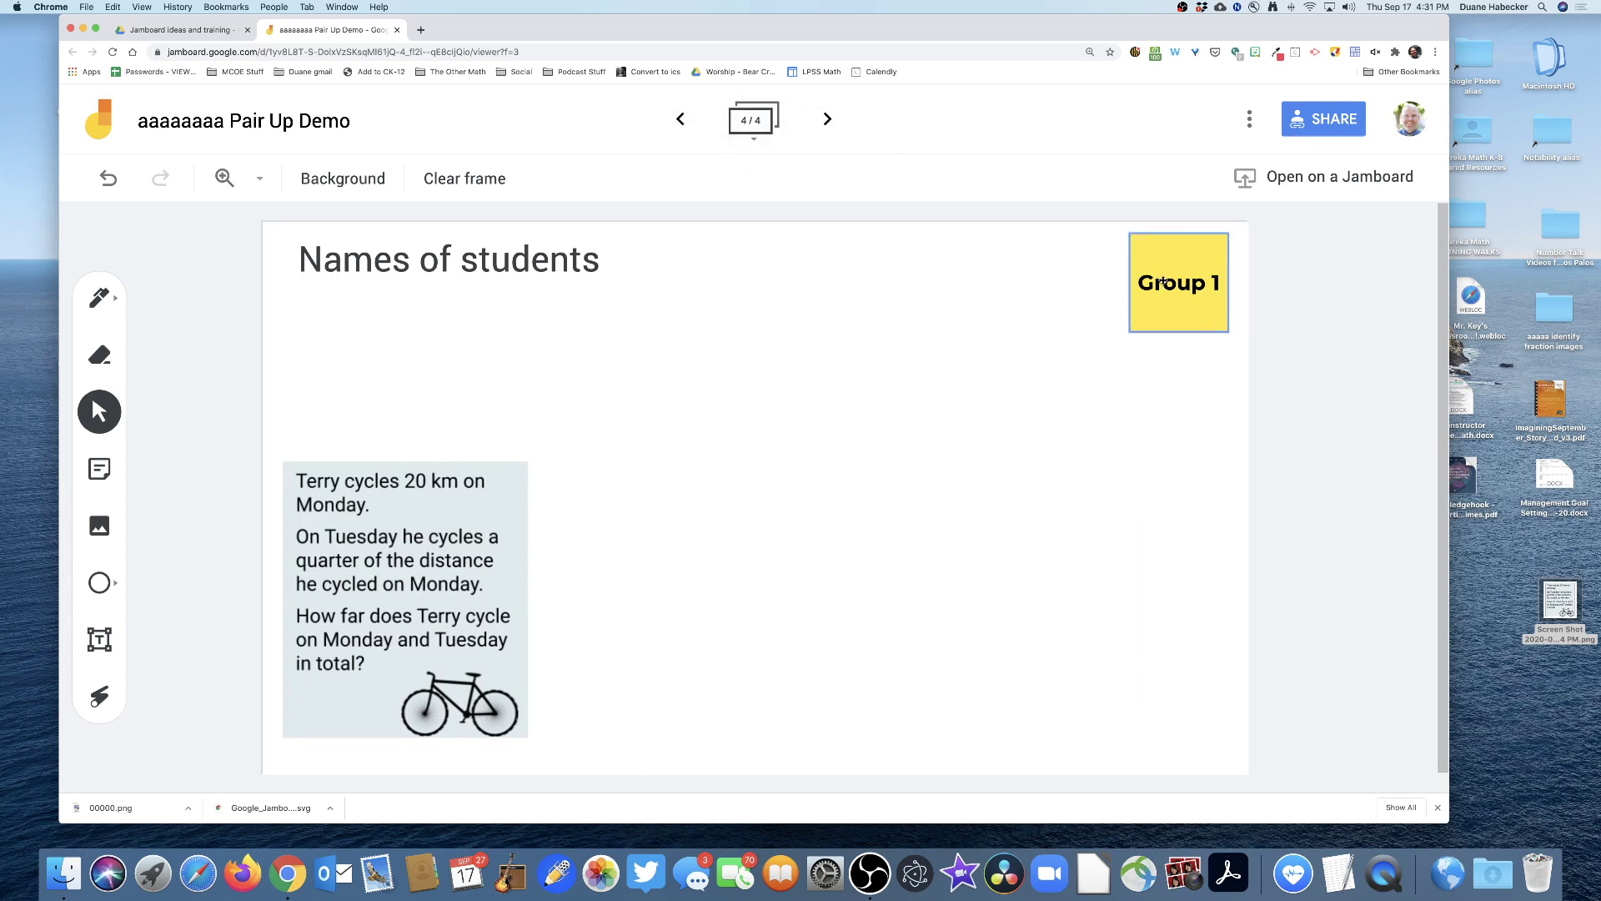
double_click(1213, 283)
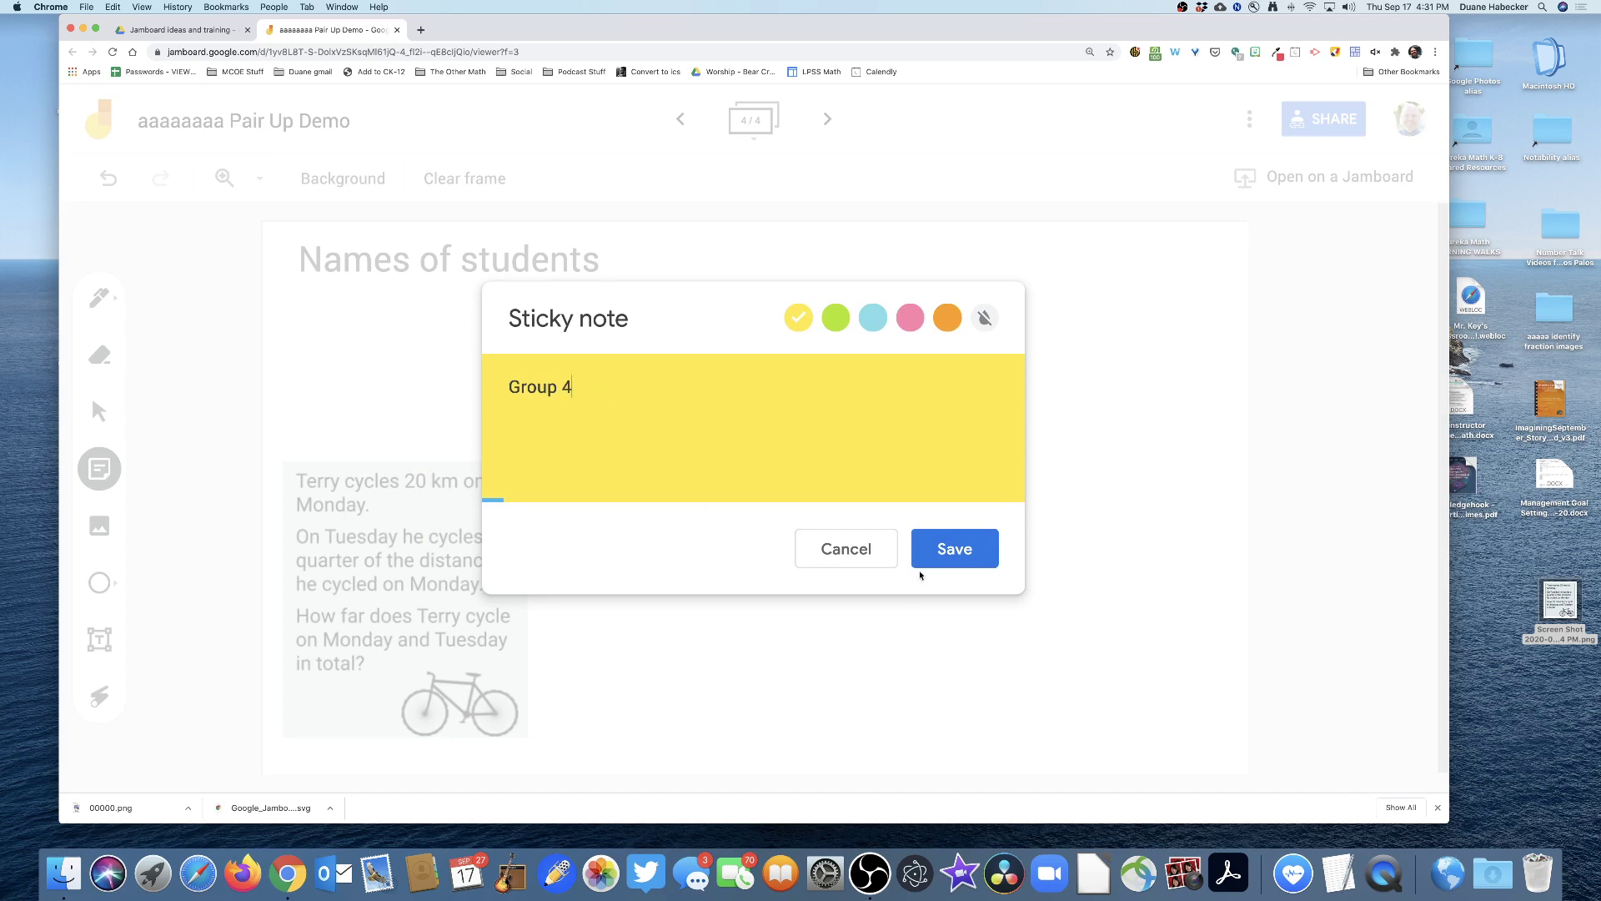
click(921, 573)
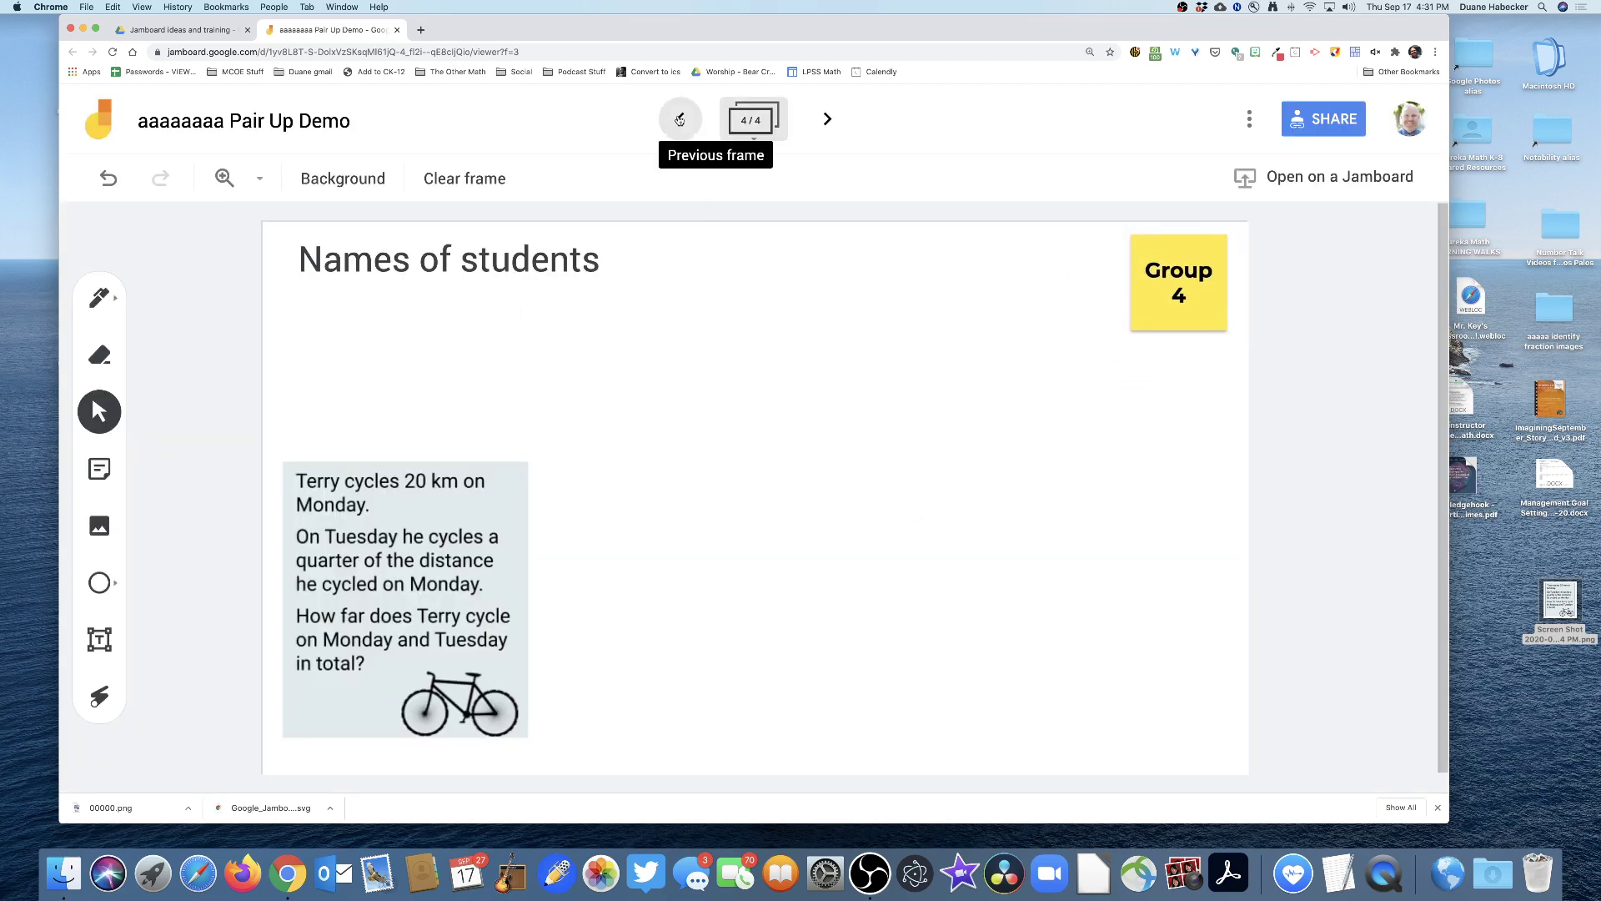
click(680, 119)
click(1177, 284)
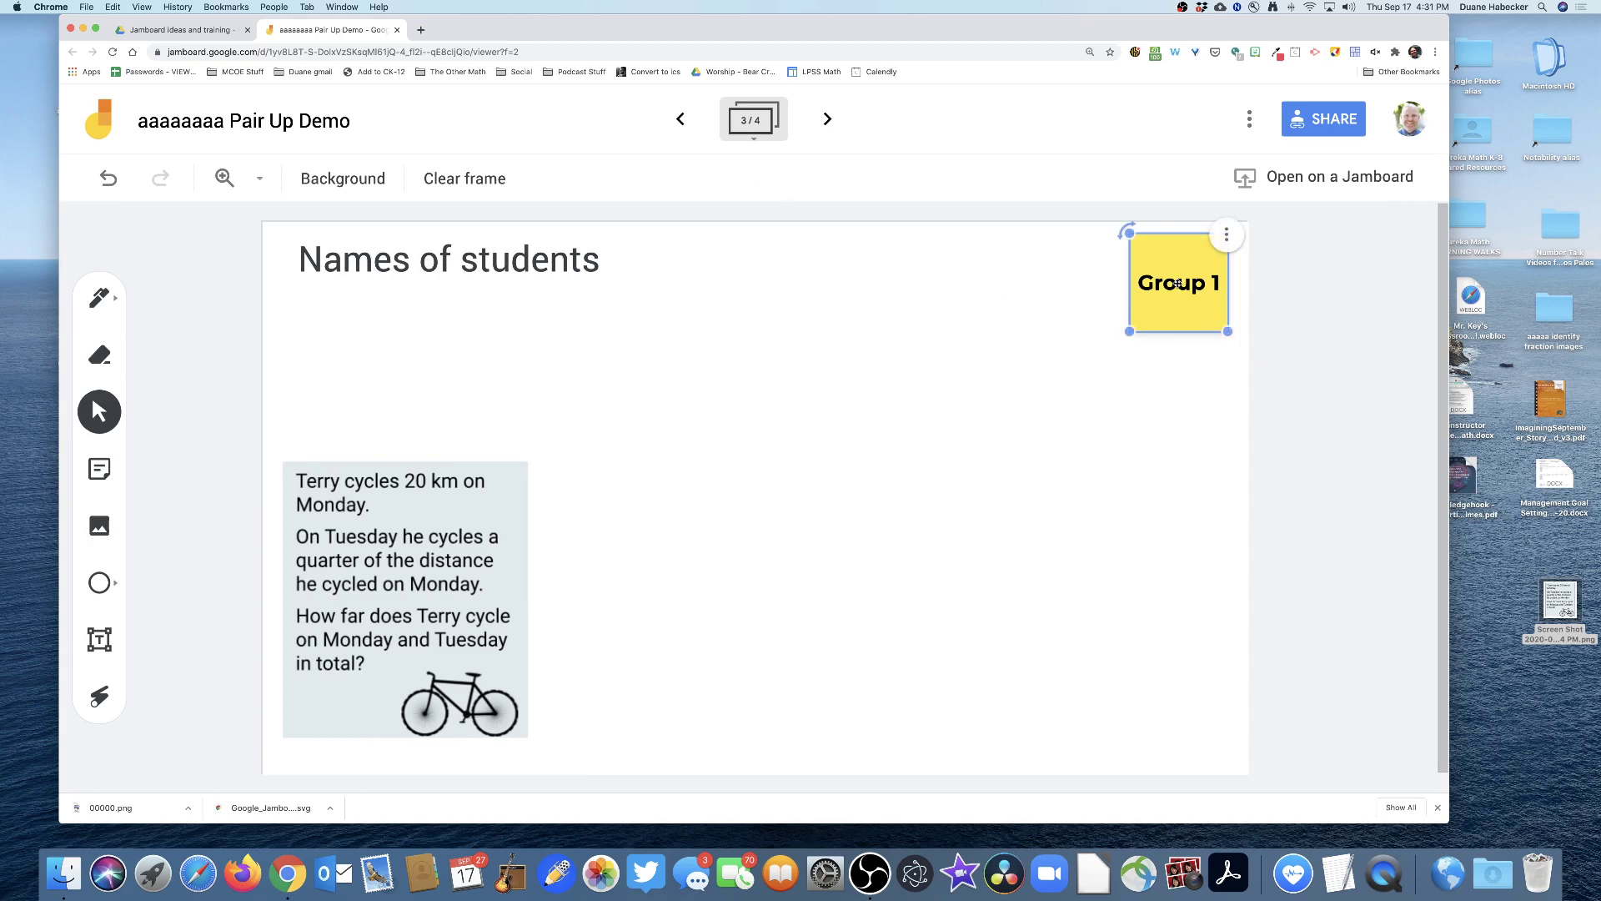
double_click(1178, 283)
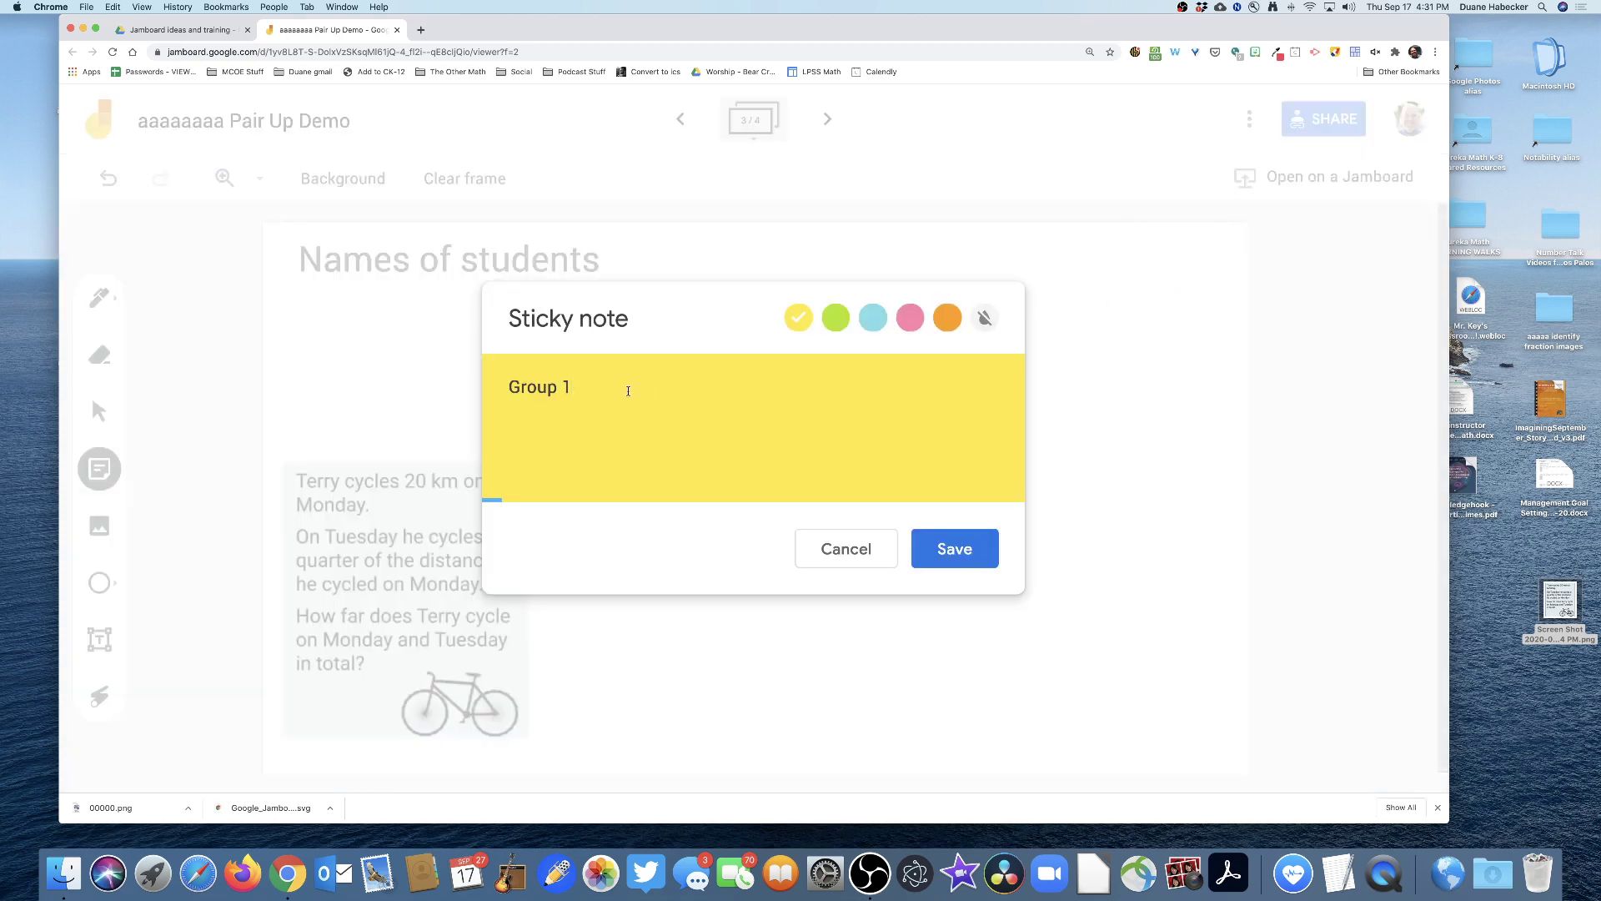
click(955, 548)
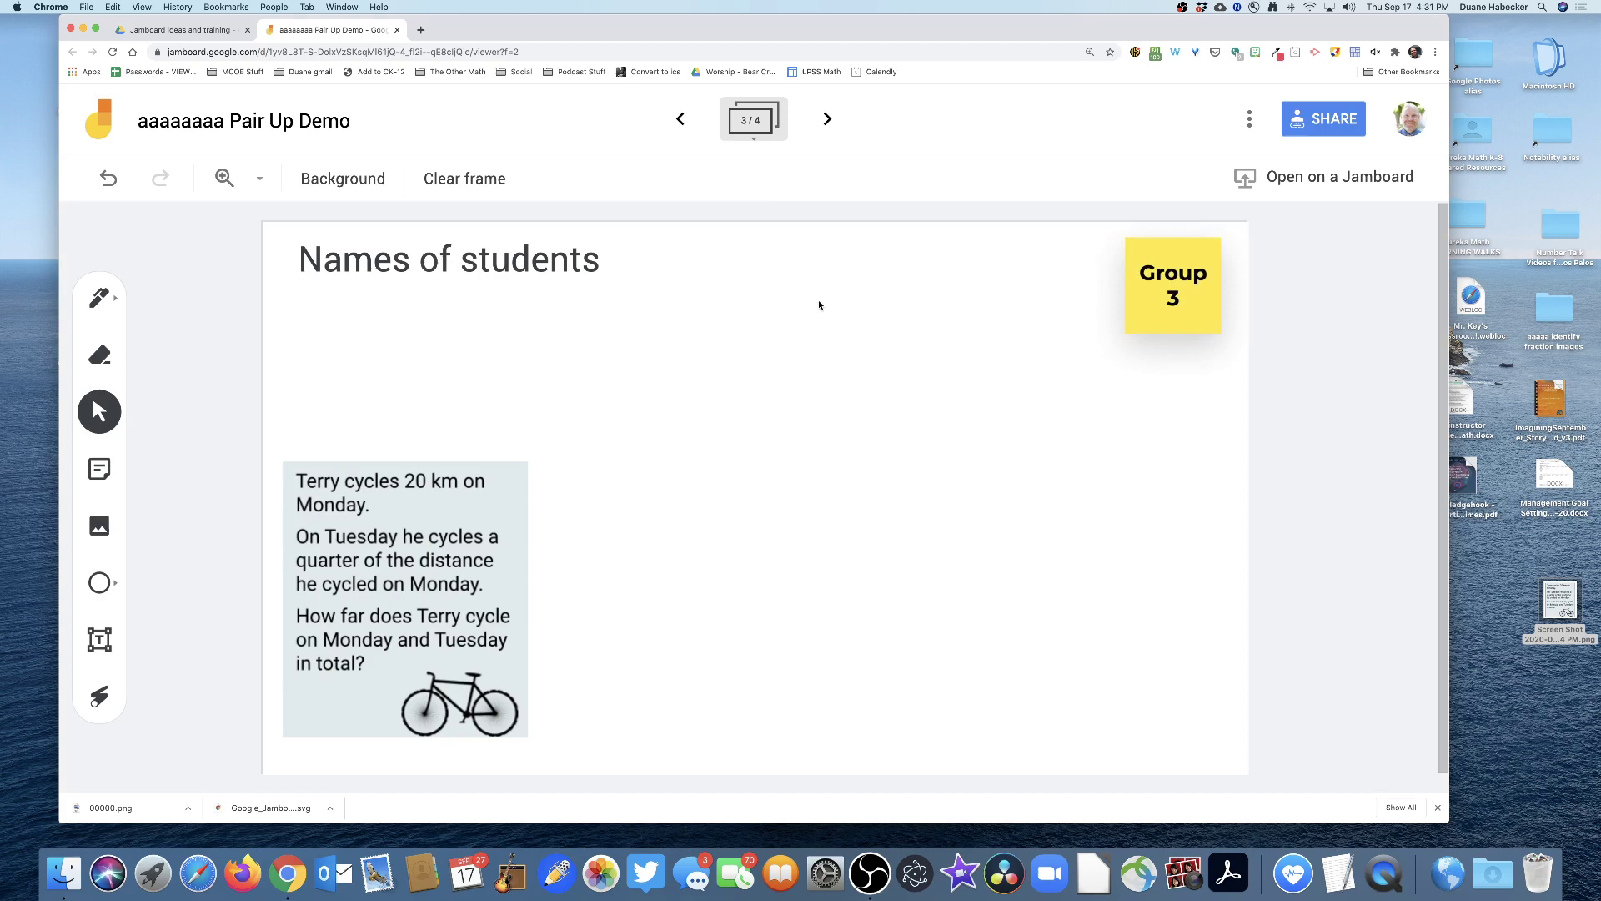
click(680, 120)
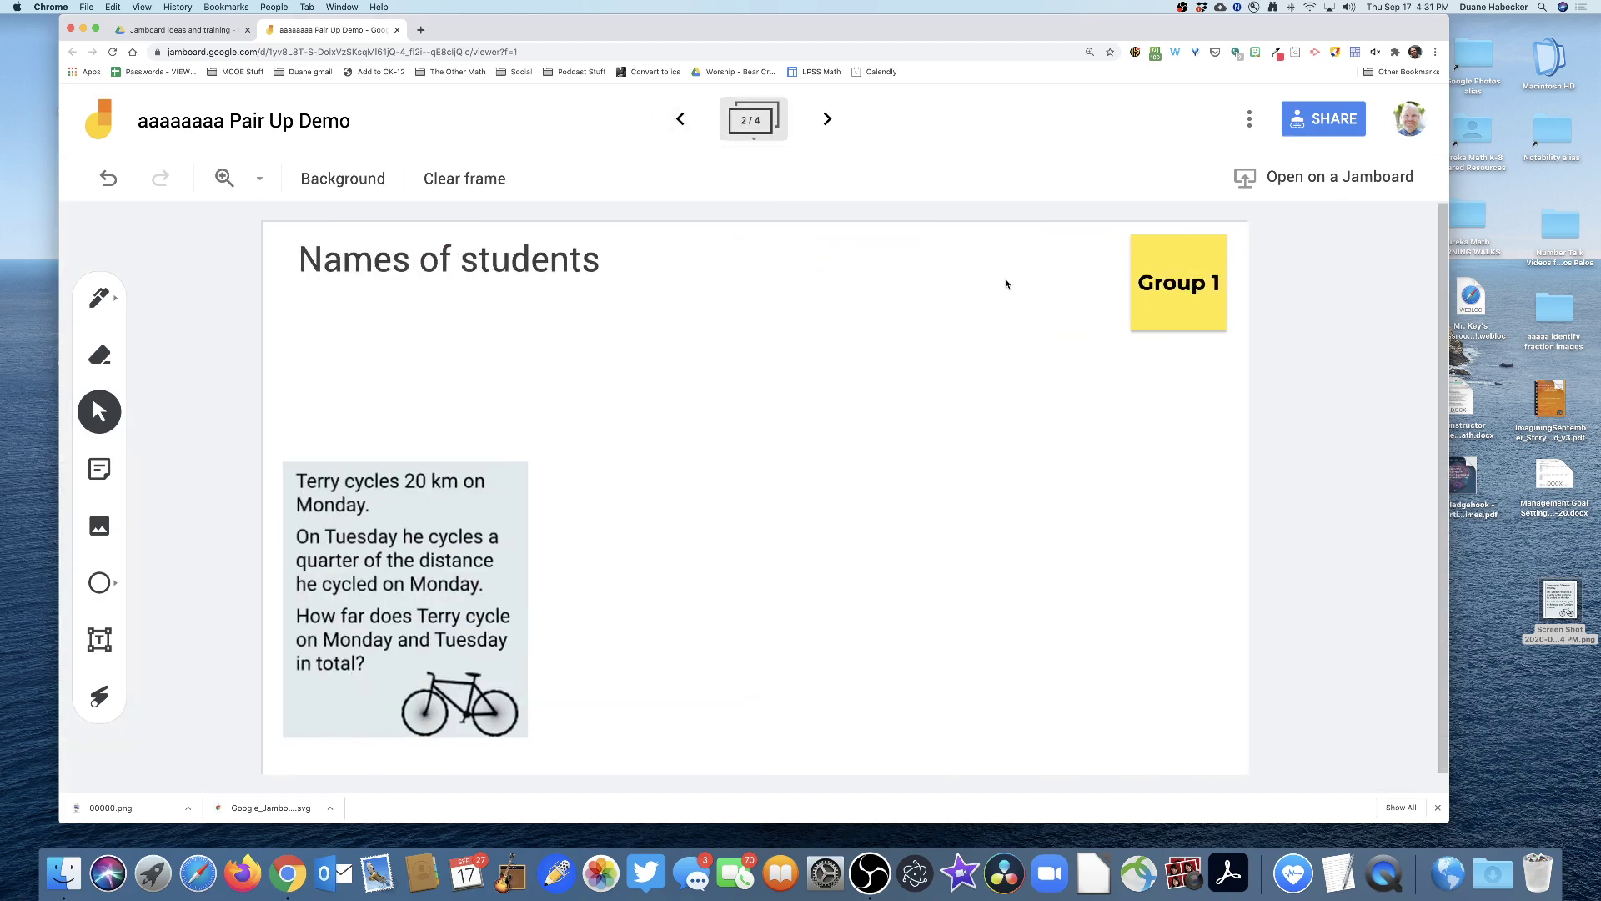
click(1191, 284)
double_click(1191, 285)
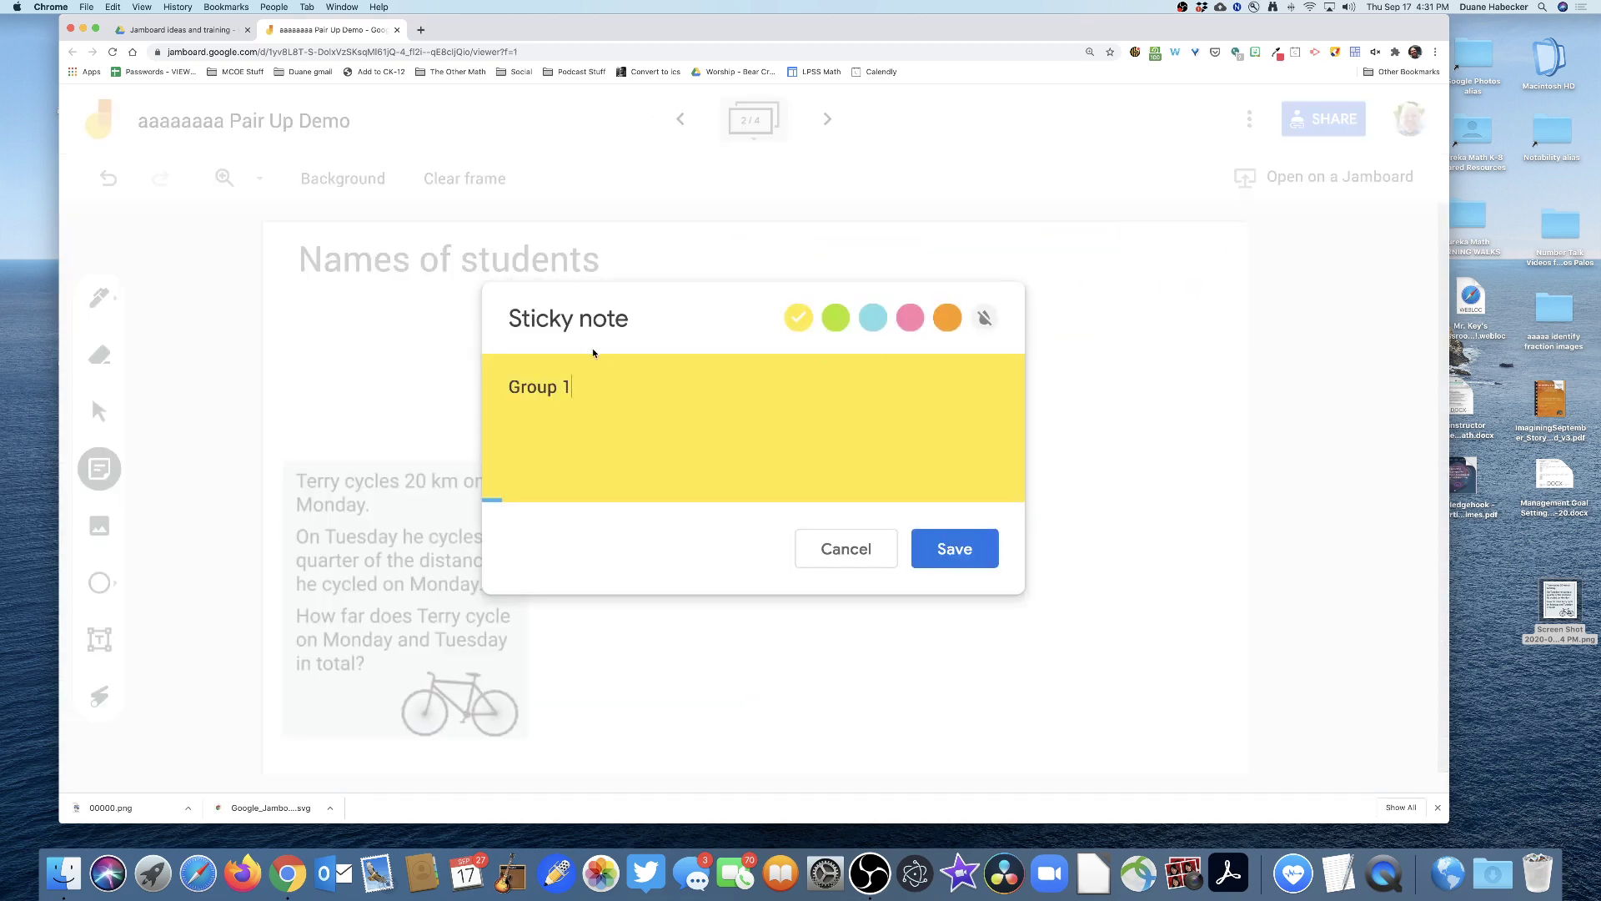
click(955, 548)
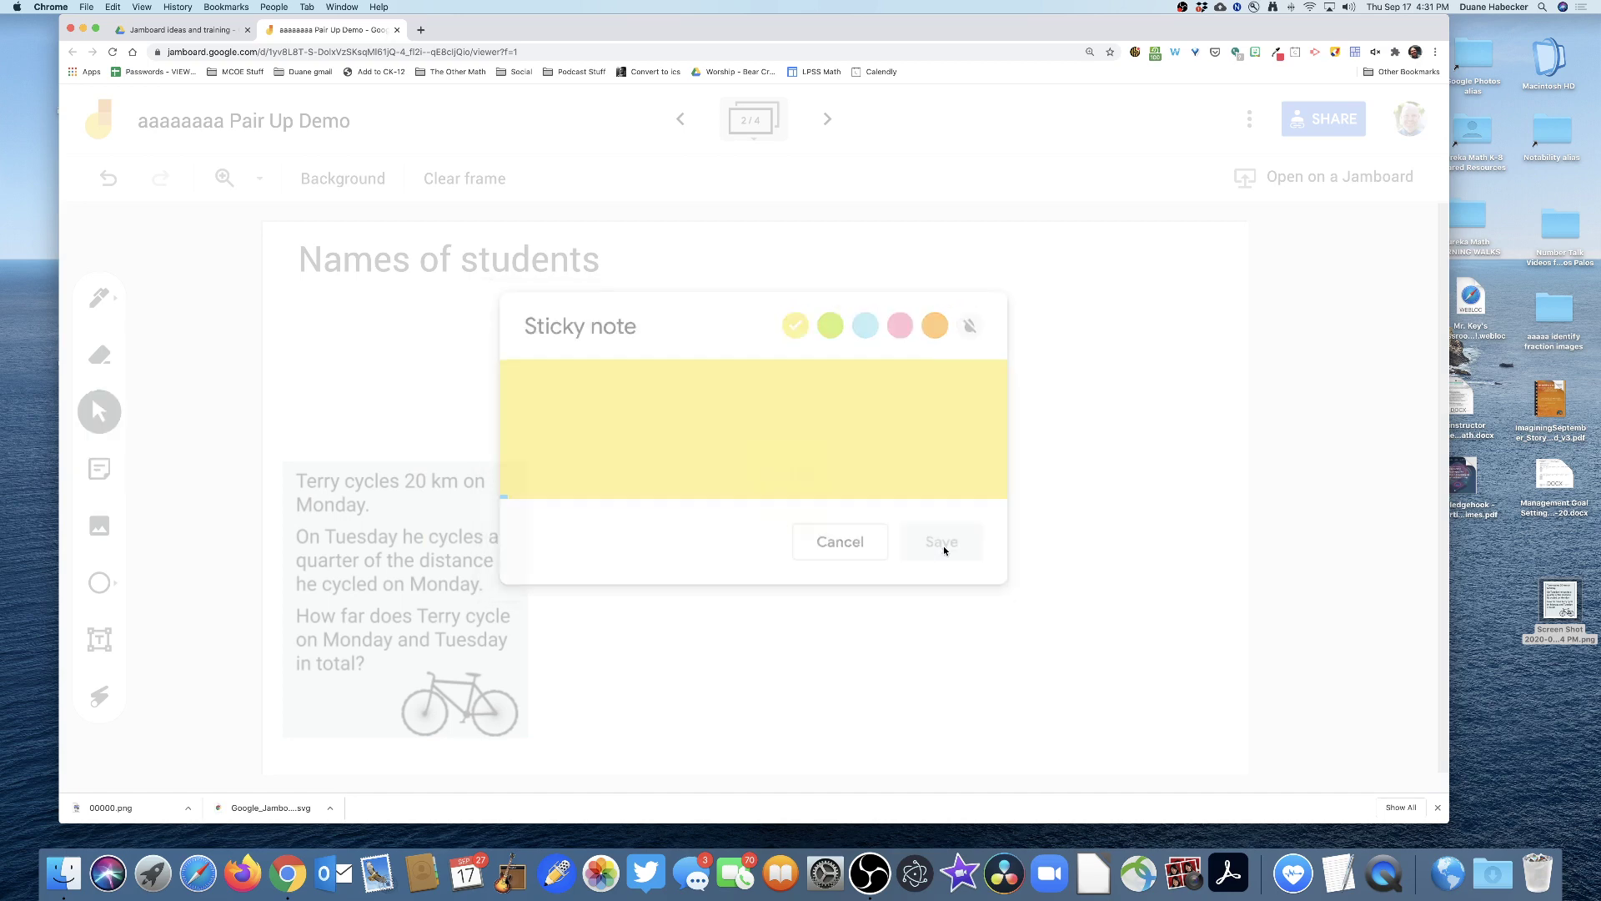
click(686, 130)
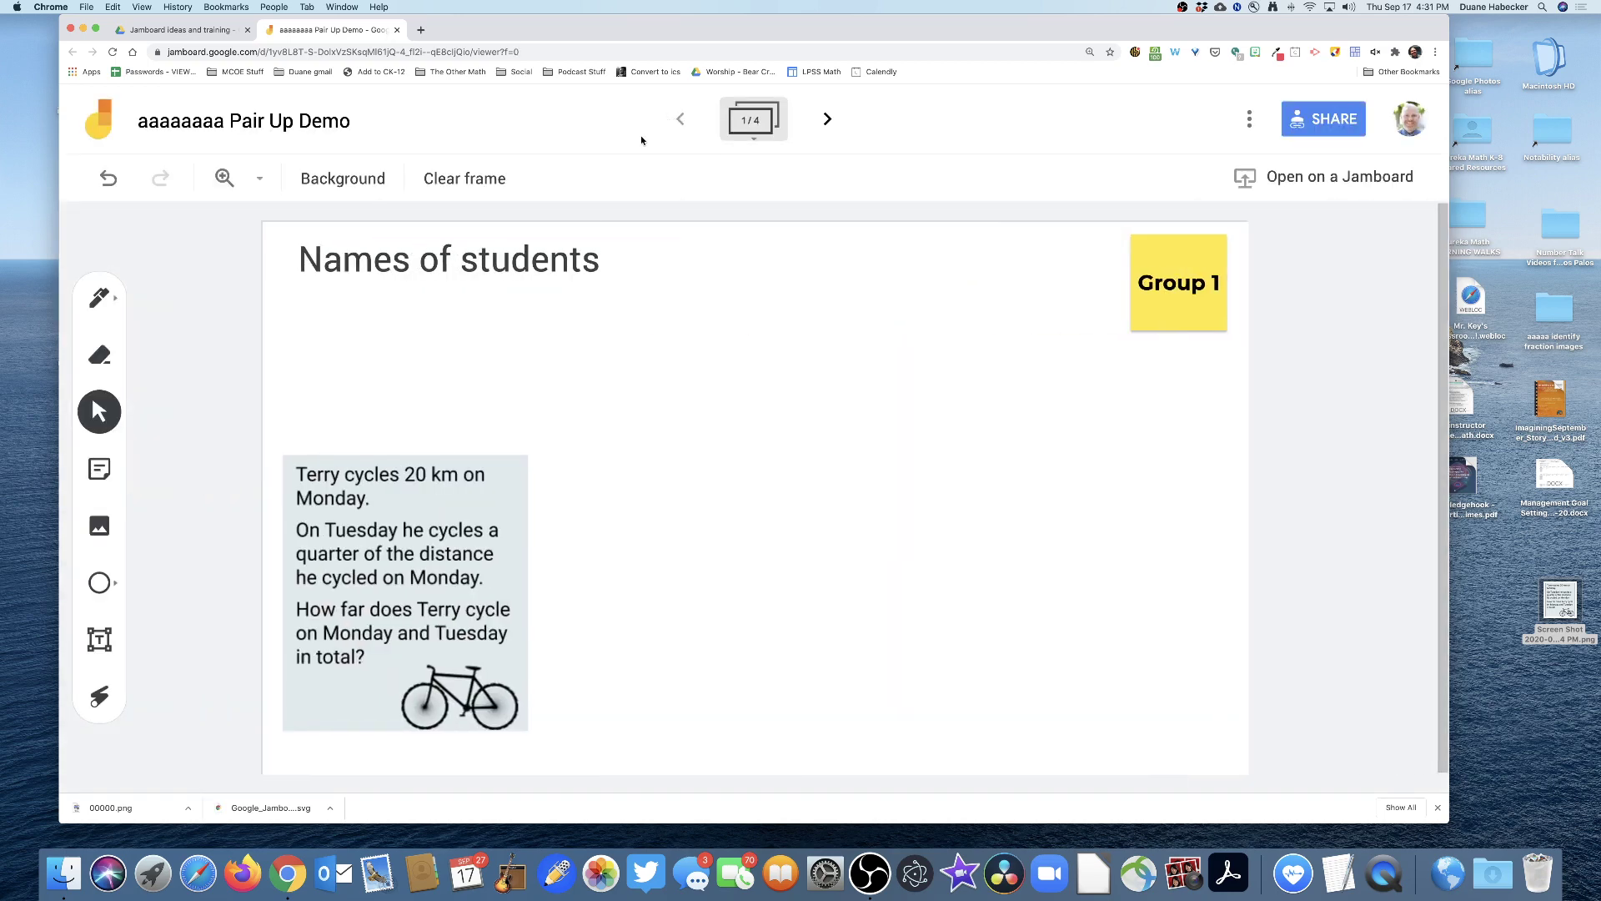
click(829, 120)
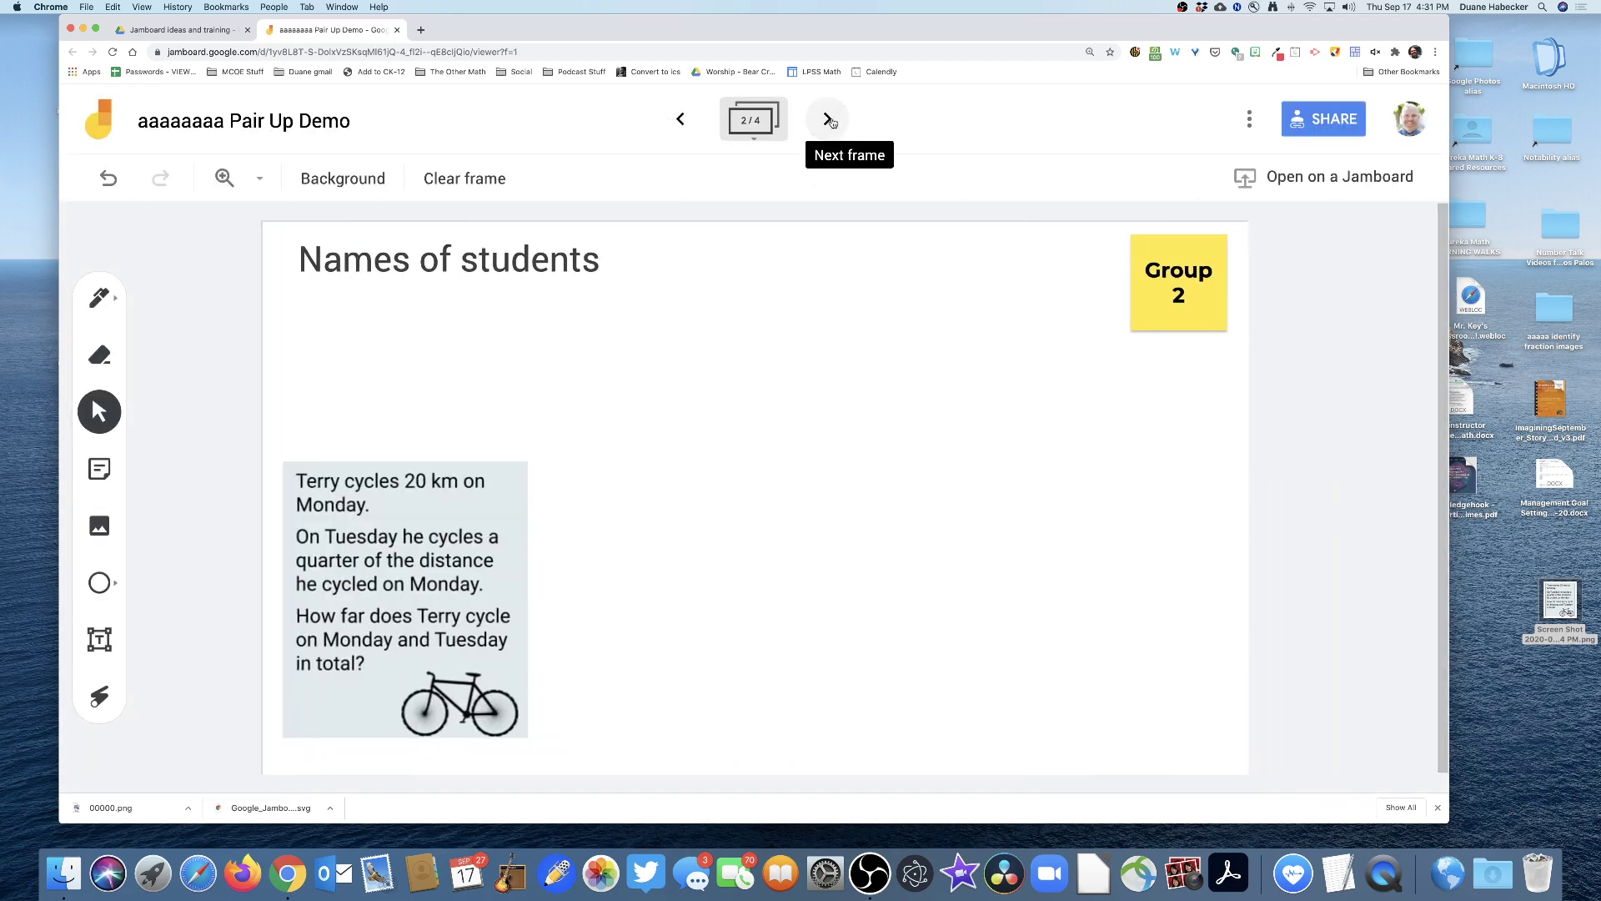
click(829, 120)
click(829, 120)
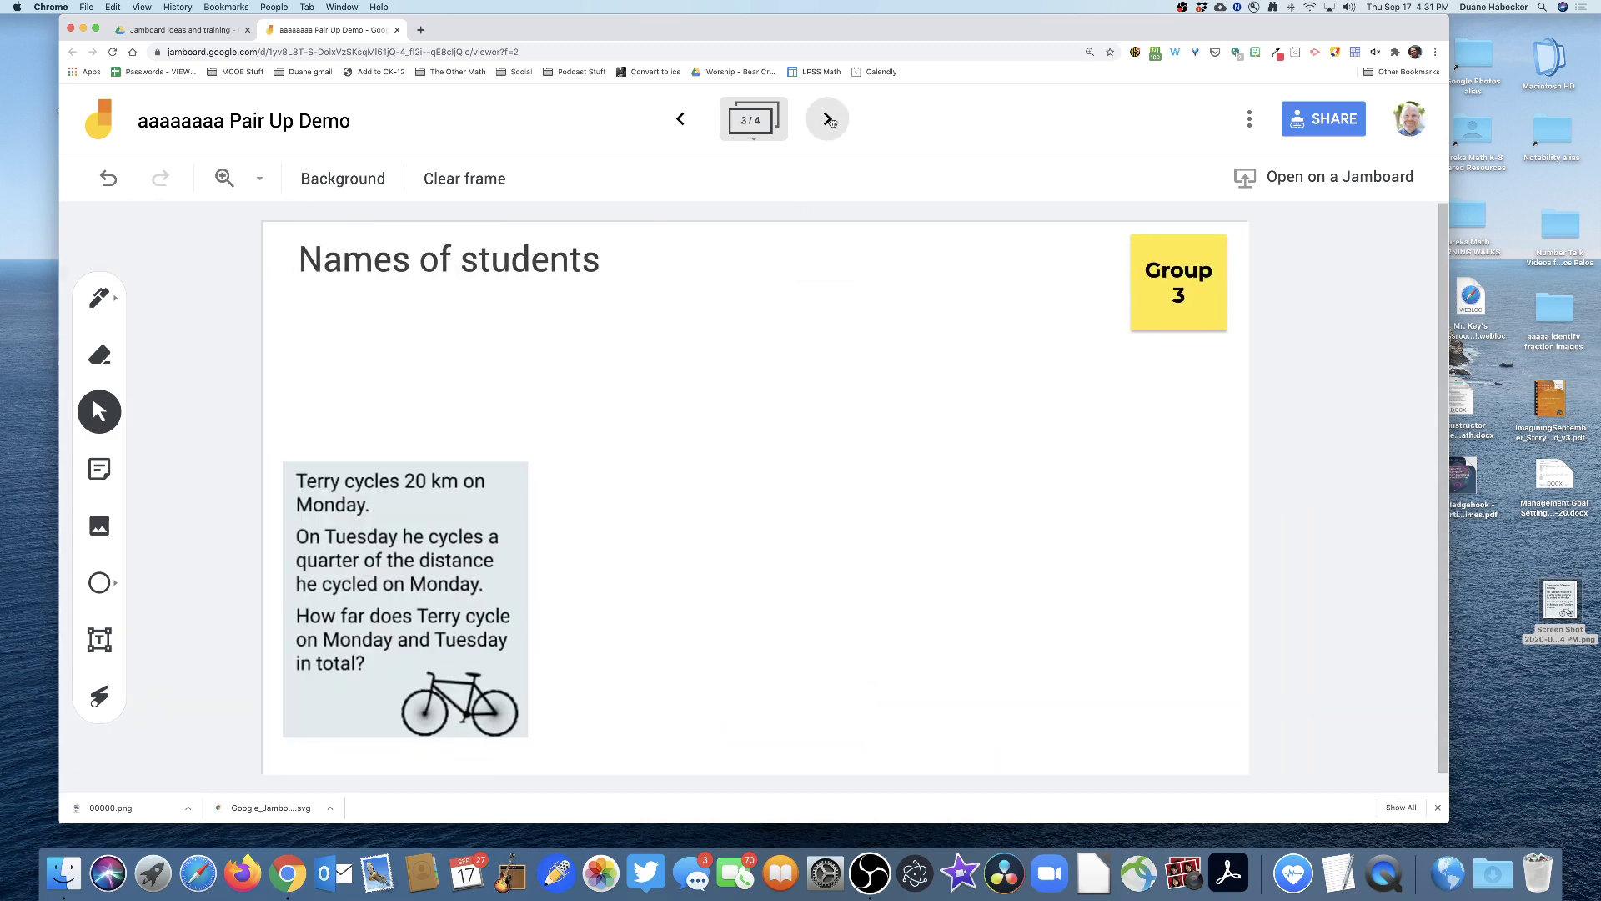
click(680, 119)
click(681, 119)
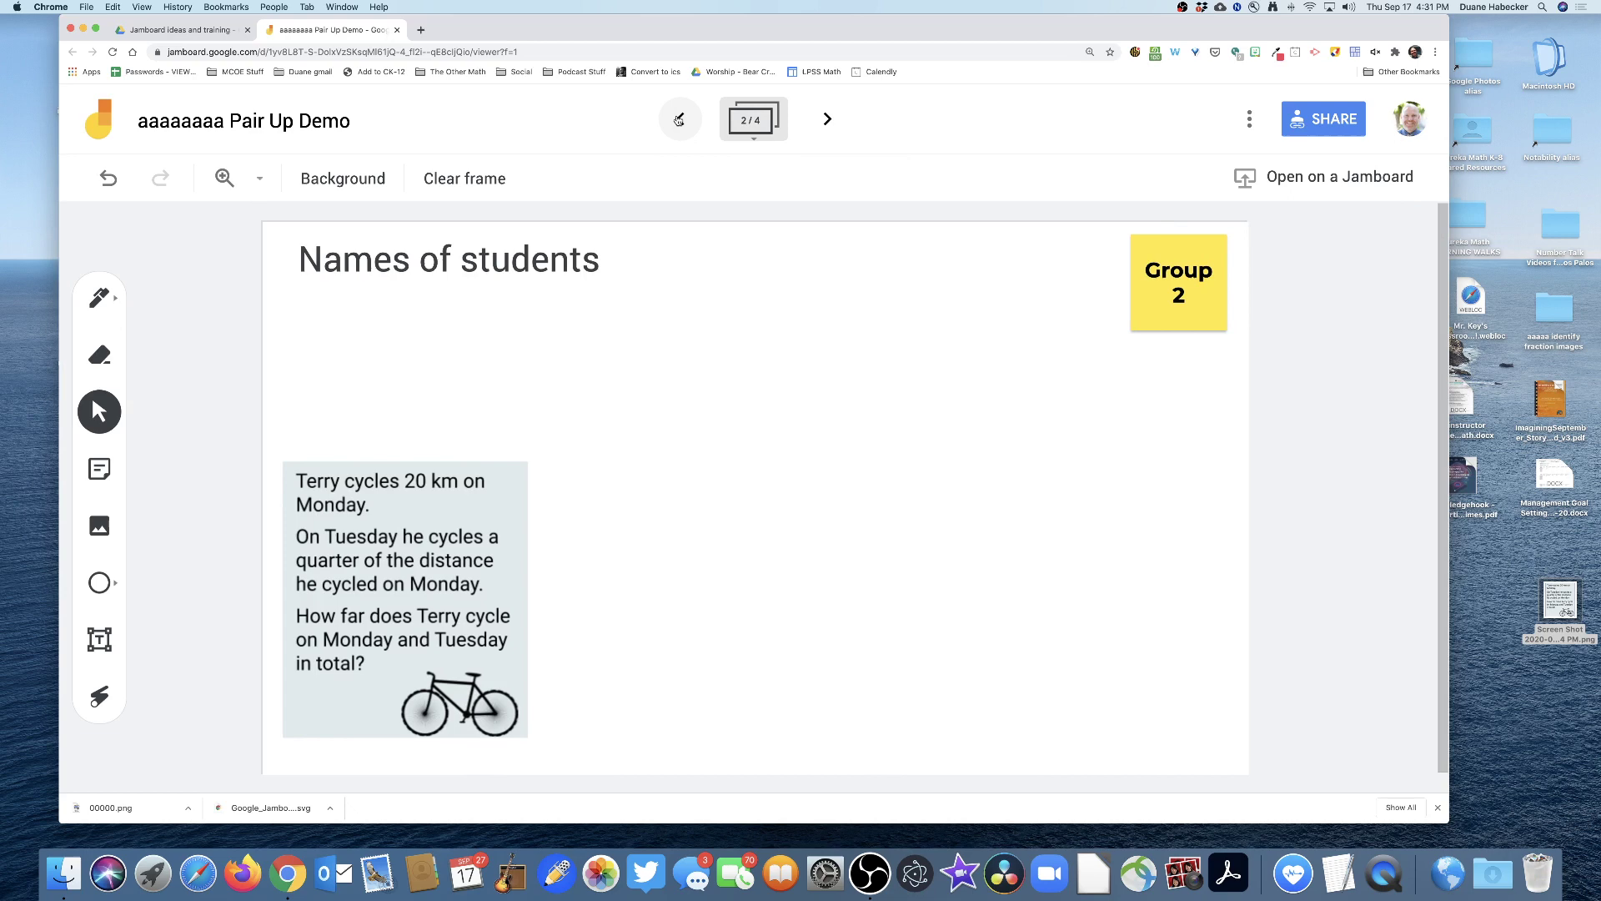
- Set the share link to Merced County Office of Education with Editor access
click(1321, 115)
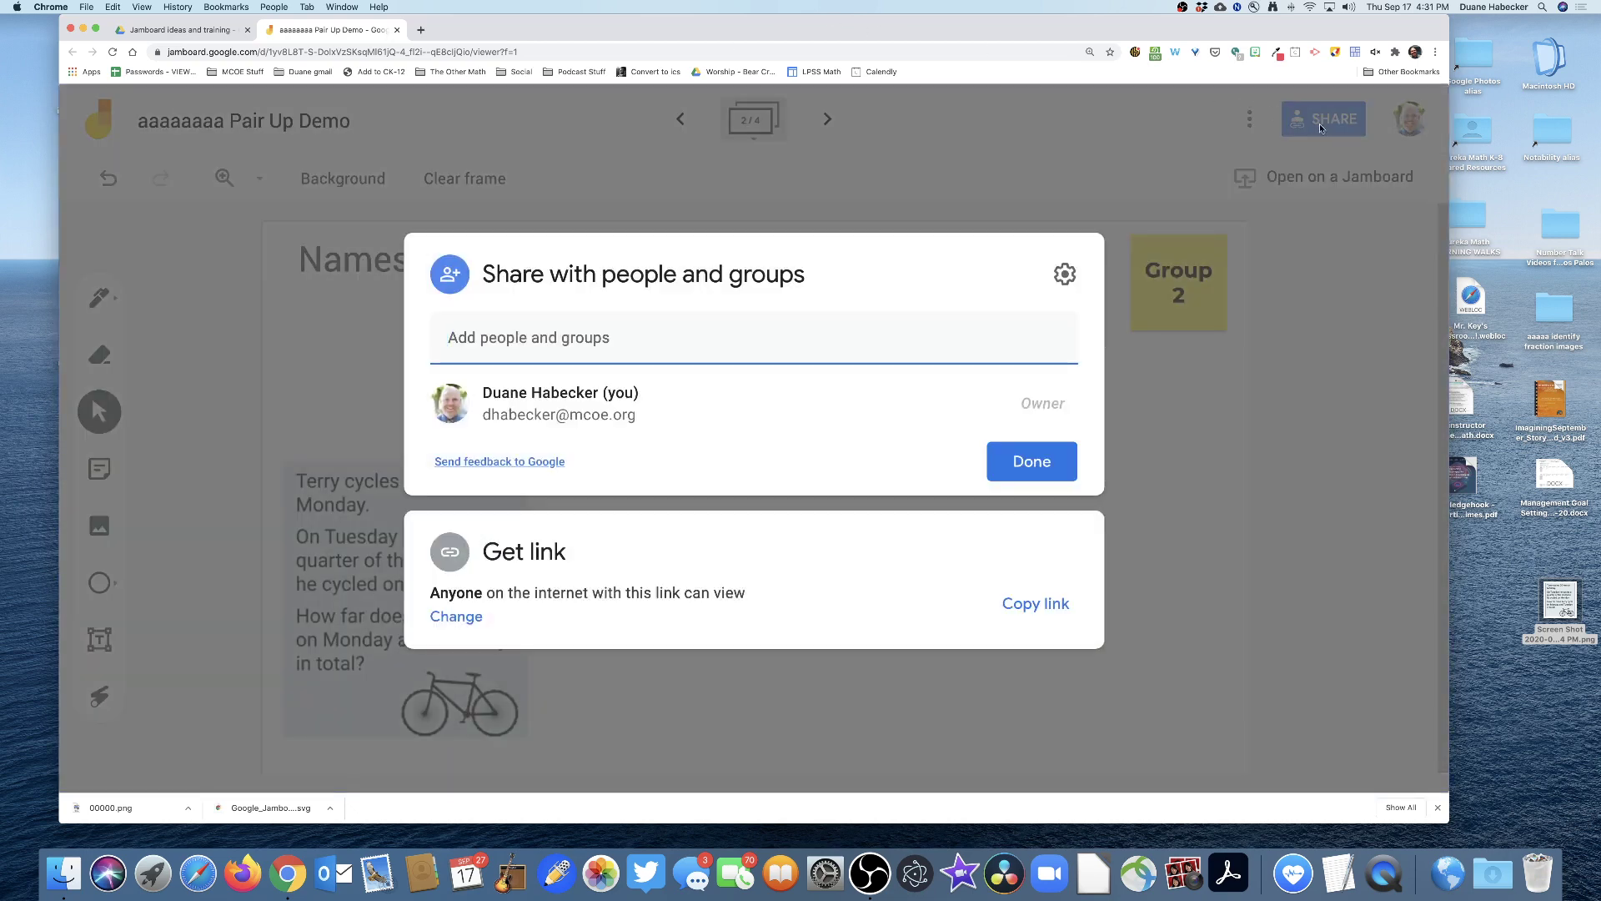
click(453, 618)
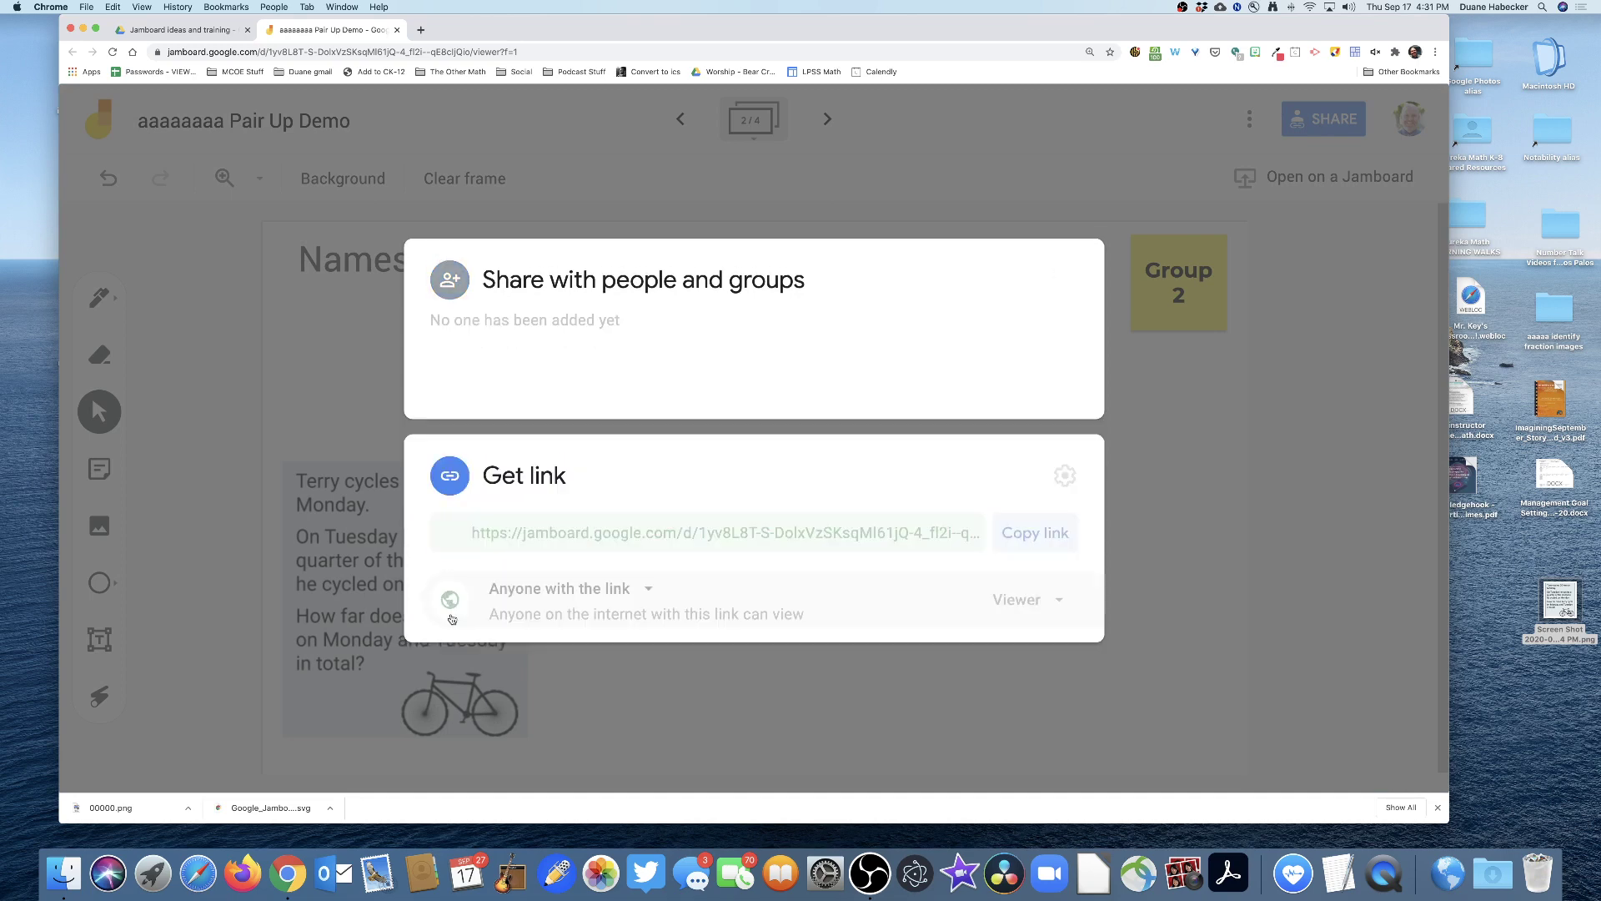
click(577, 529)
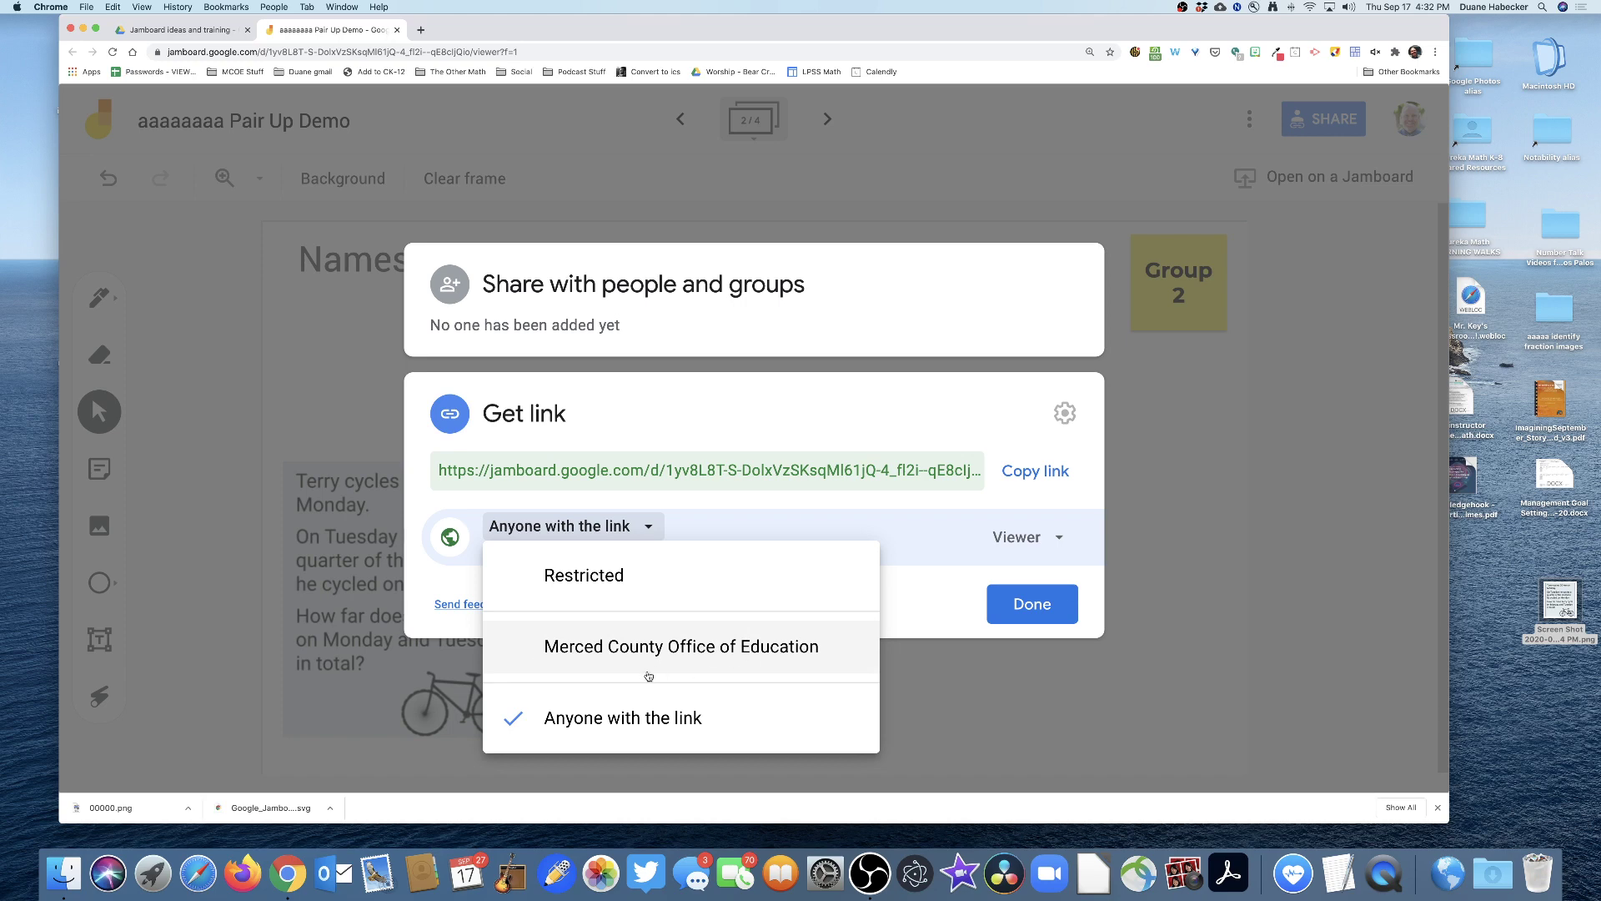
click(625, 659)
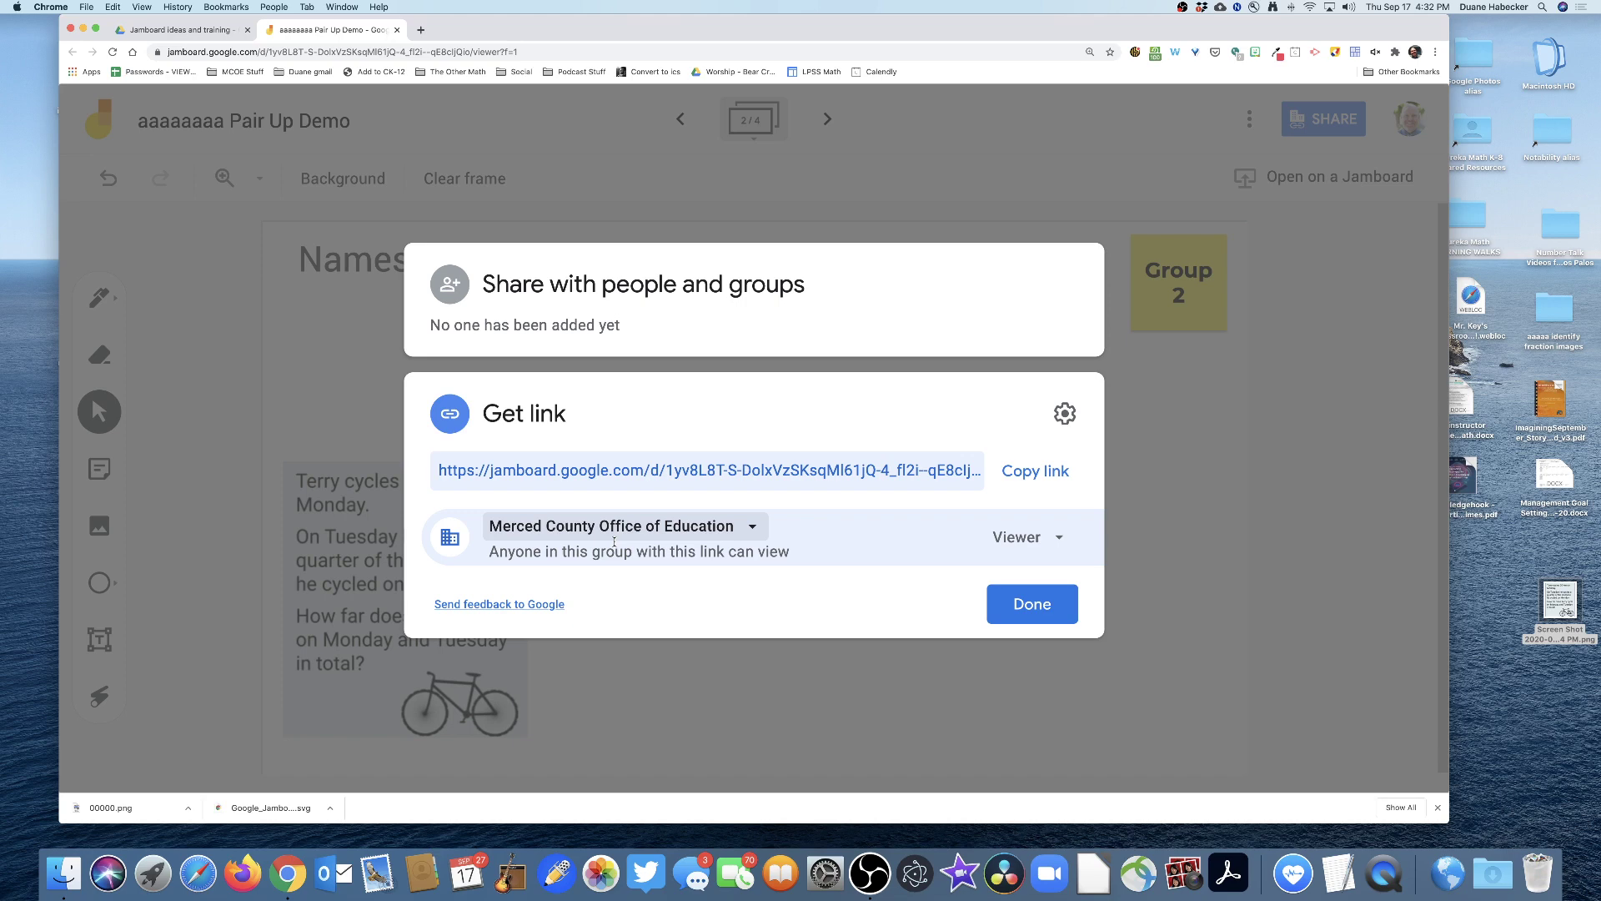
click(1022, 537)
click(1042, 646)
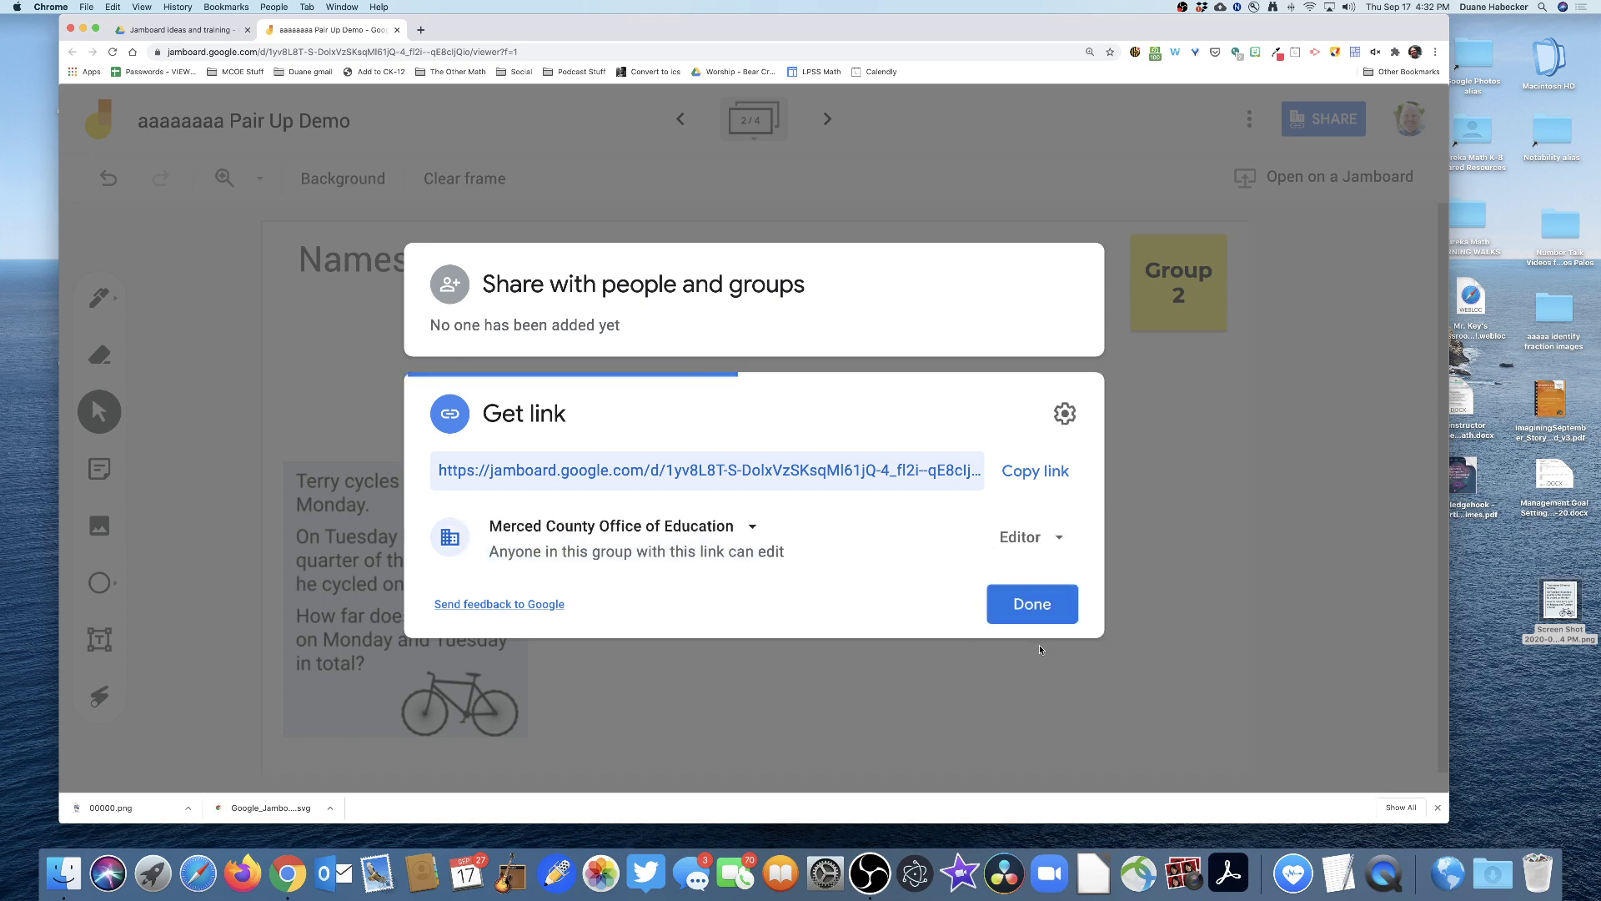
- Copy the board's share link and verify the link access settings
click(1035, 472)
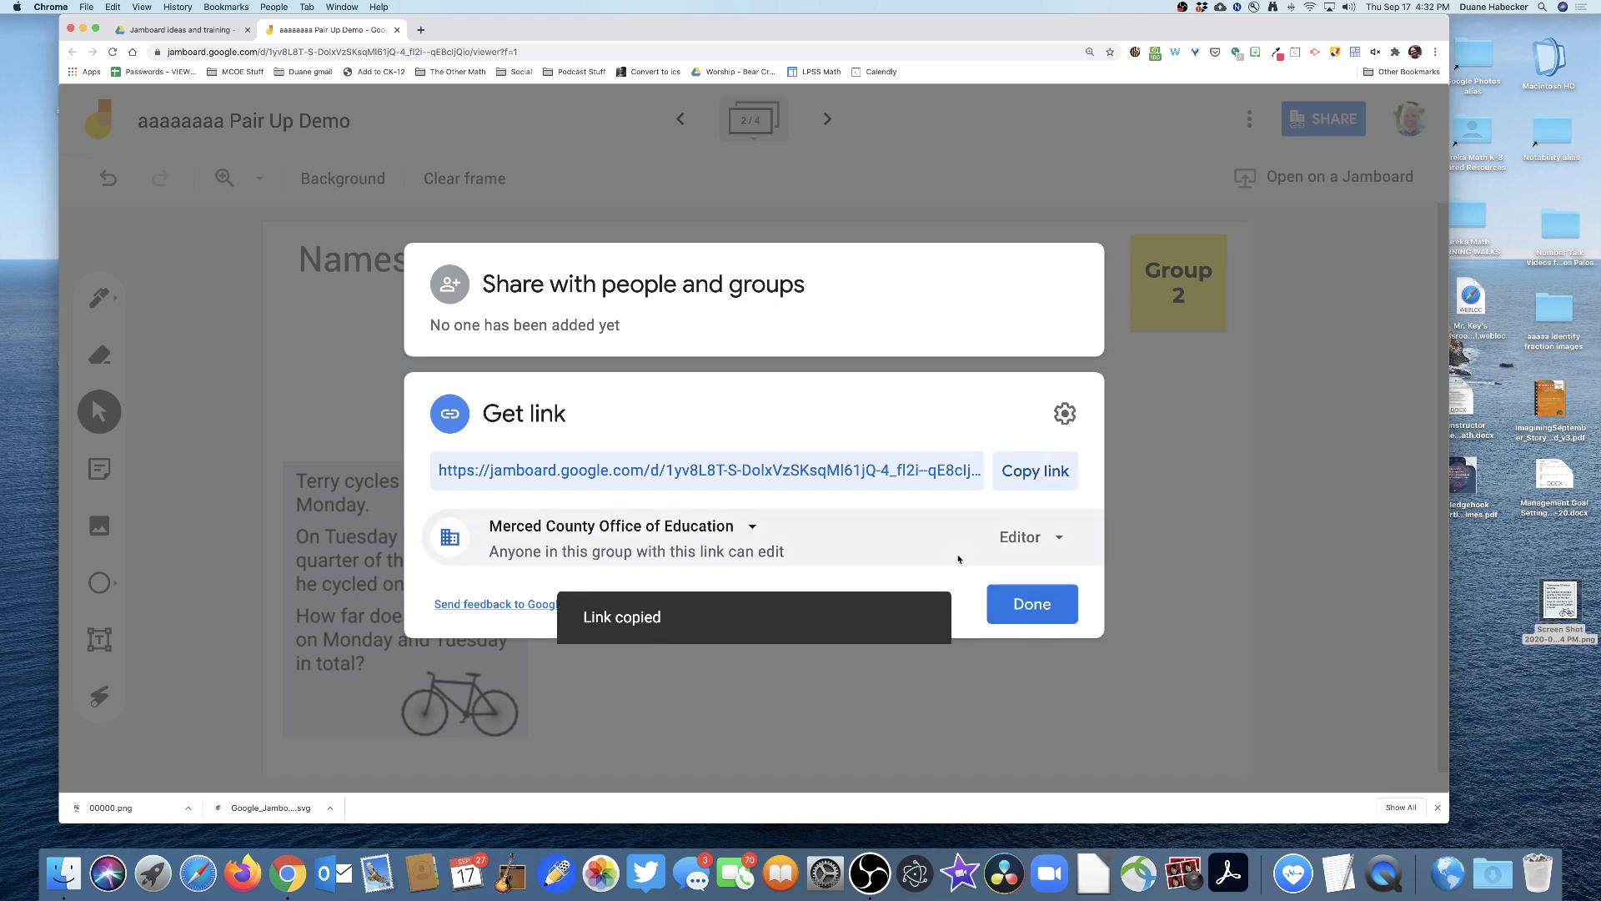
click(1032, 607)
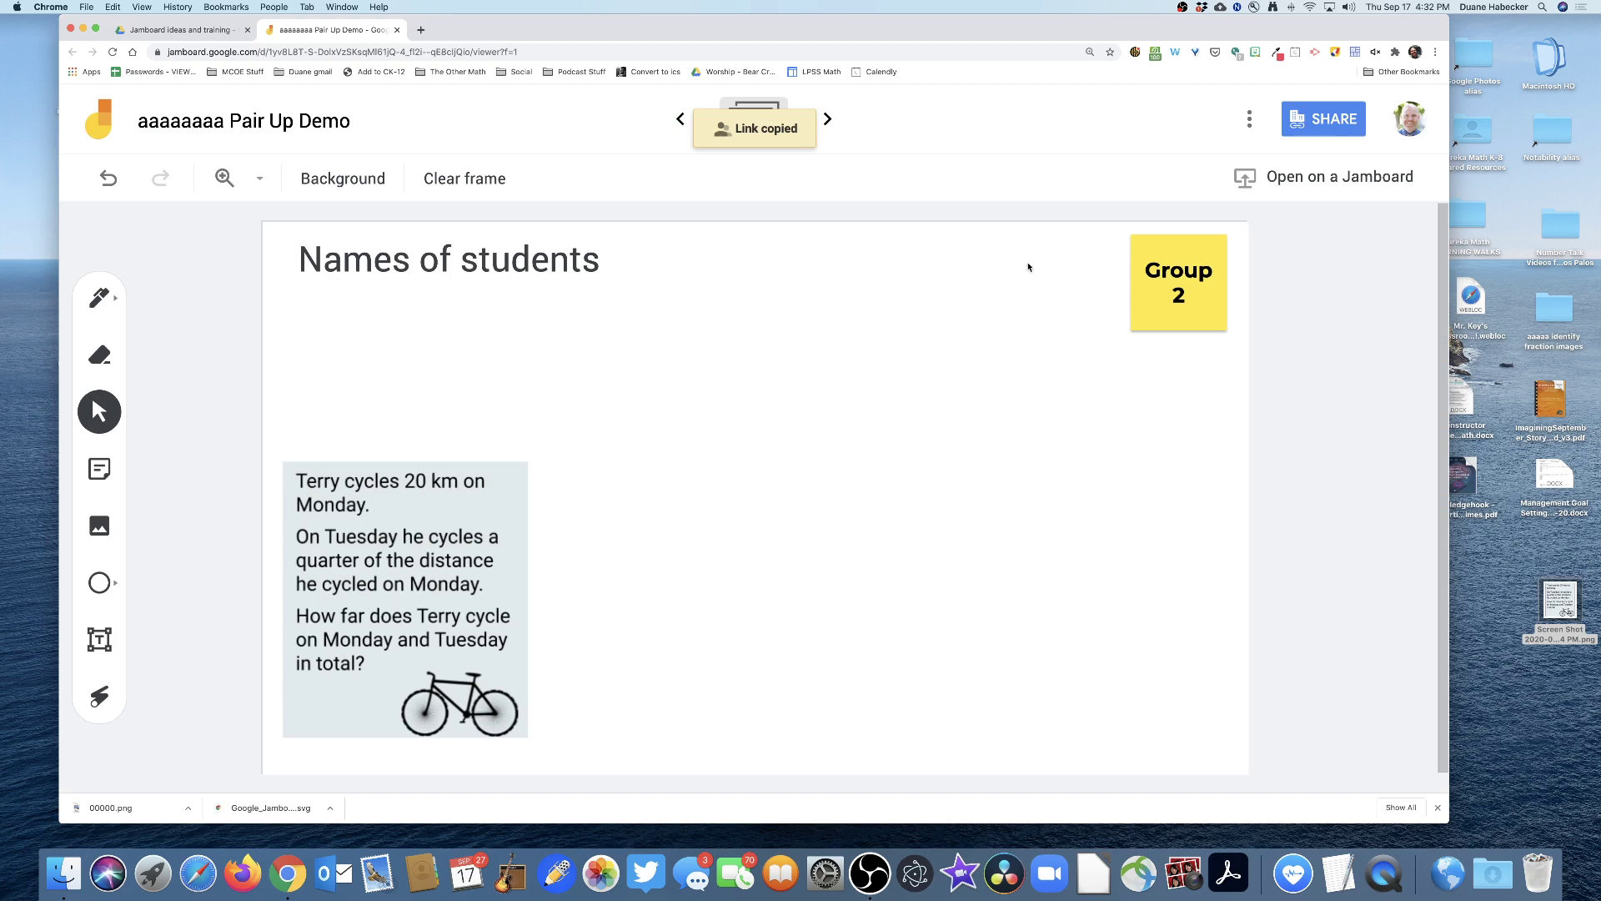
click(1324, 119)
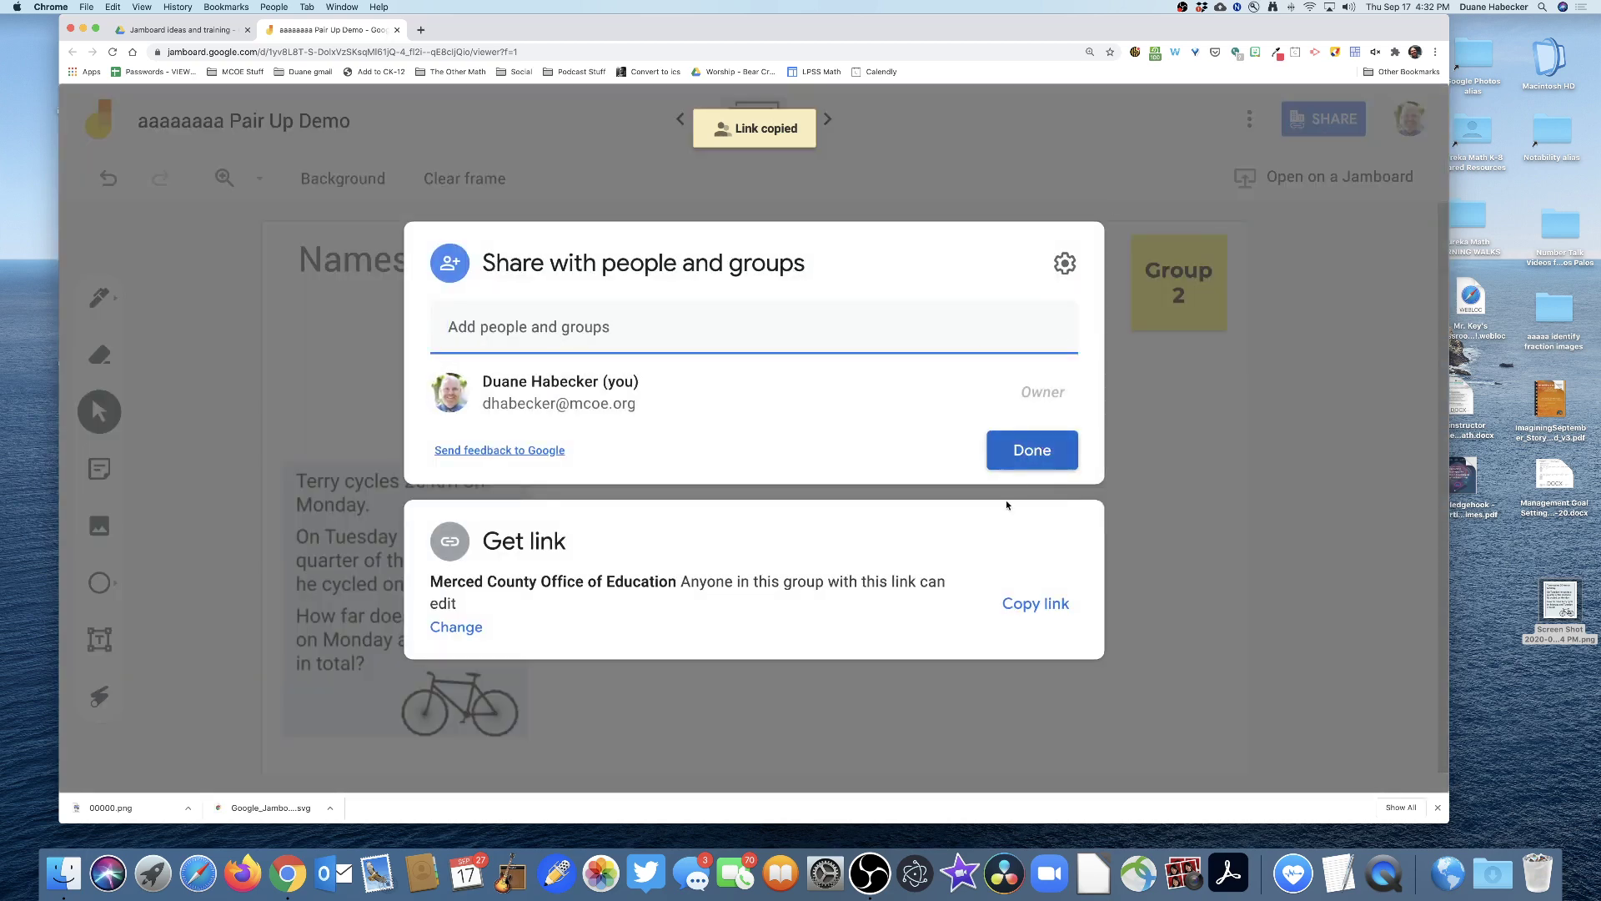
click(447, 632)
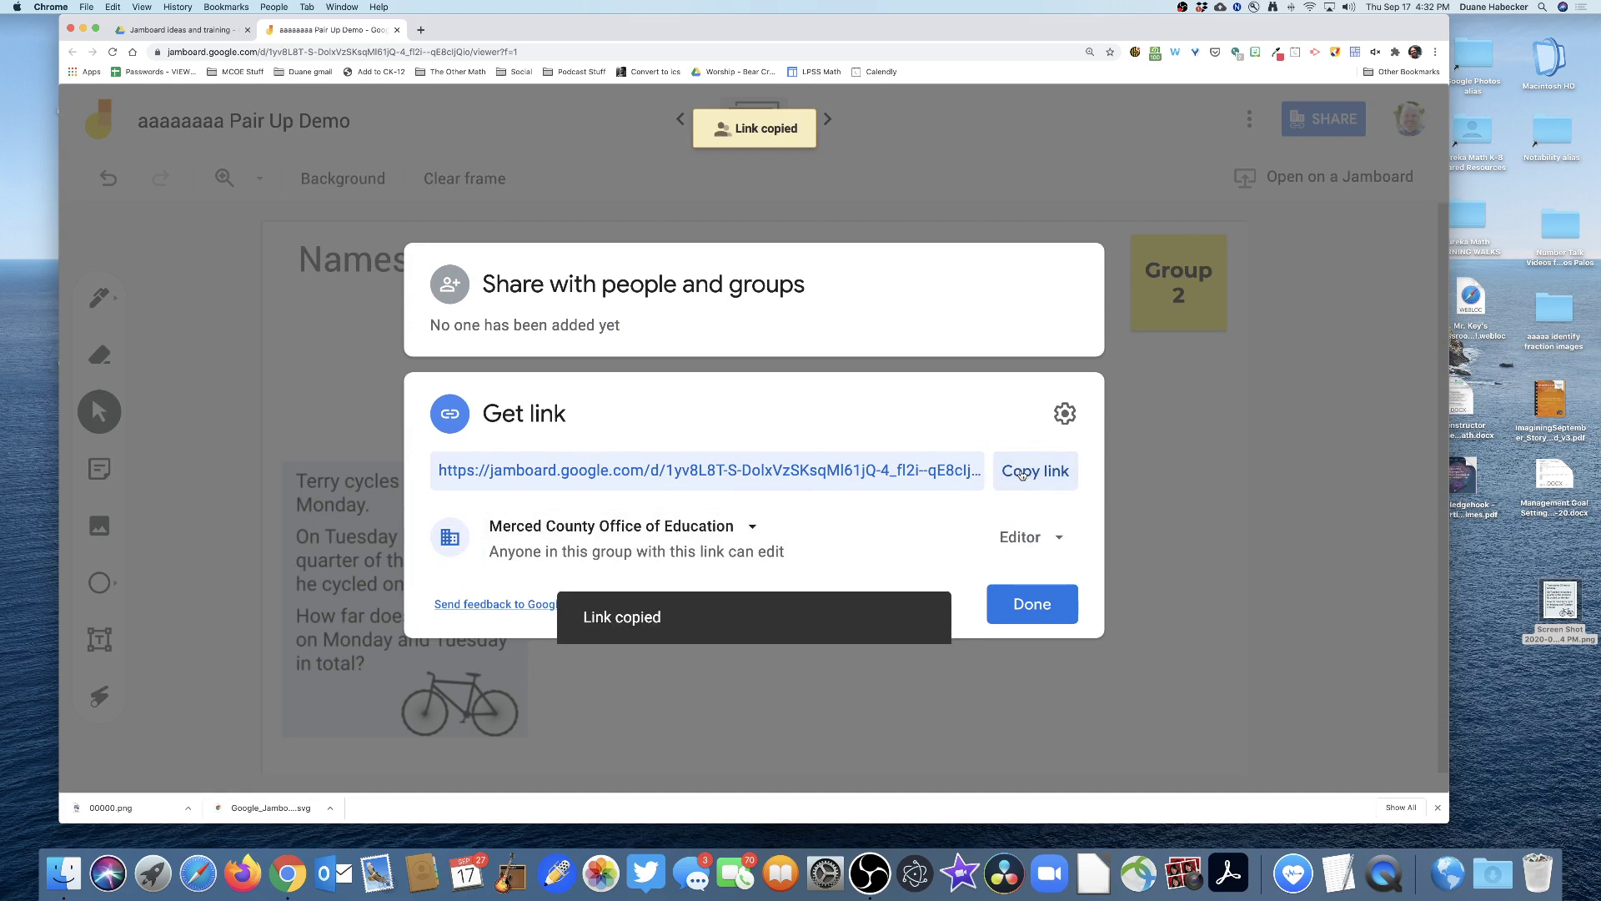
click(1019, 605)
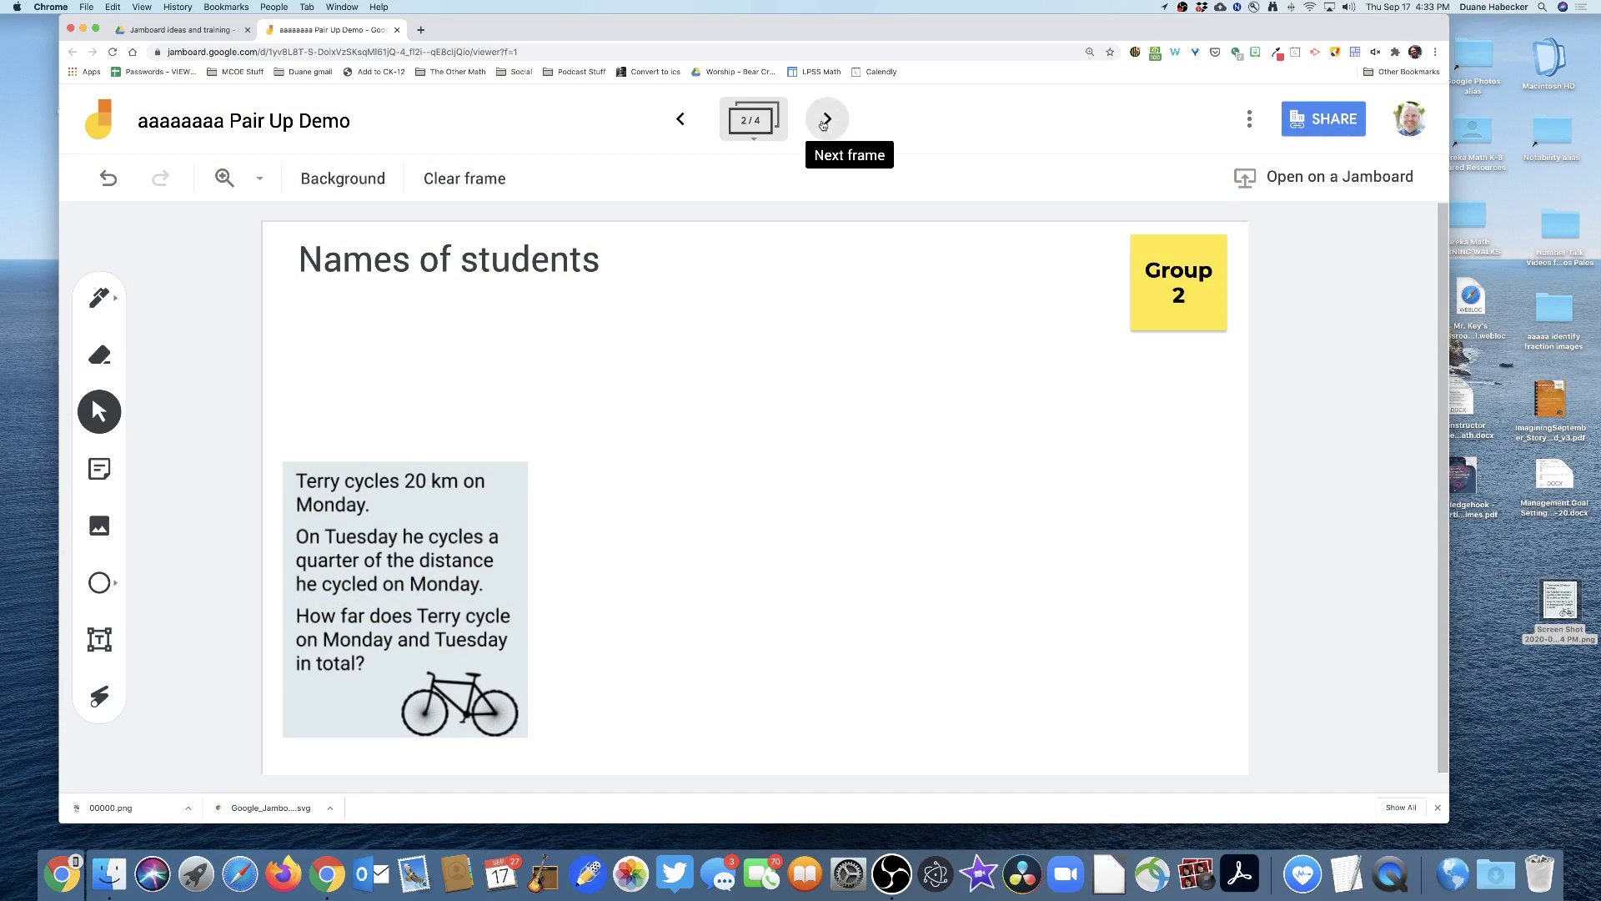
click(826, 119)
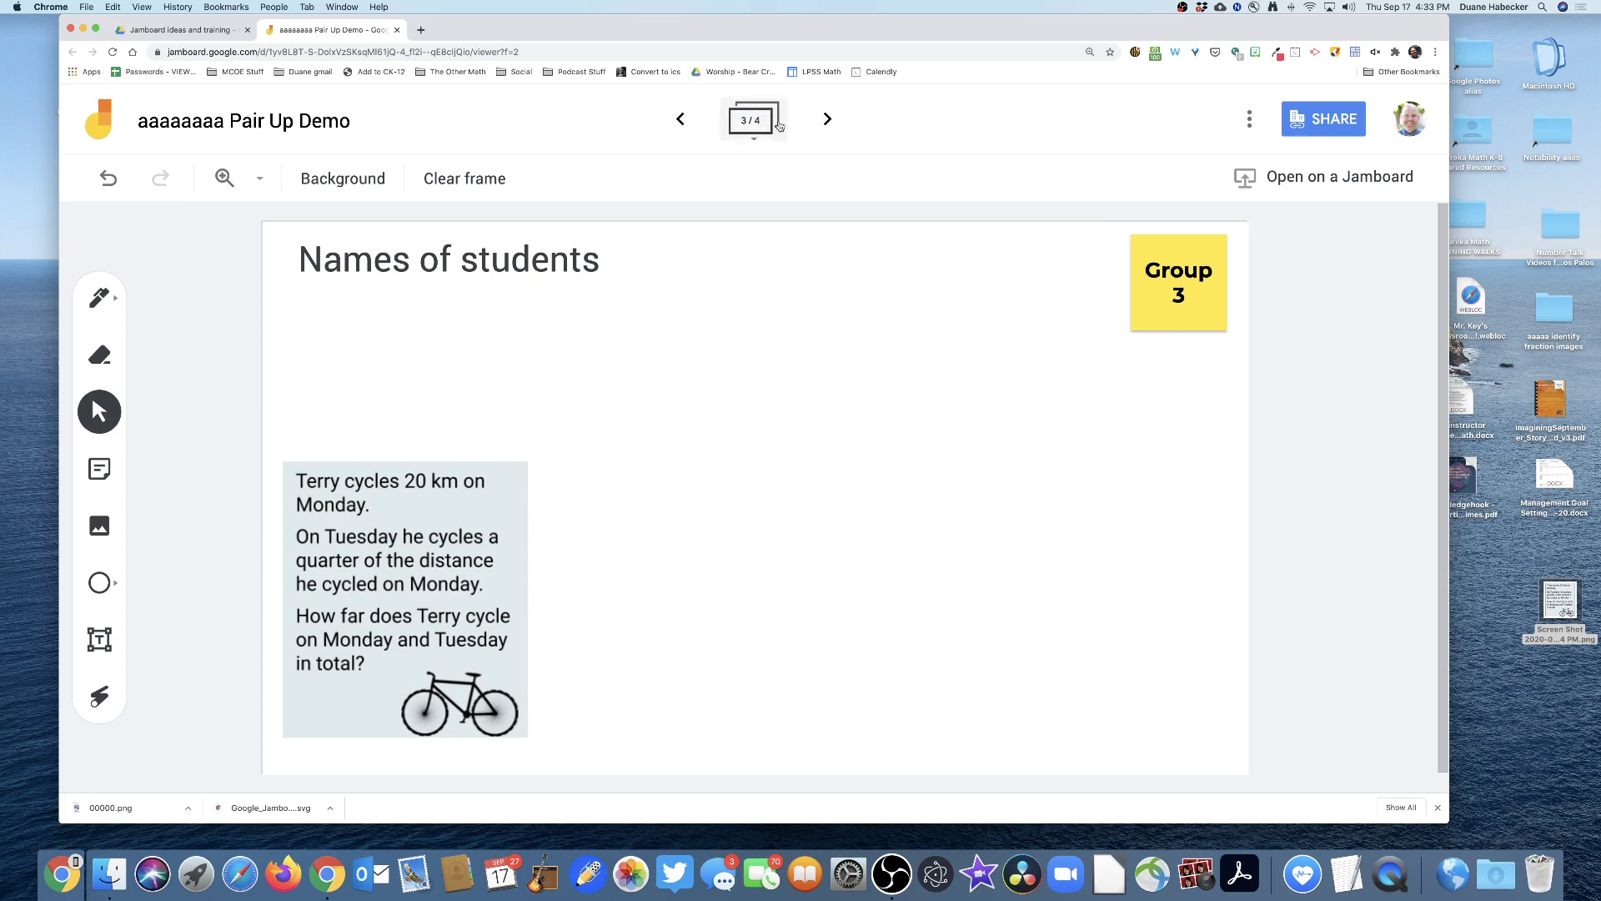
click(678, 121)
click(678, 121)
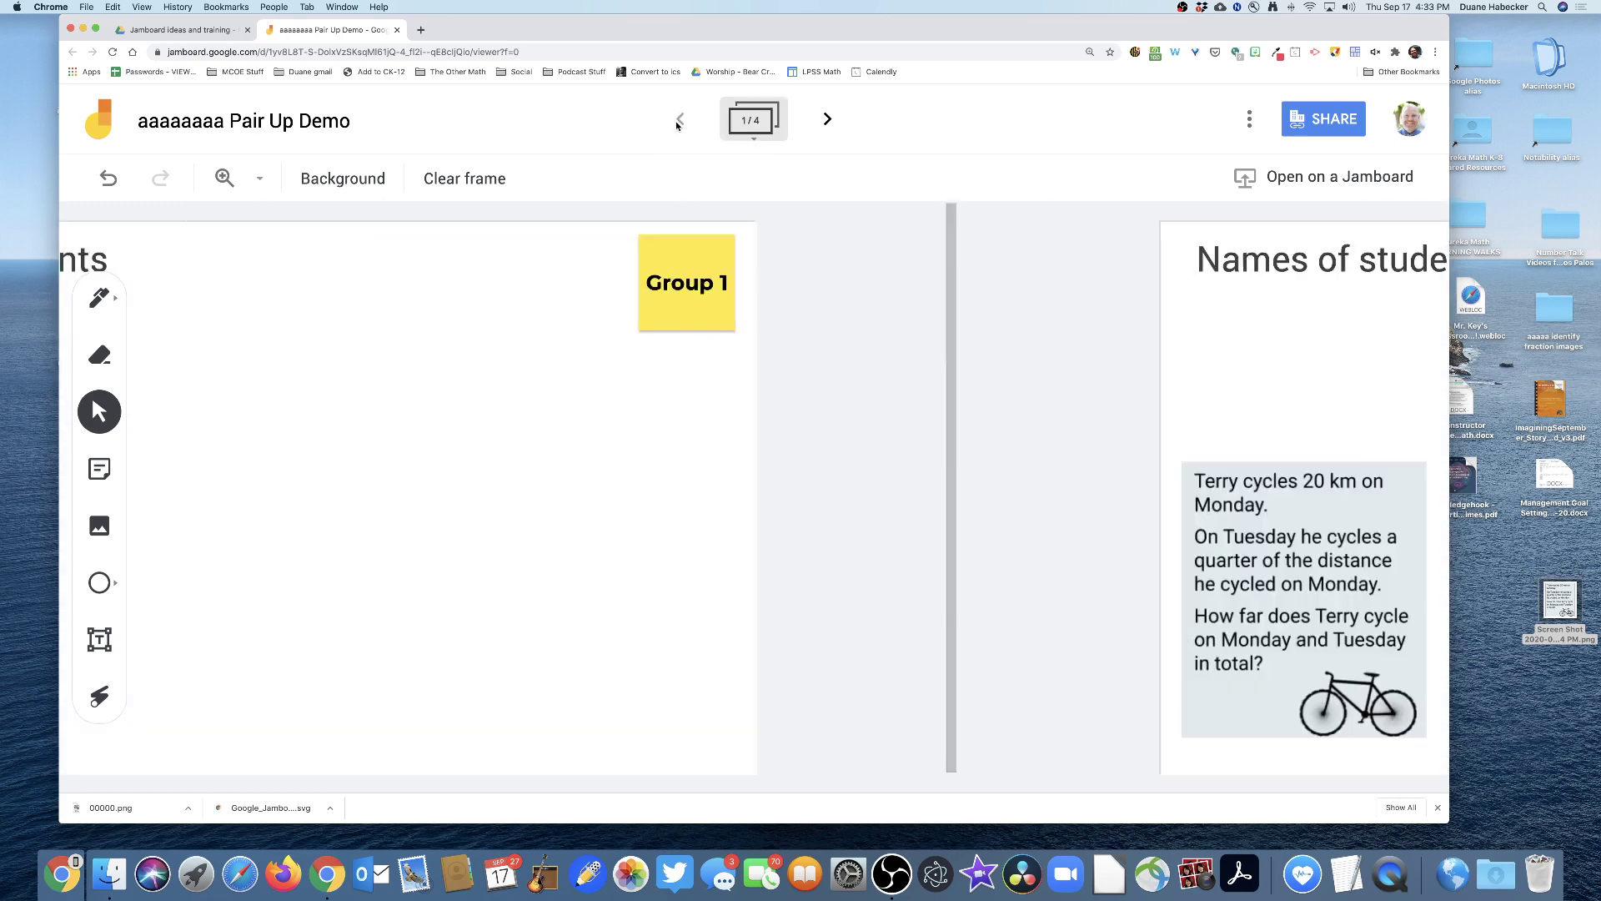
click(826, 120)
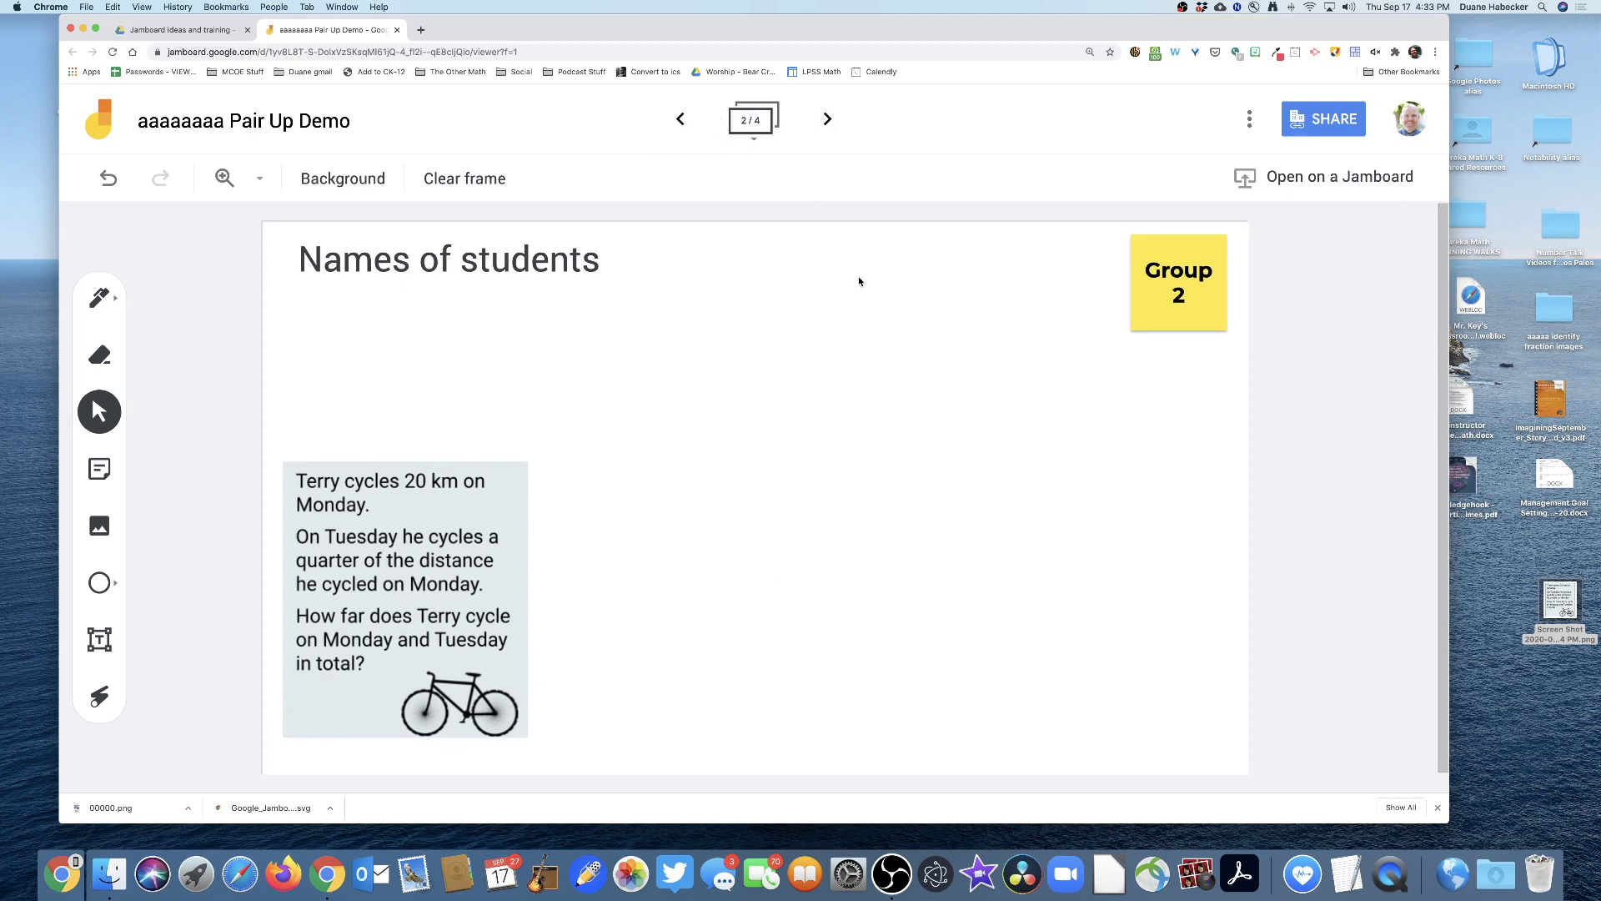
click(408, 259)
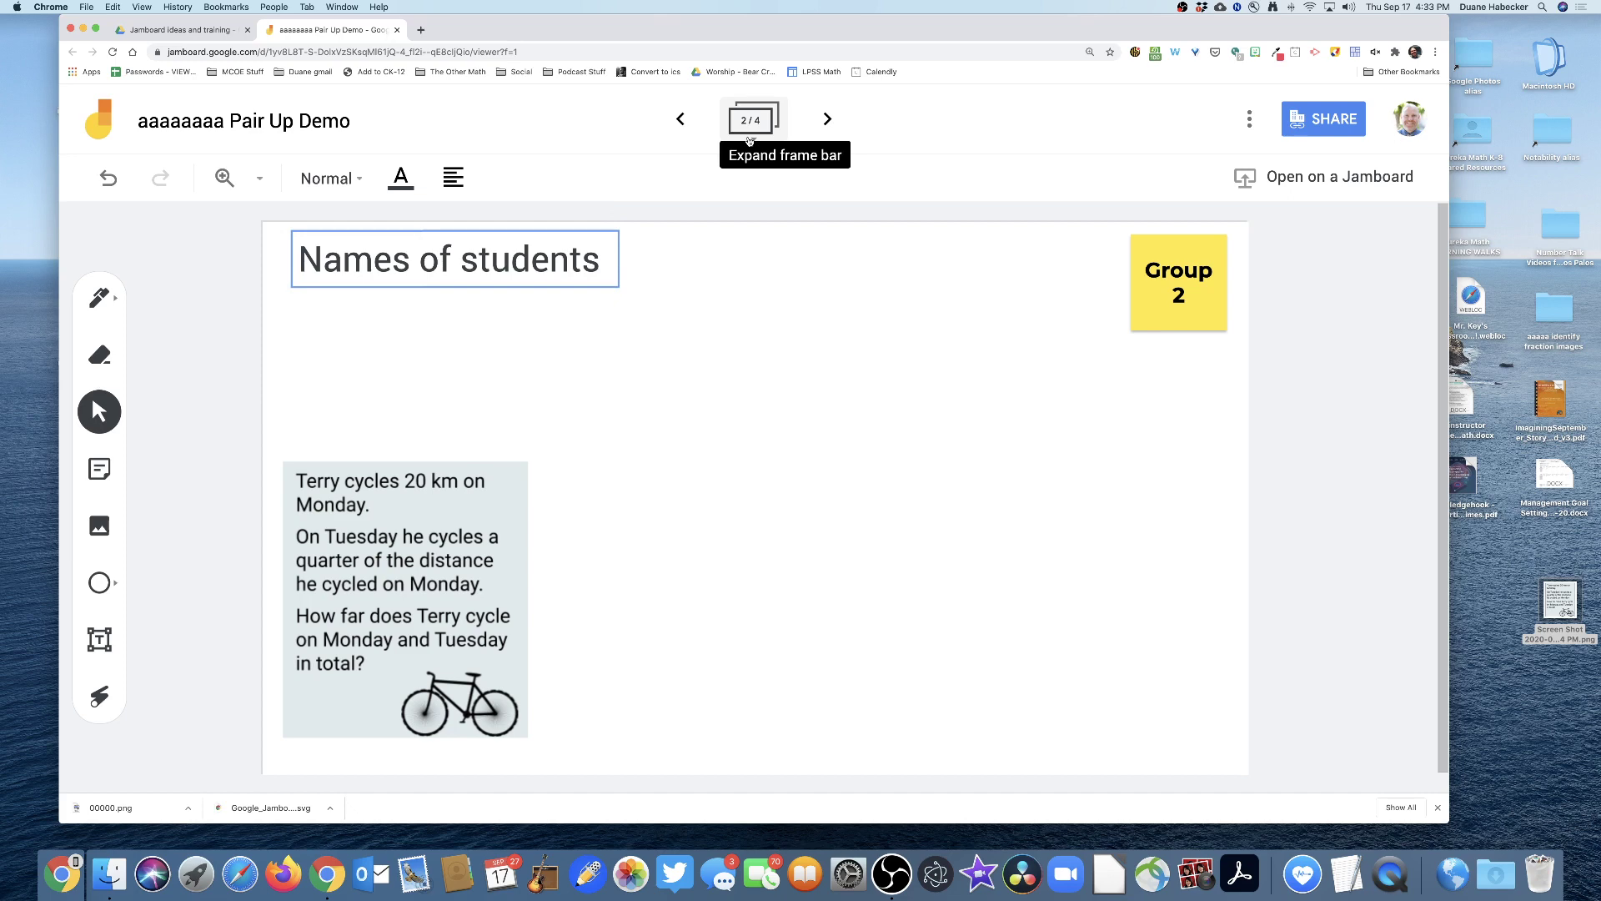
click(749, 140)
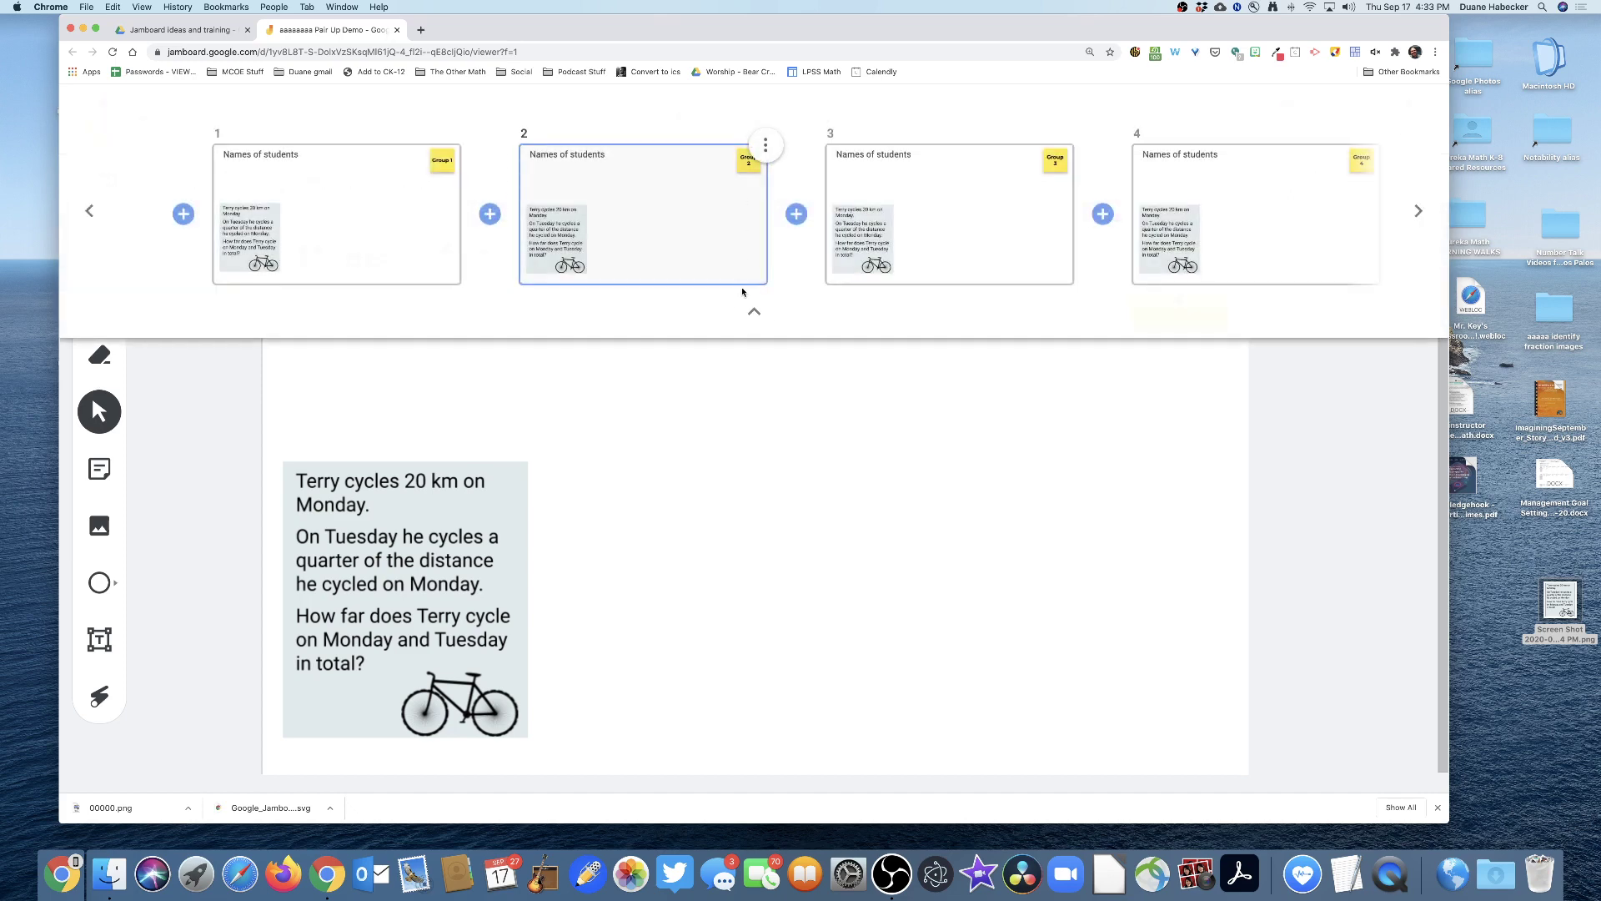
click(753, 314)
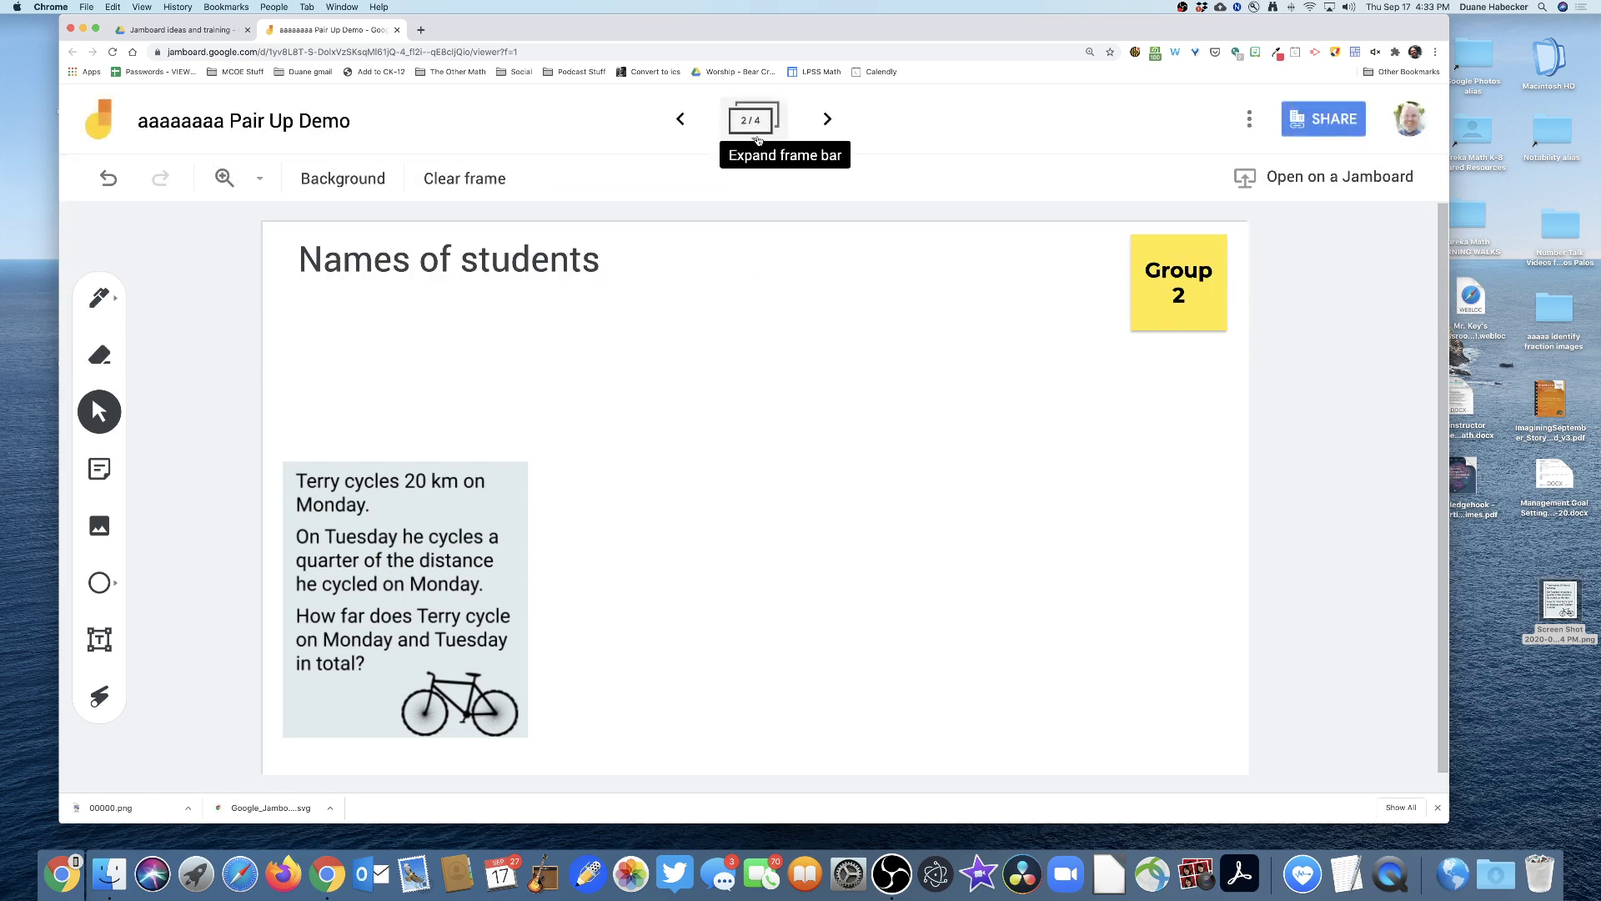
click(759, 140)
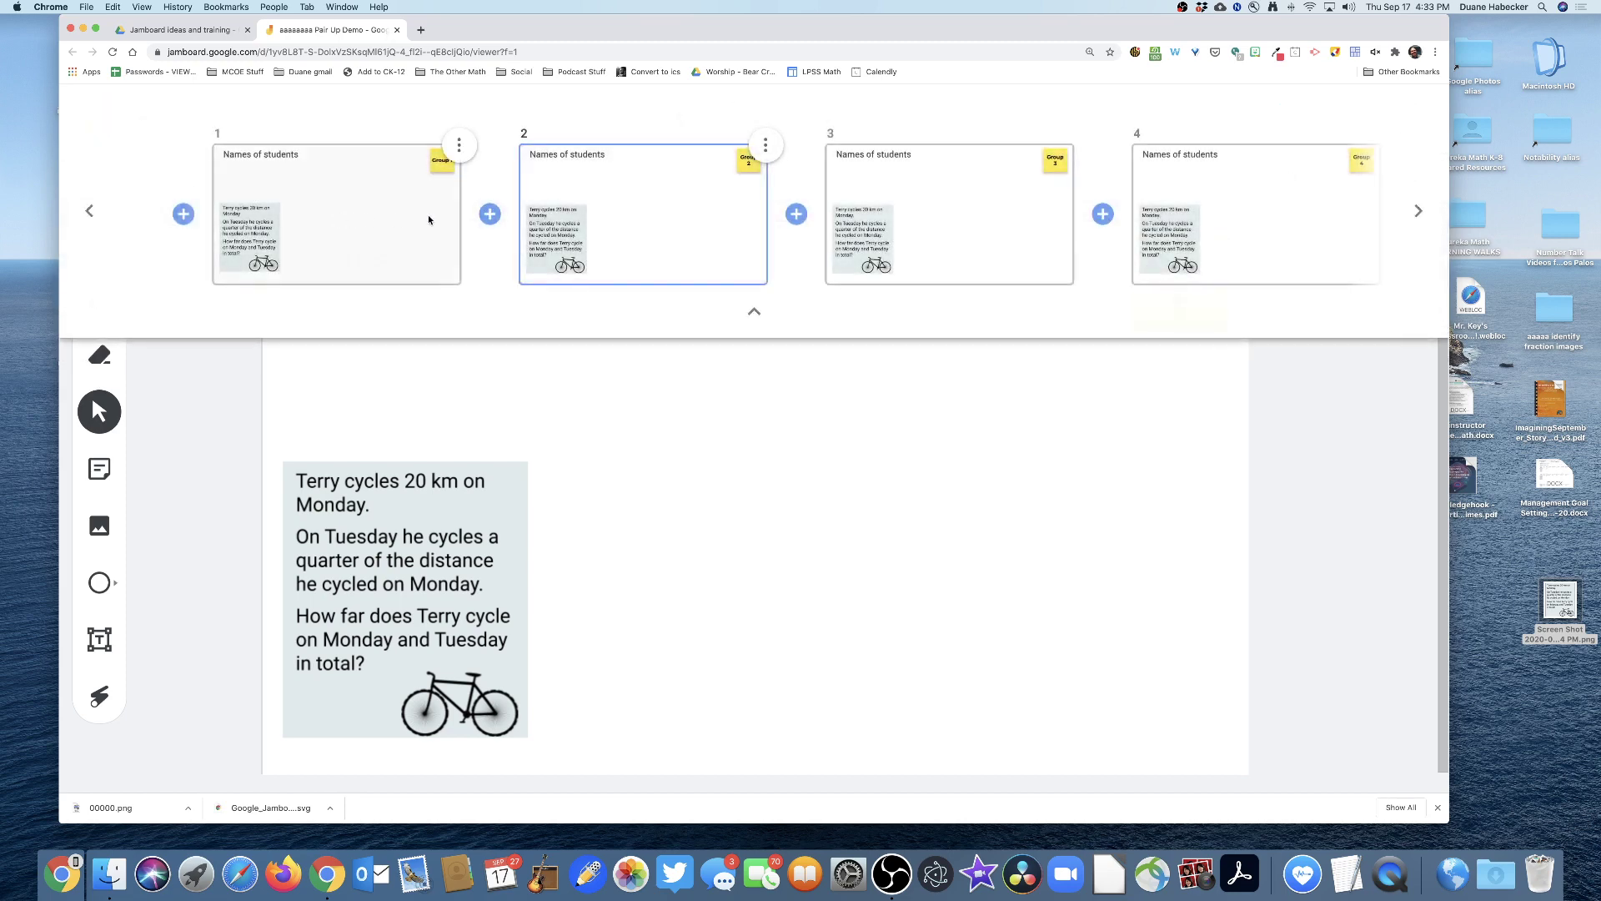
click(1417, 211)
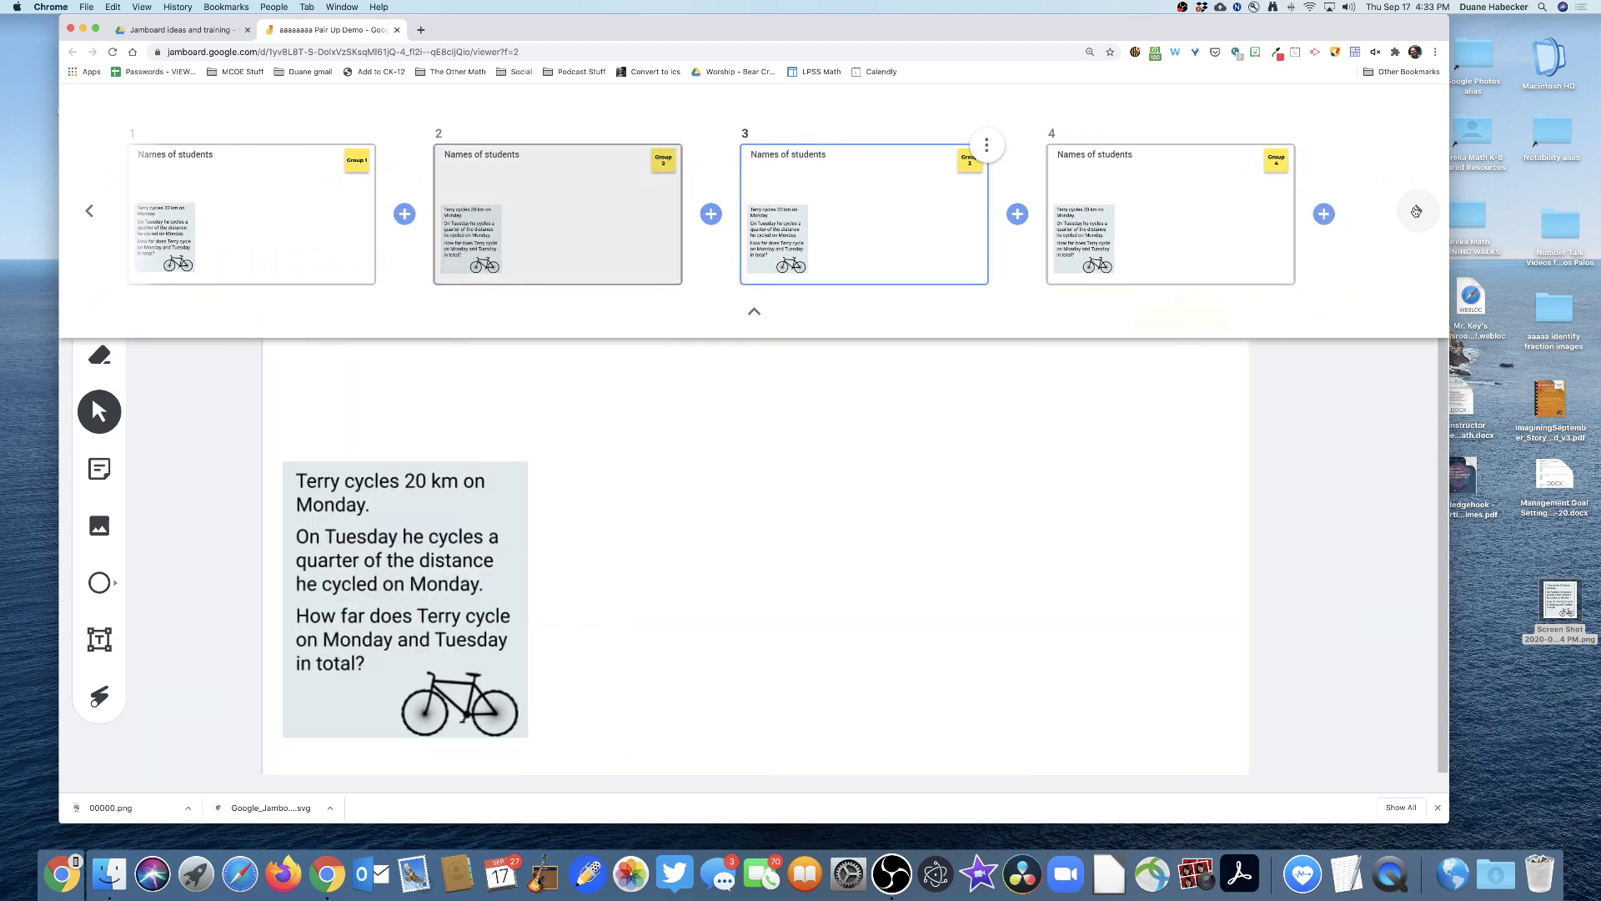
click(91, 210)
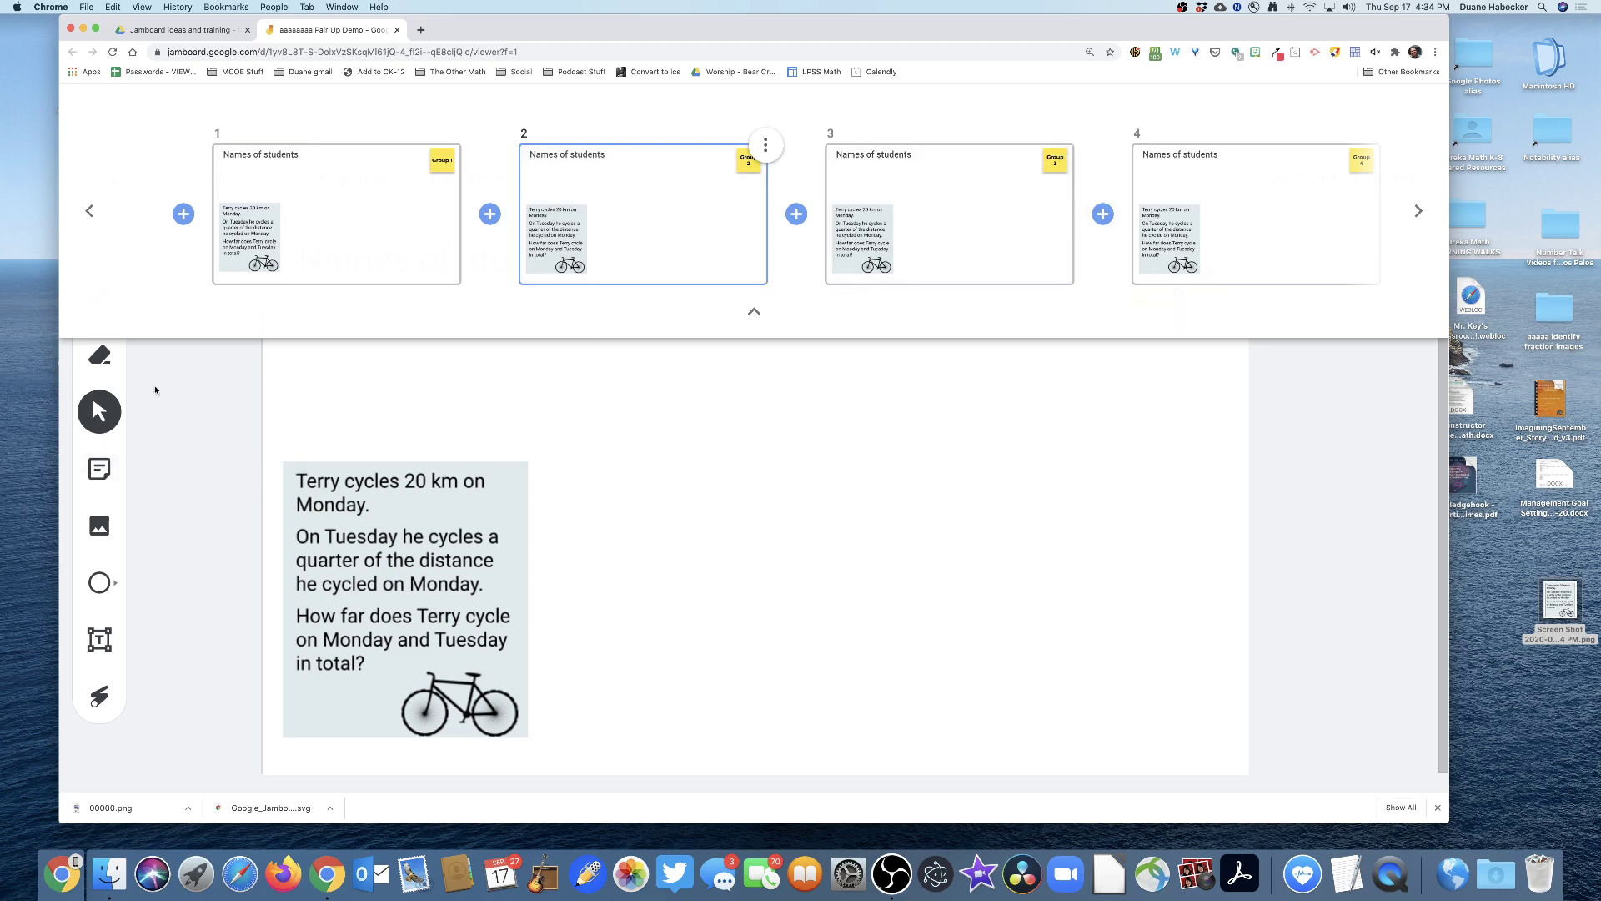
click(756, 313)
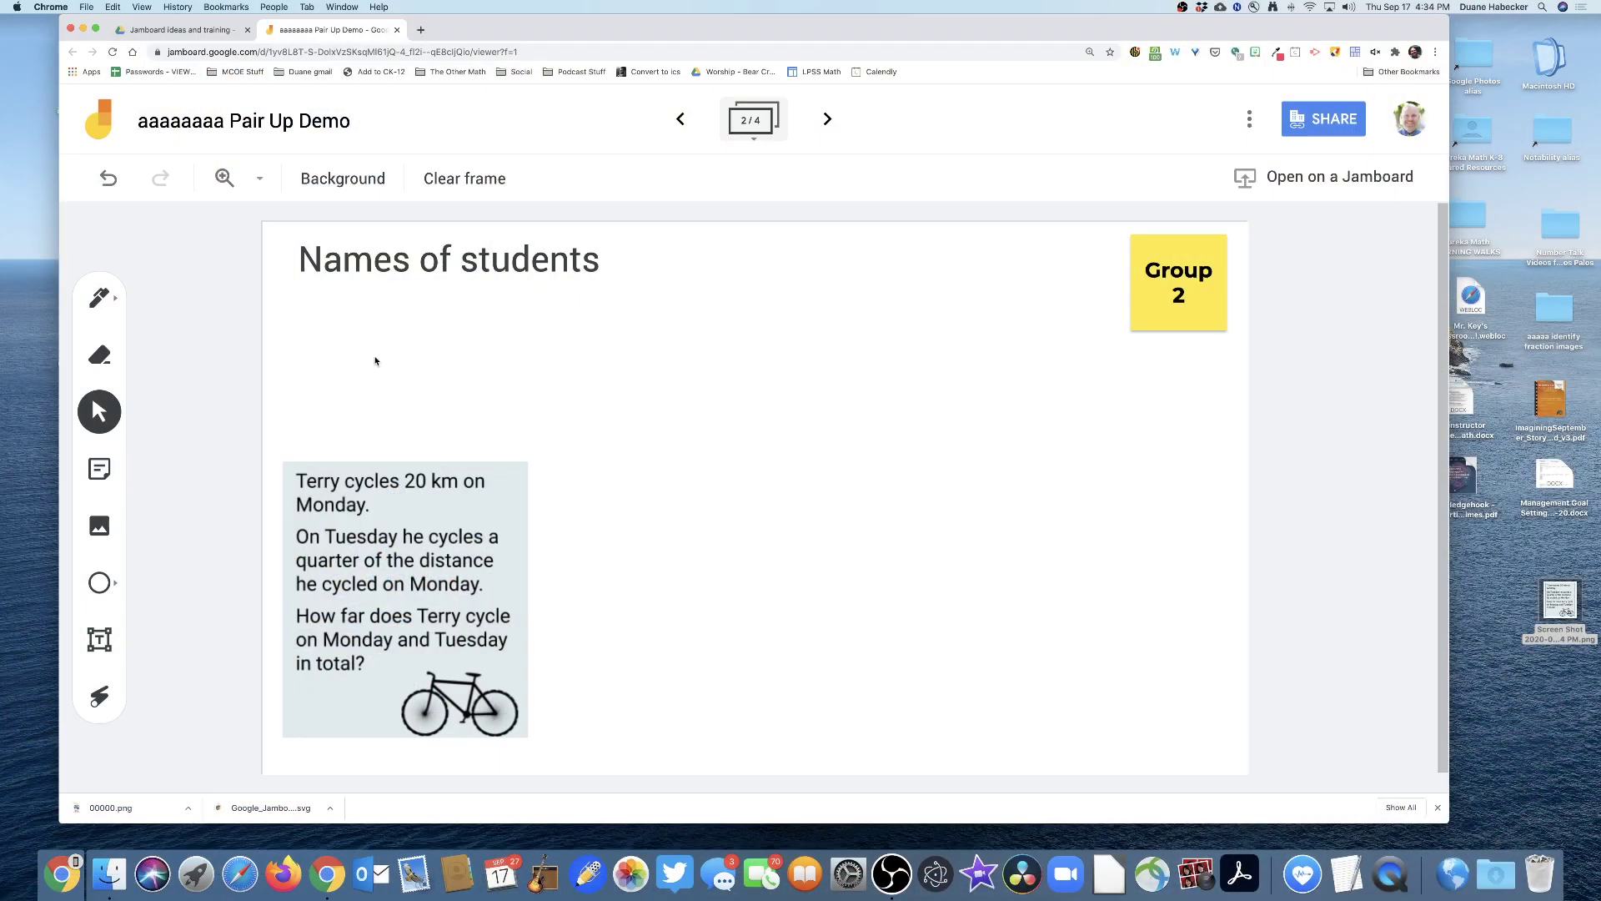
click(753, 121)
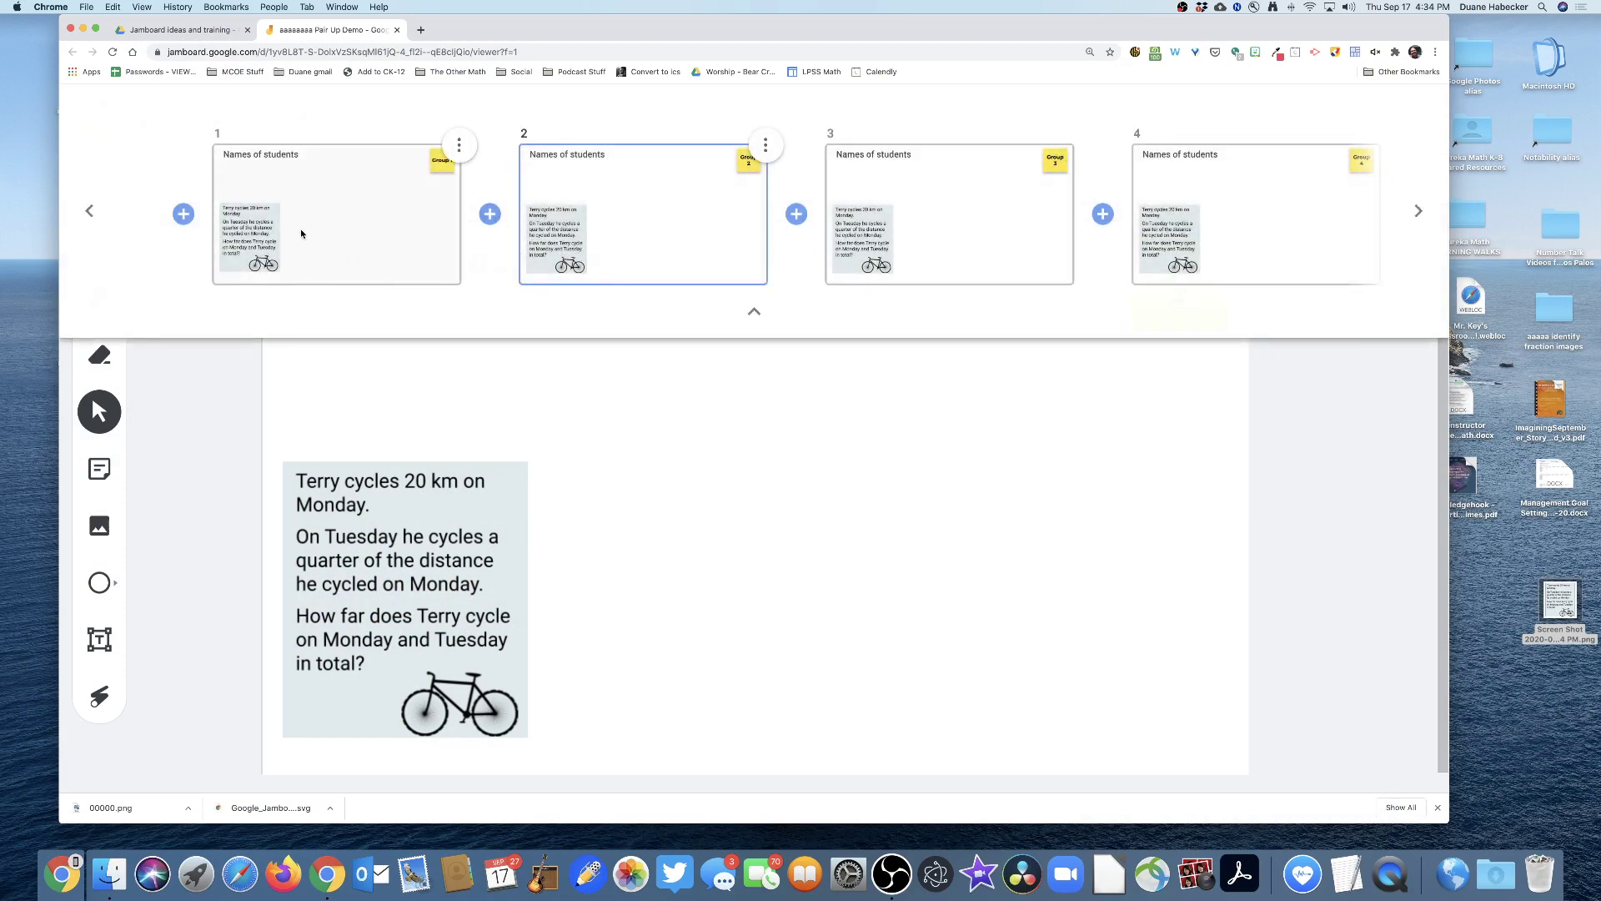
click(756, 315)
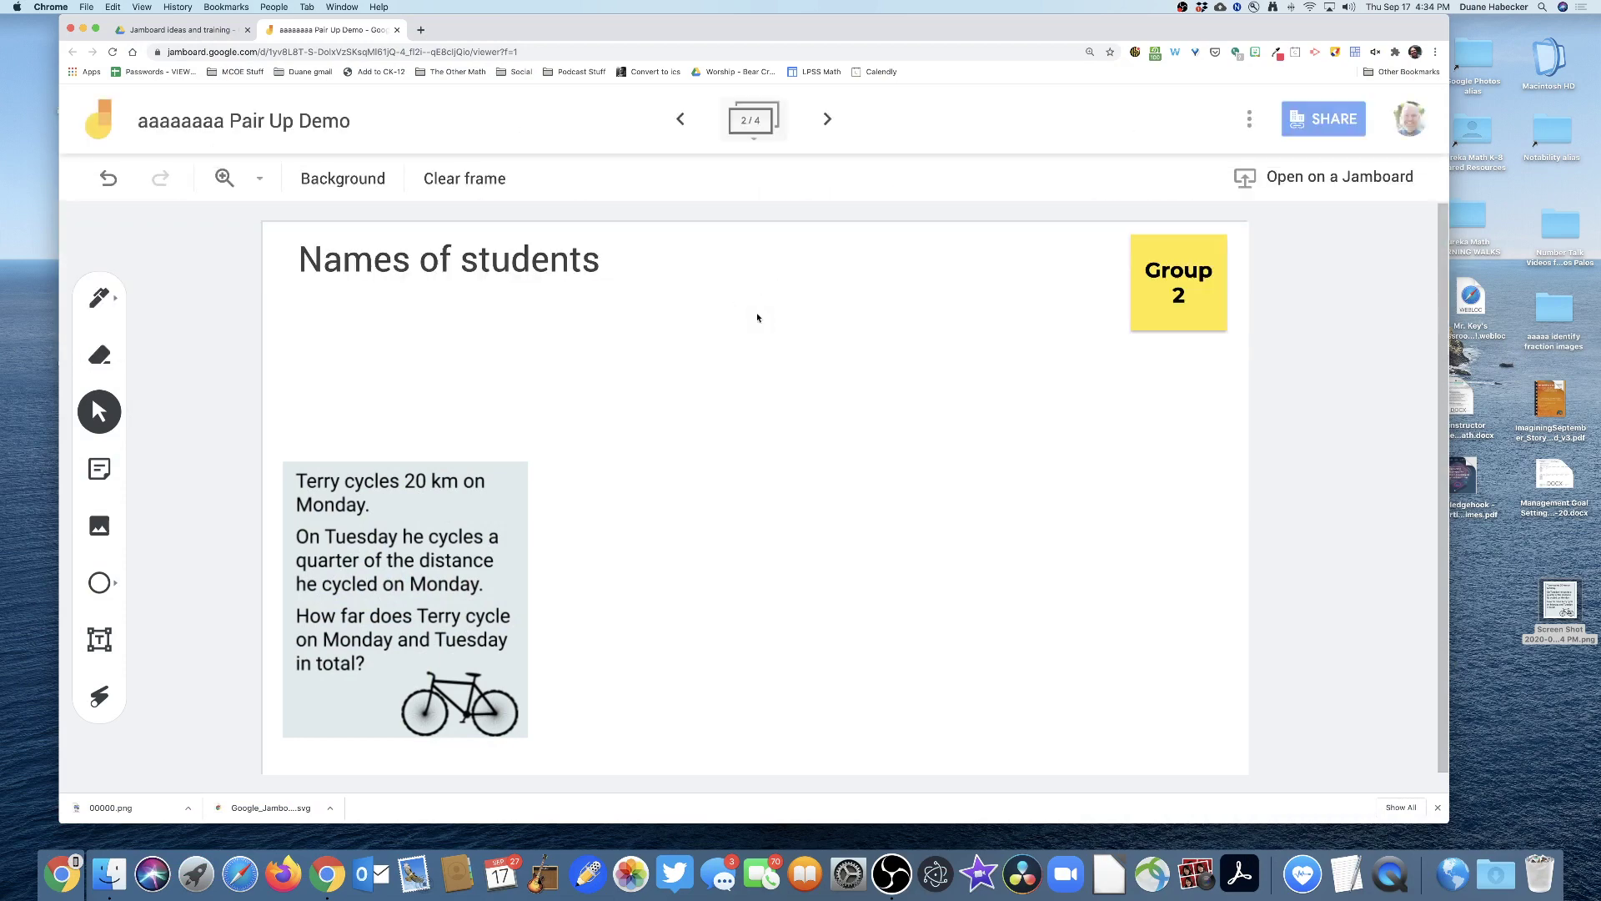